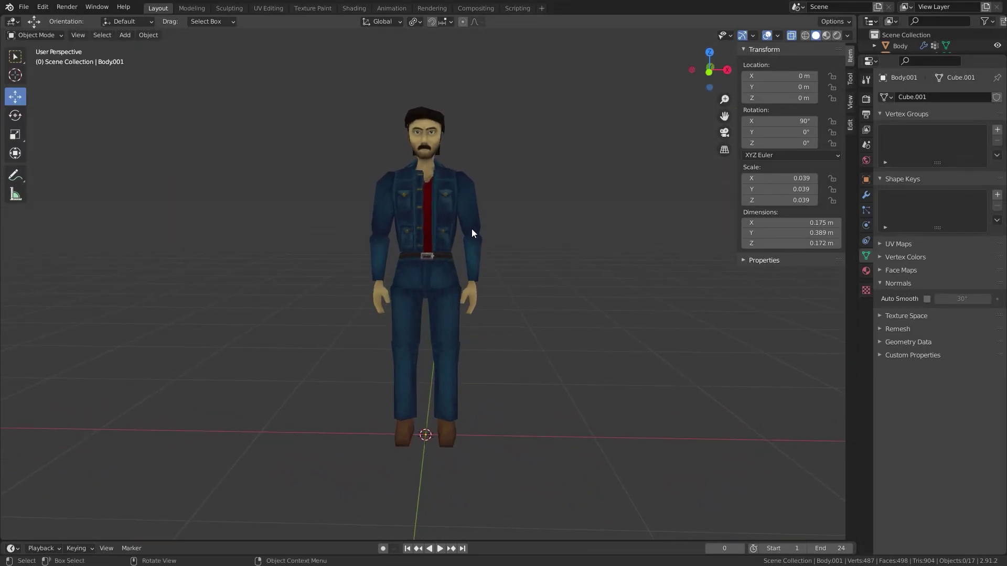
Check the separate arm, hand, vest, head and pants pieces, then deselect all in front view.
left_click(474, 212)
left_click(473, 250)
left_click(472, 294)
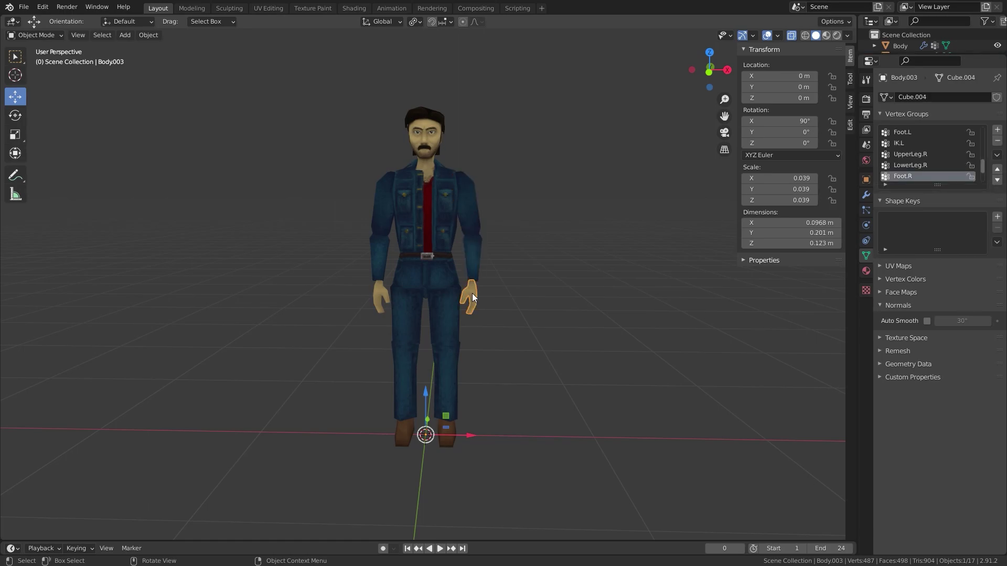
left_click(439, 244)
left_click(420, 134)
left_click(379, 212)
left_click(375, 250)
left_click(370, 295)
left_click(420, 186)
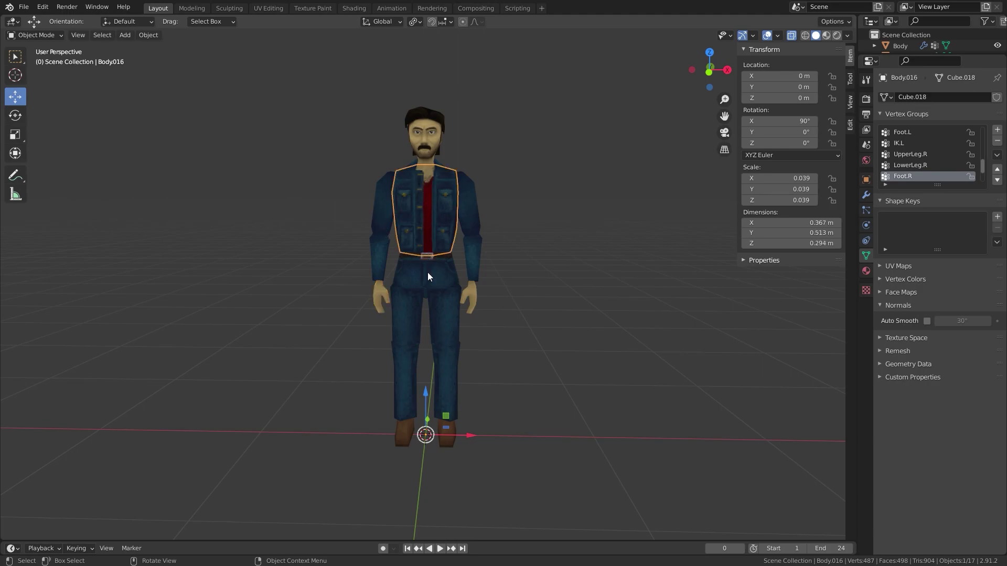
left_click(427, 272)
key("alt+a")
key("KP_1")
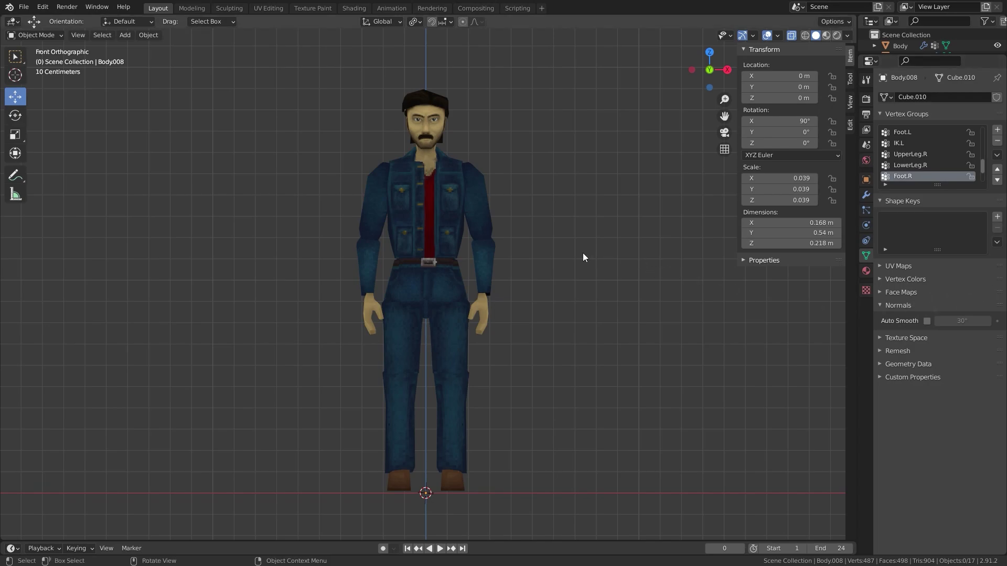
Join all pieces with Ctrl+J into one mesh, Body008, and check its geometry in Edit Mode.
key("a")
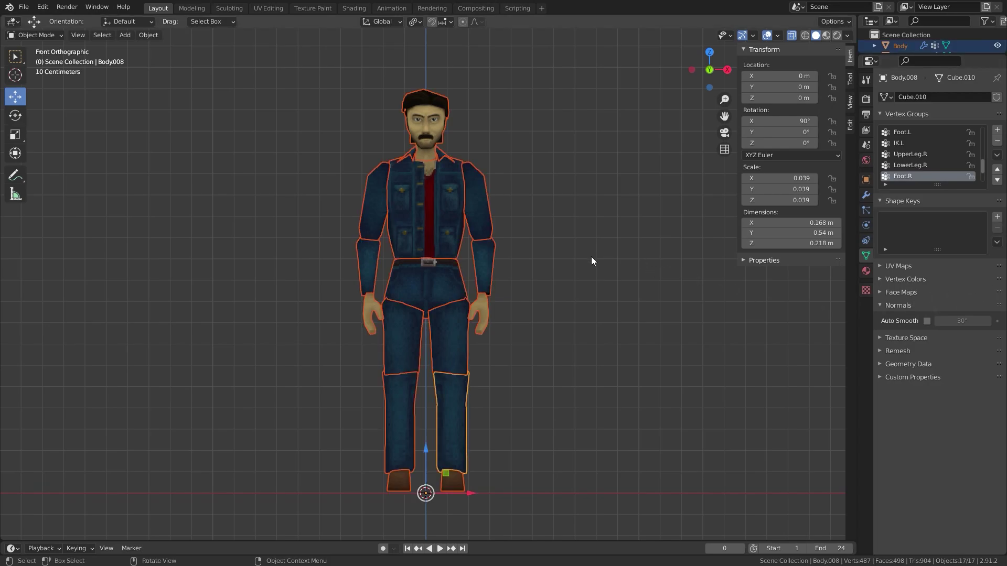
key("ctrl+j")
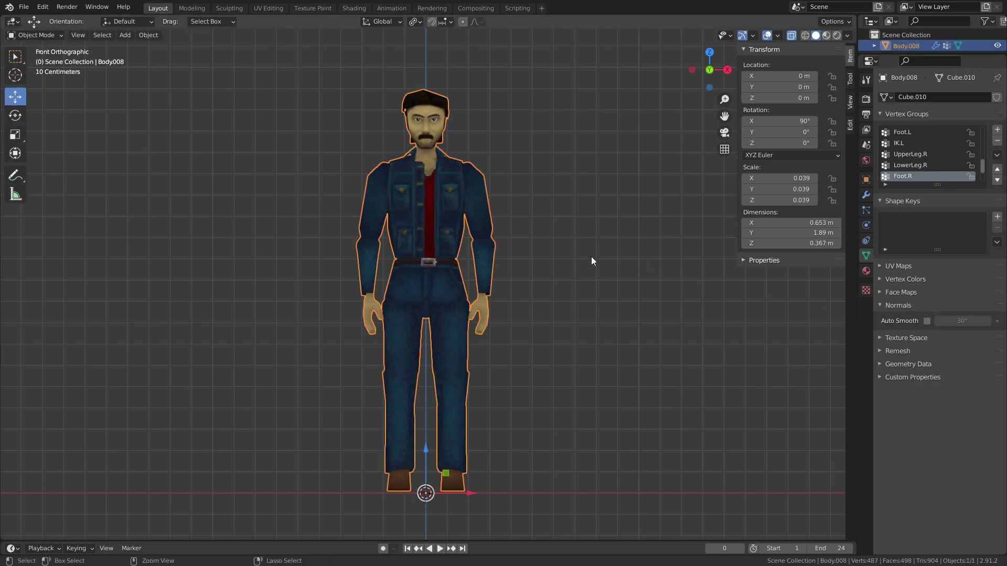
key("Tab")
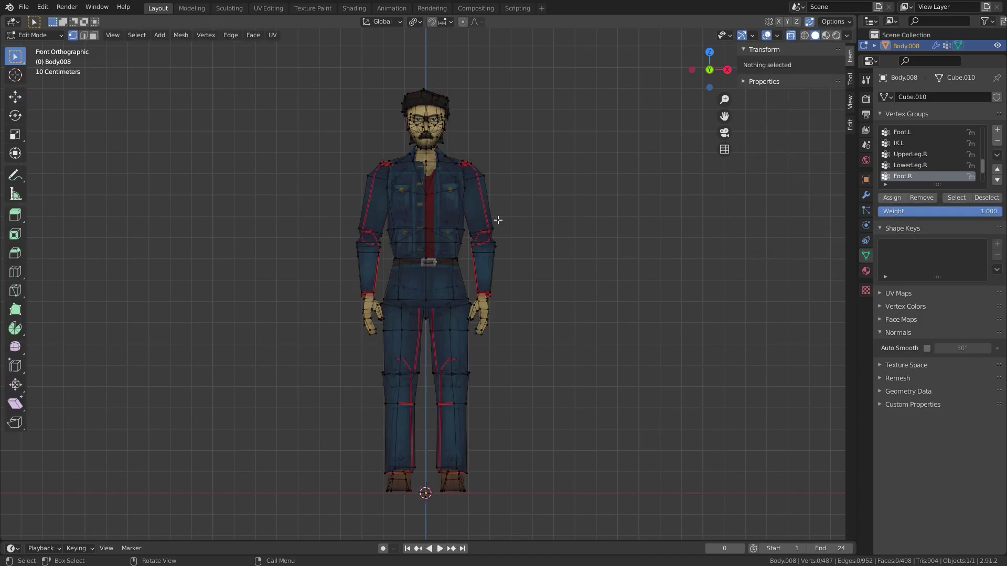
middle_click_drag(459, 210, 515, 227)
key("Tab")
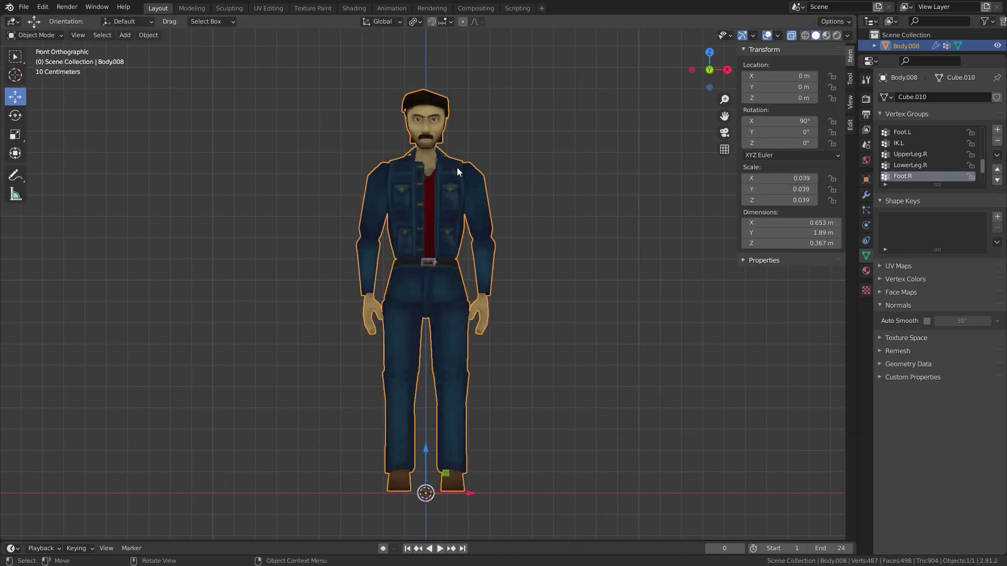
middle_click_drag(457, 168, 515, 157)
key("KP_1")
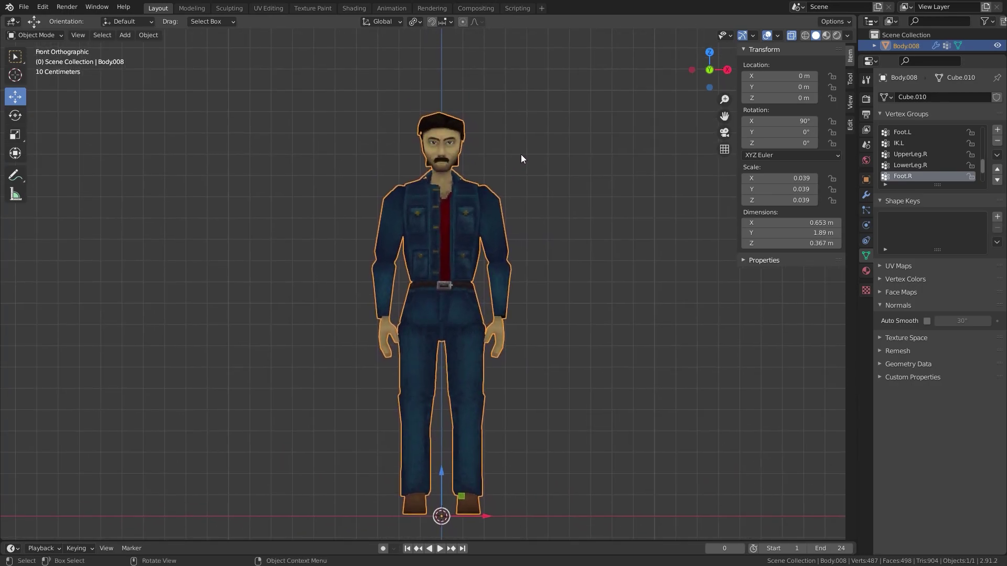
Add a new armature at the origin and enter Edit Mode on its bone.
left_click(520, 155)
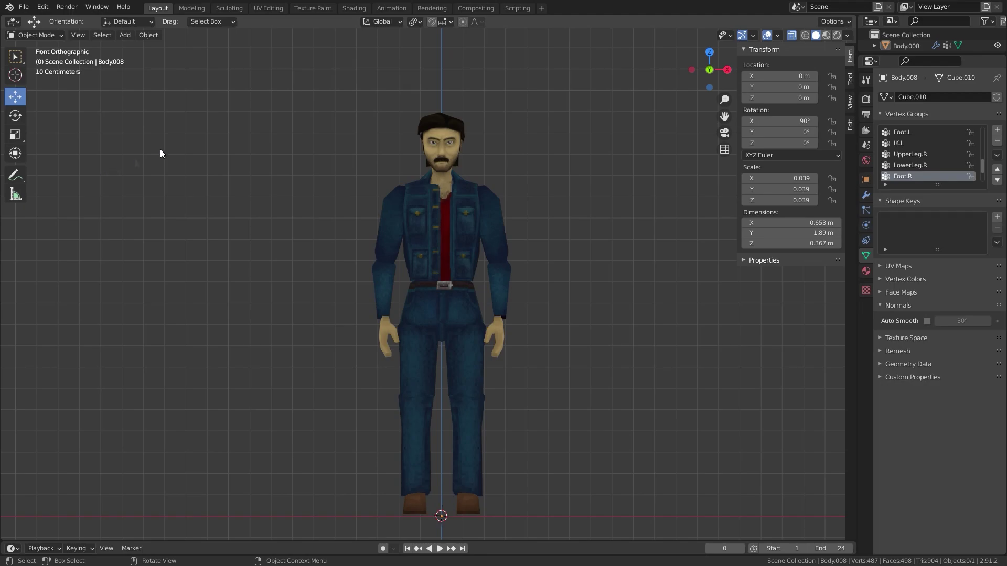
left_click(125, 35)
left_click(182, 130)
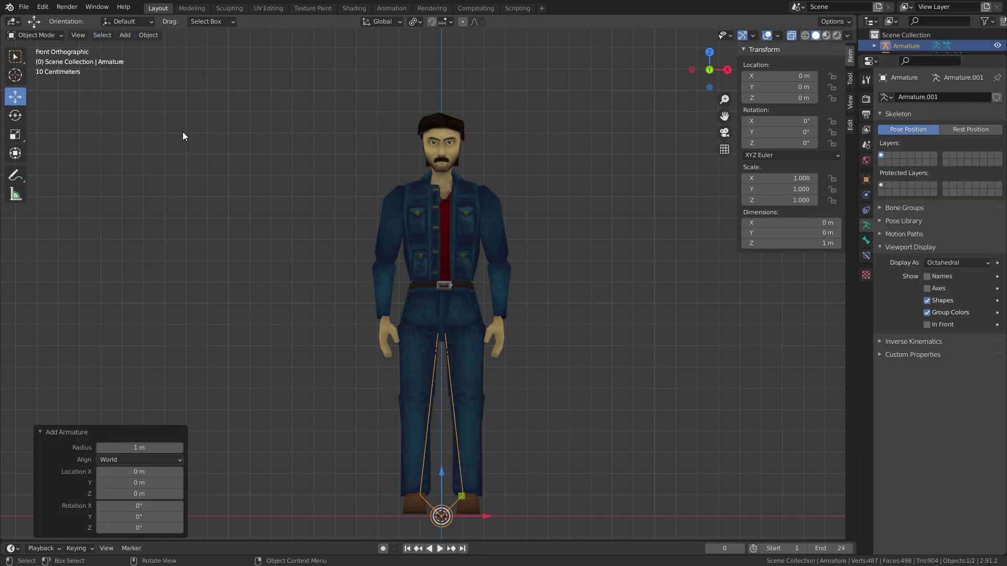
left_click(36, 33)
left_click(42, 59)
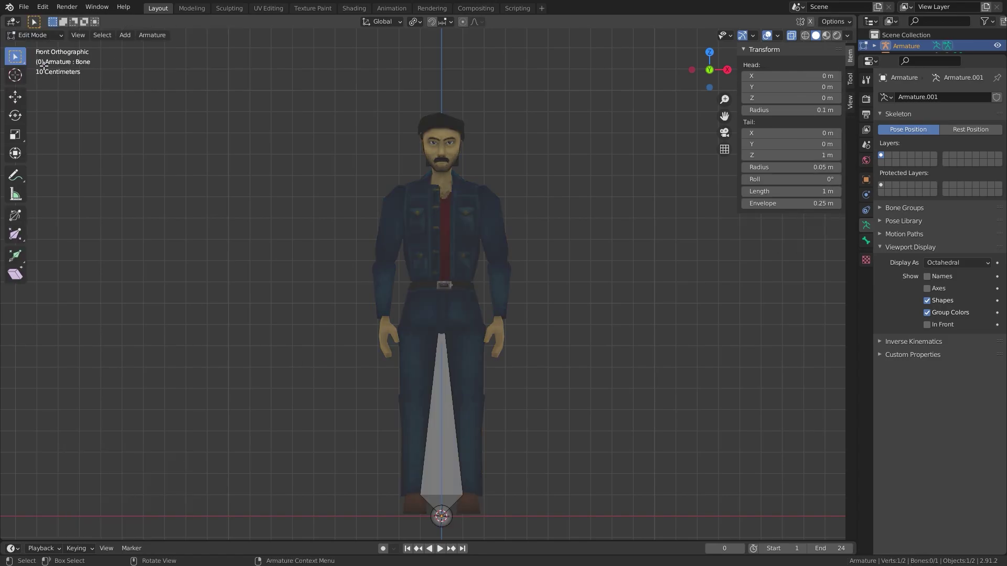
Enable In Front in the armature's Viewport Display so bones draw over the mesh.
middle_click_drag(558, 538, 546, 454, "shift")
key("g")
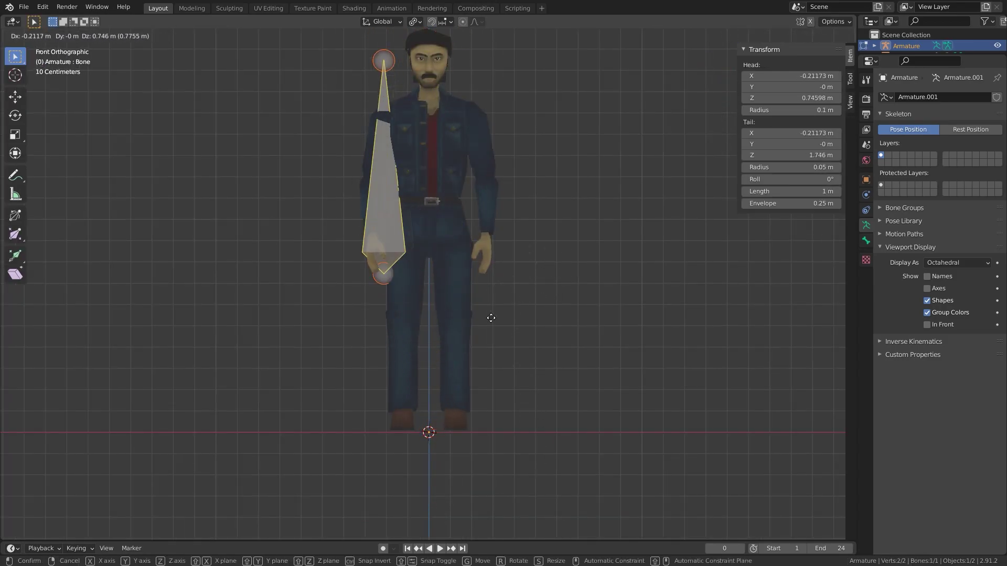
key("Escape")
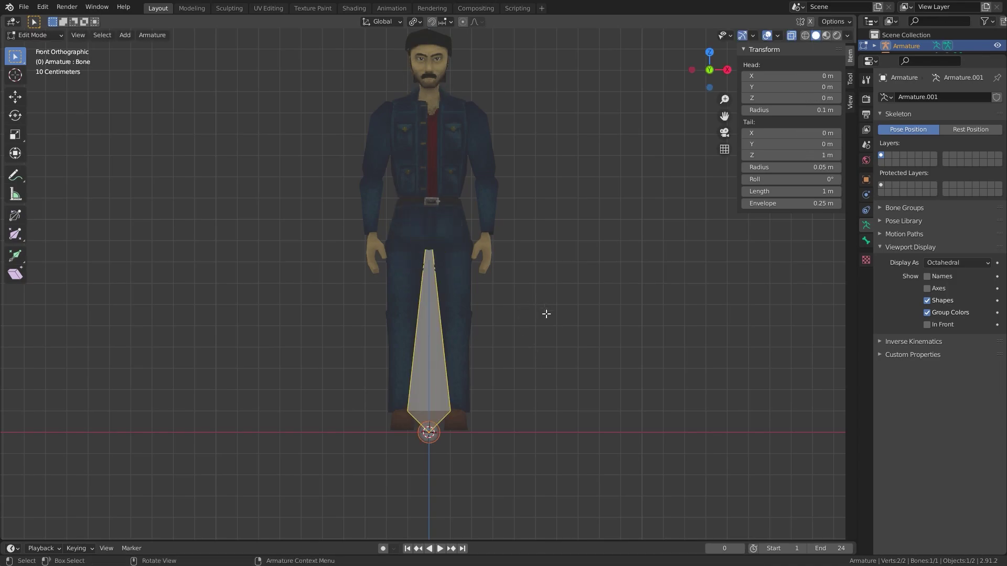
left_click(866, 241)
left_click(866, 224)
left_click(927, 325)
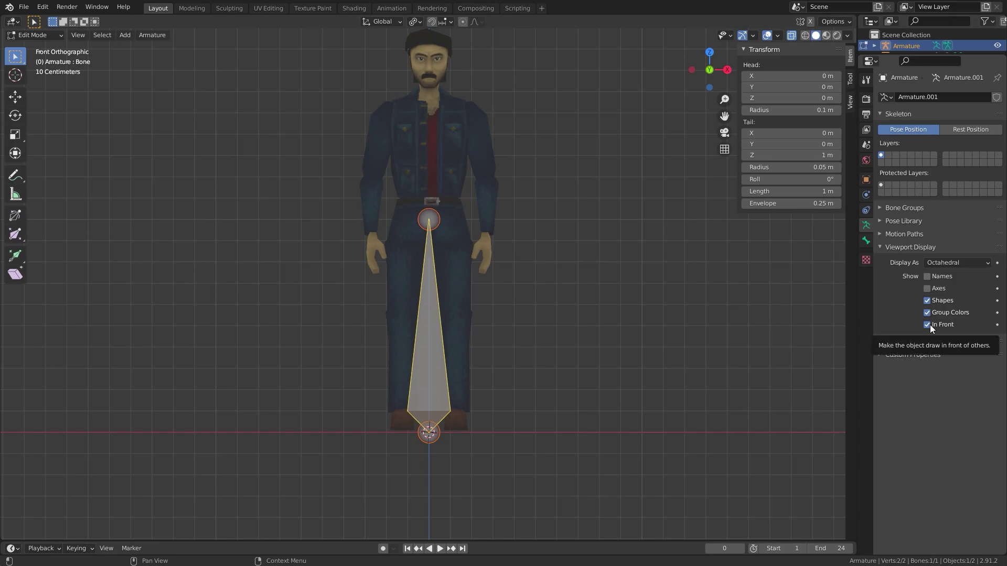
Raise the bone along Z so it spans 0.92–1.92 m, starting at the hips.
key("g")
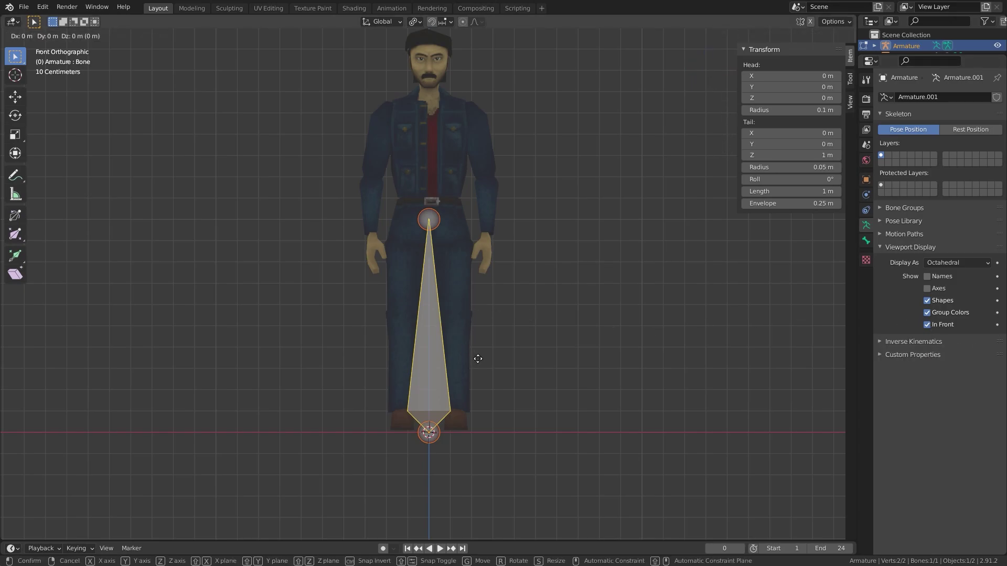
key("z")
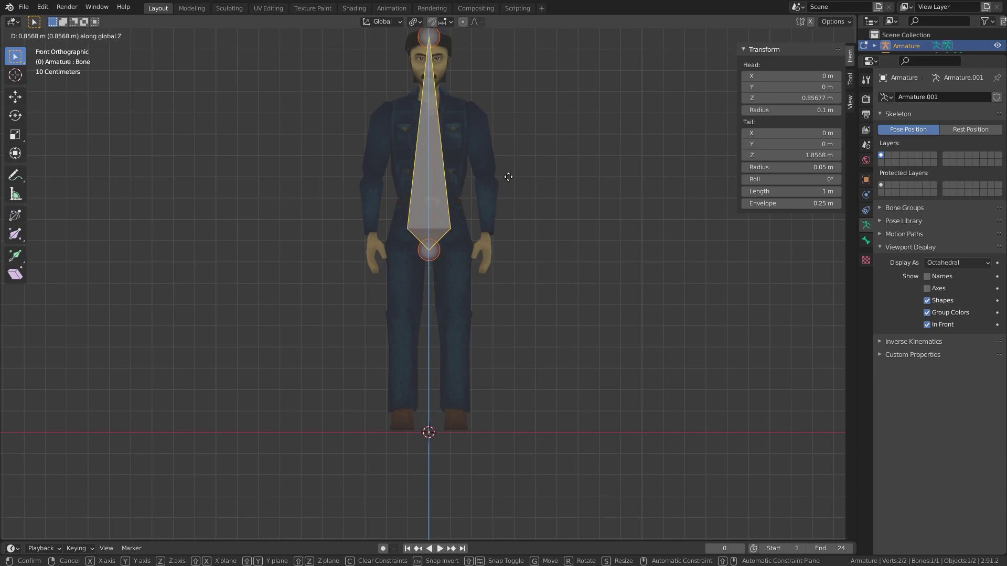
left_click(494, 142)
middle_click_drag(494, 141, 529, 238, "shift")
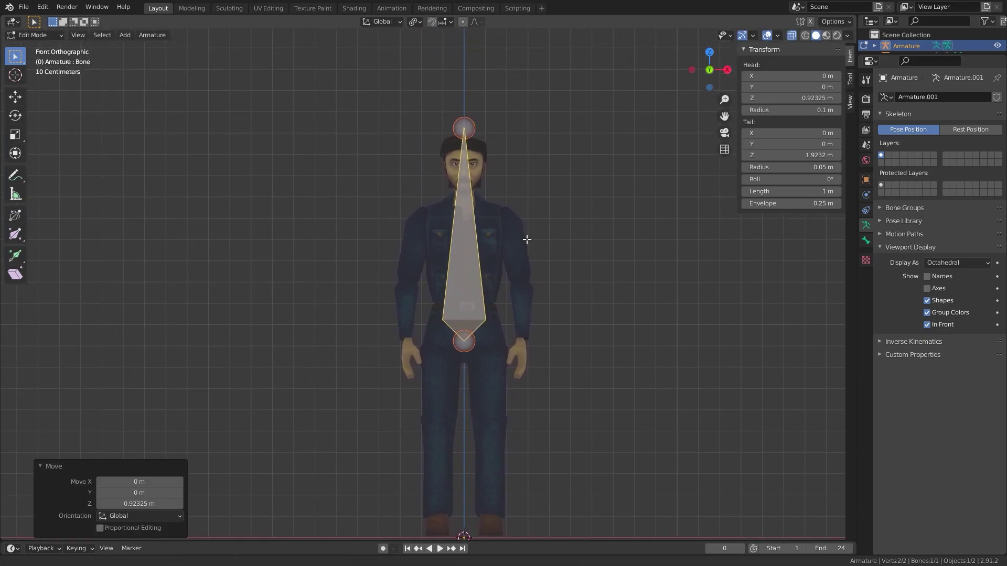
left_click(473, 137)
Shorten the hip bone by lowering its tail to 1.09 m.
key("g")
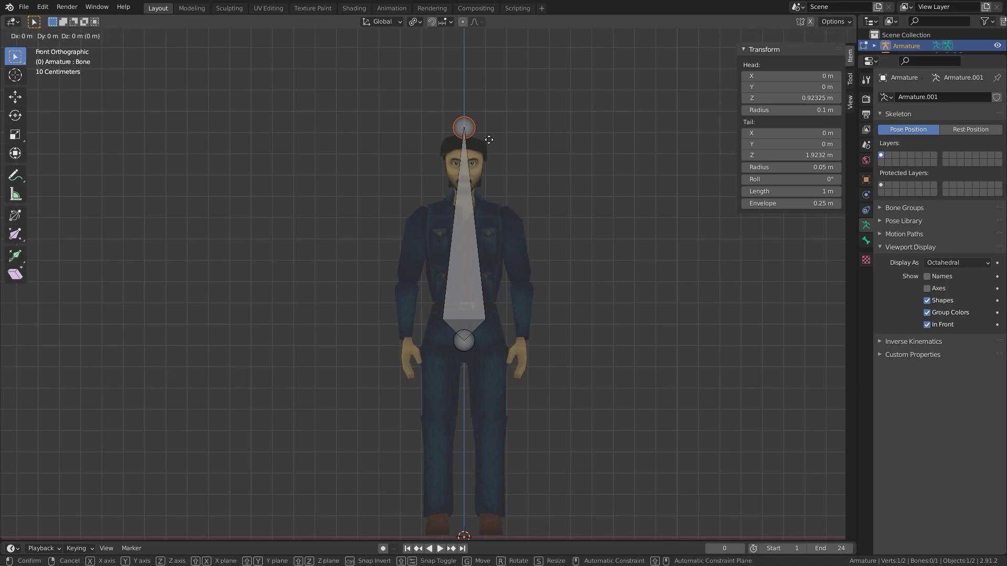
key("z")
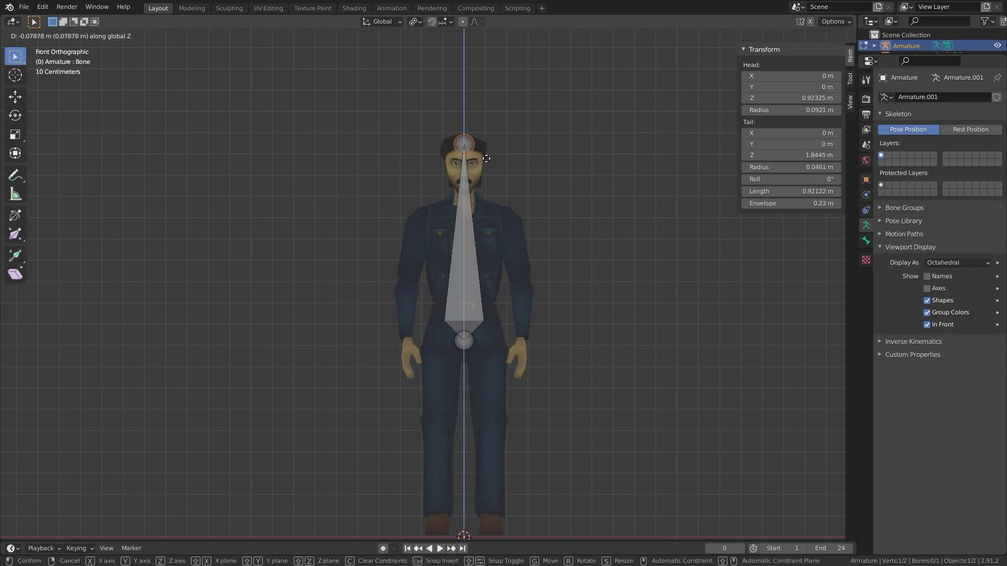
left_click(488, 316)
scroll(493, 314, "up", 3)
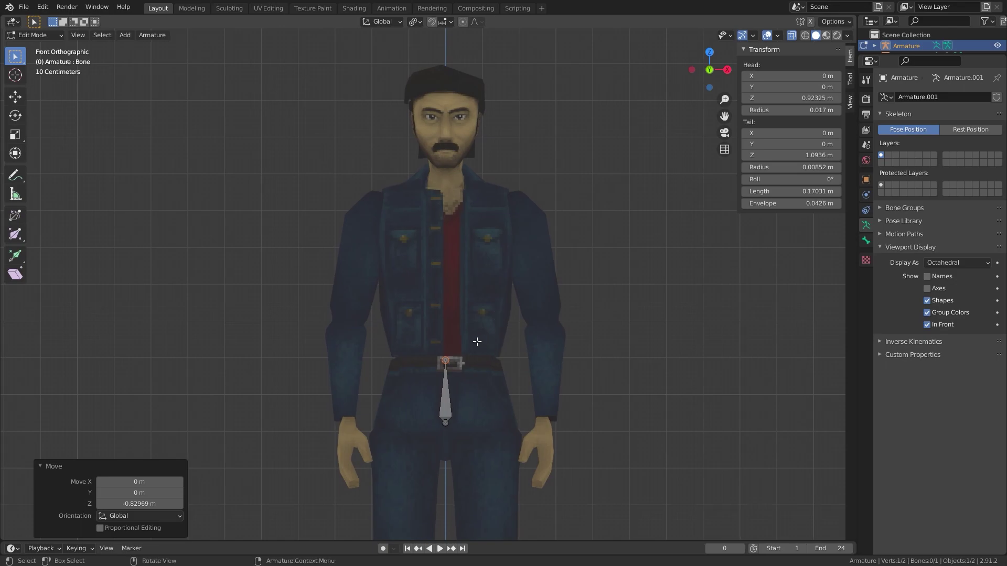
Extrude a spine bone straight up to the neck at 1.56 m, then another upward.
key("e")
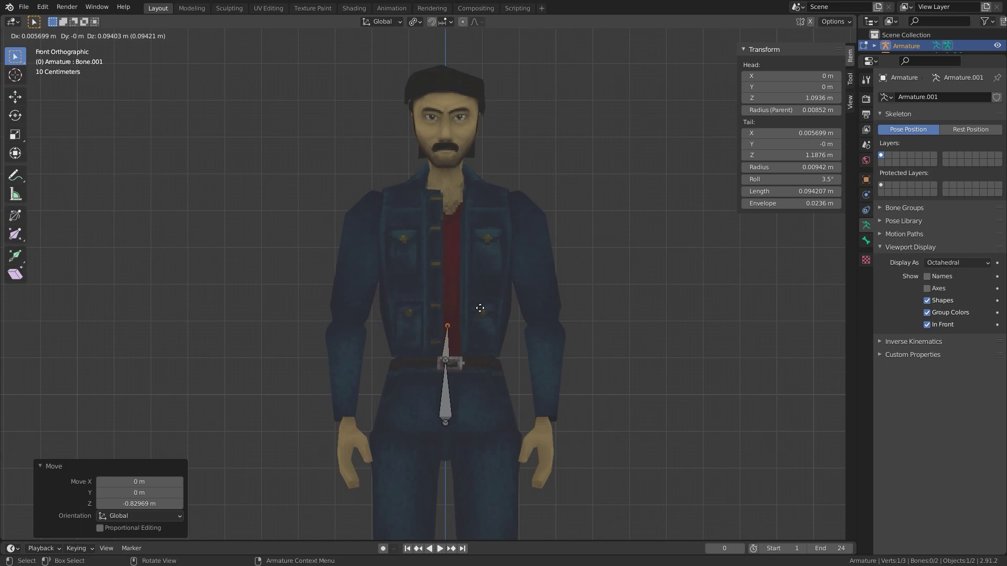
key("z")
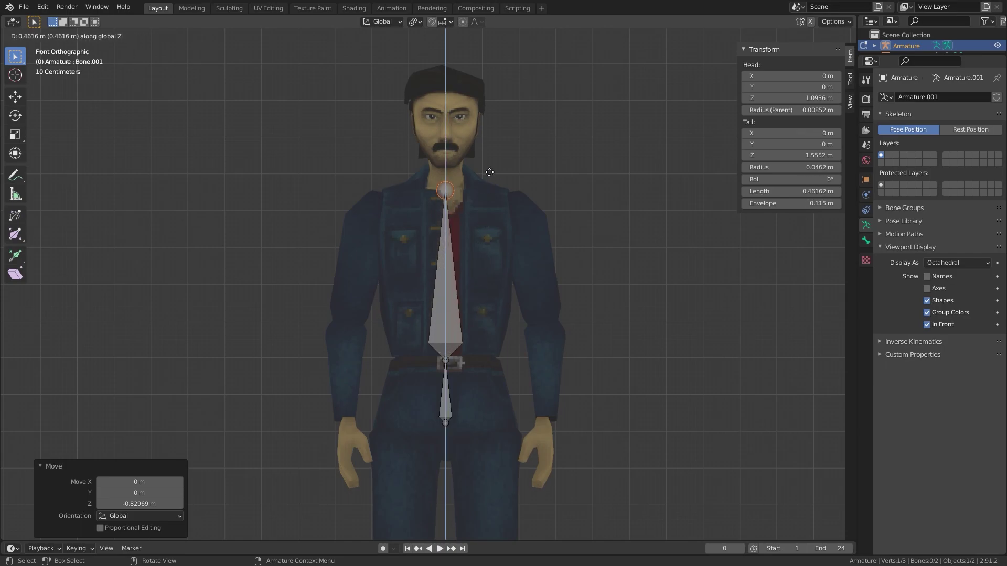
left_click(488, 171)
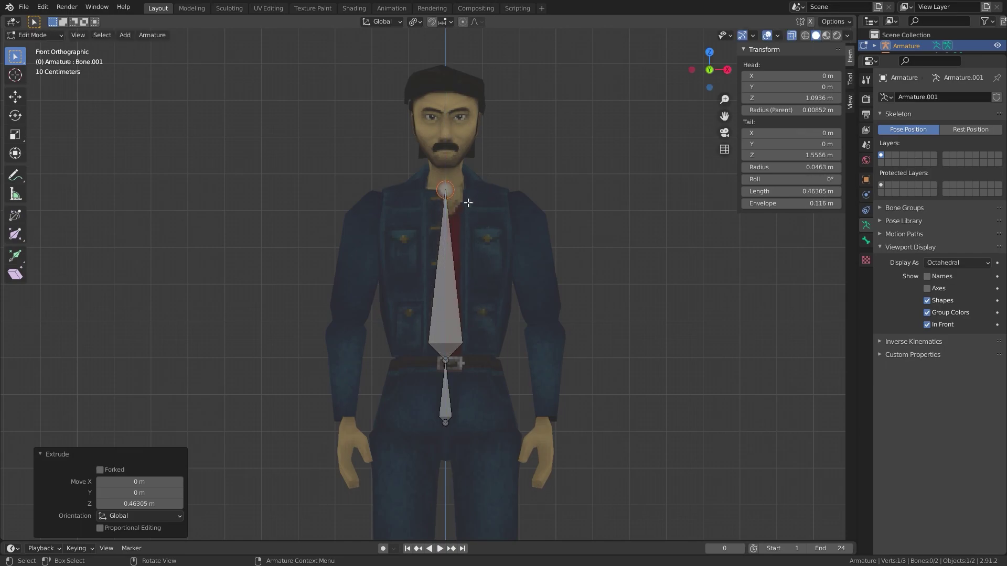
key("e")
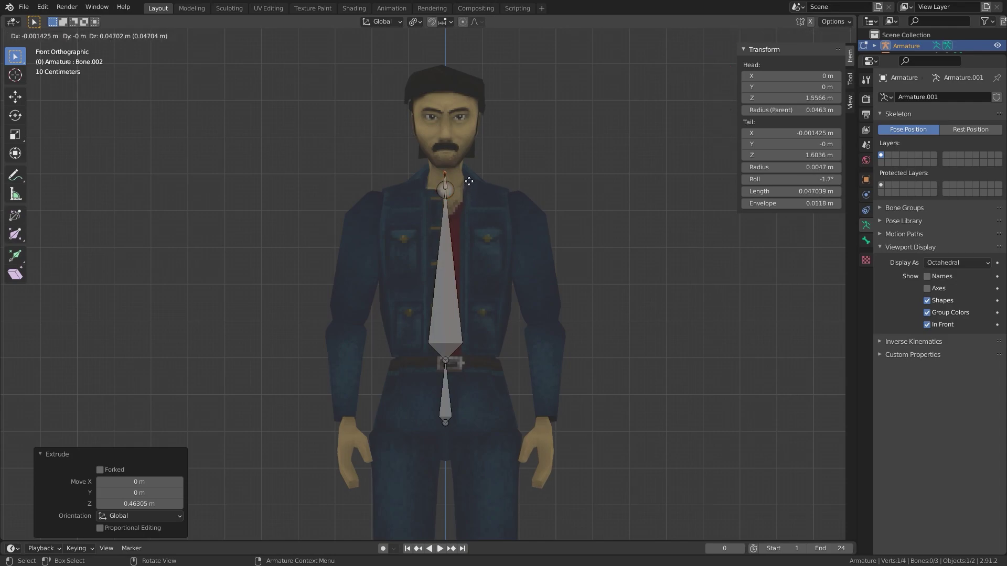
key("z")
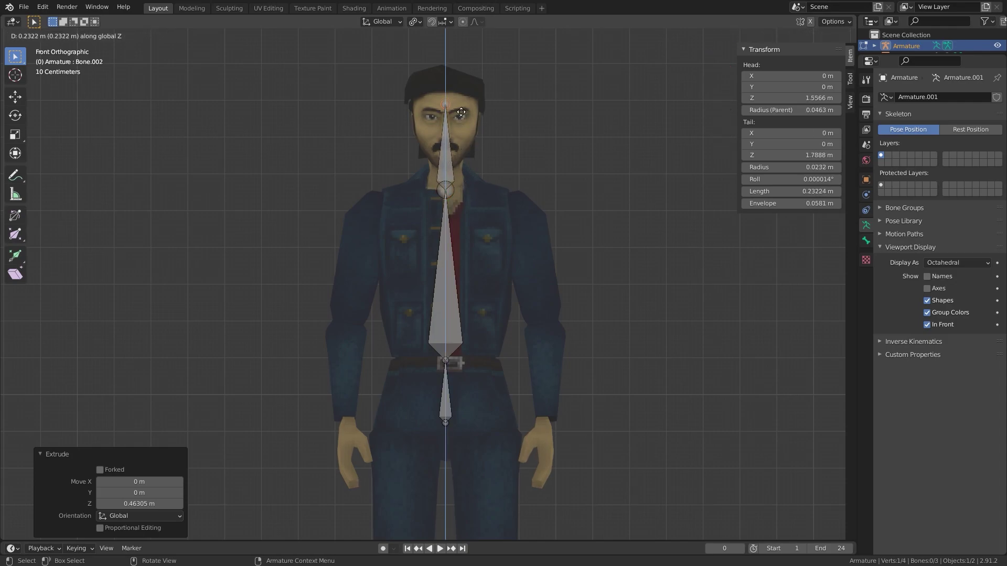
Finish the head bone, then add a single new bone beside the legs.
left_click(460, 81)
scroll(556, 139, "down", 5, "shift")
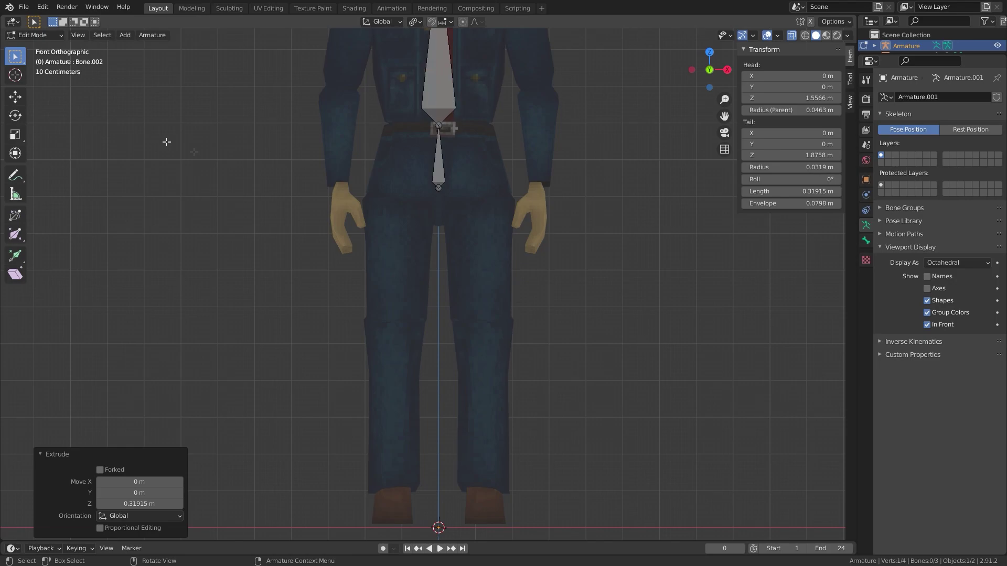
left_click(125, 35)
left_click(165, 51)
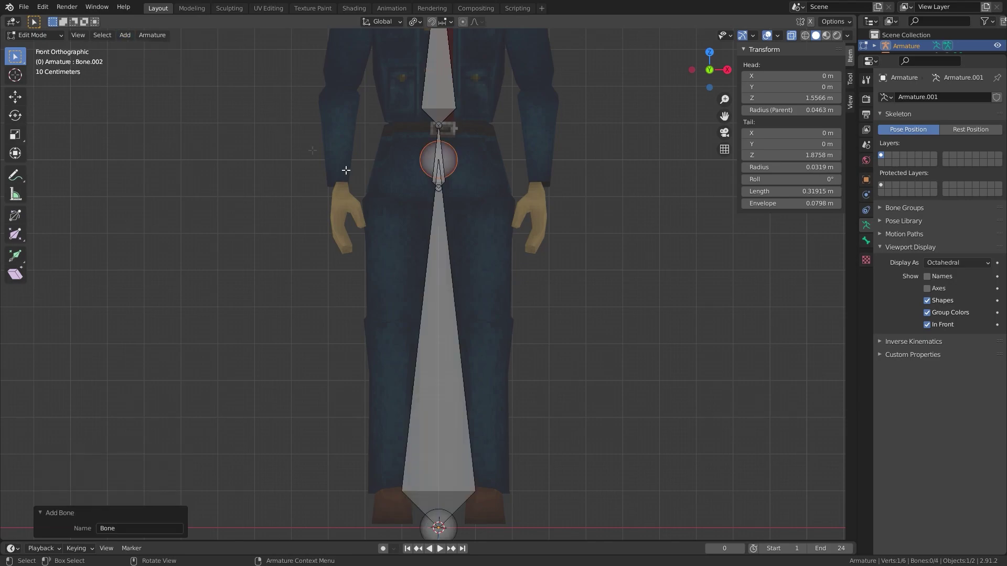
left_click(440, 438)
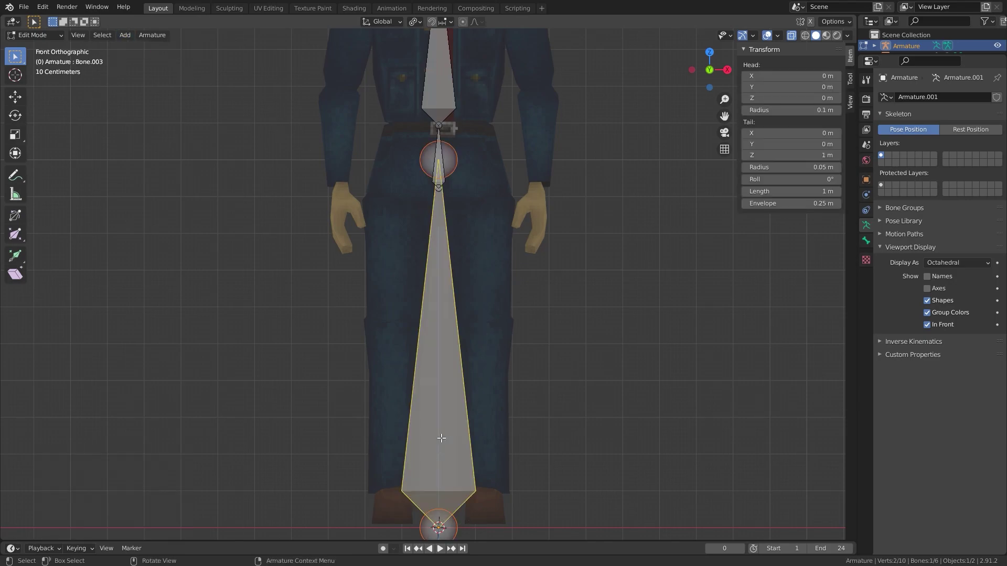
key("g")
left_click(676, 304)
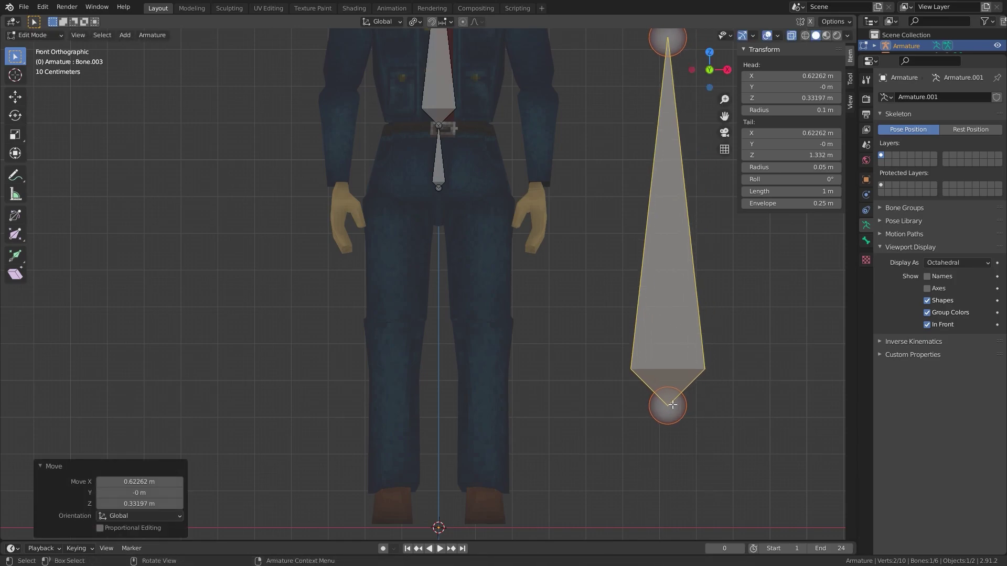
Place a thigh bone from hip to knee and extrude a shin bone to the ankle at 0.11 m.
left_click(684, 416)
key("g")
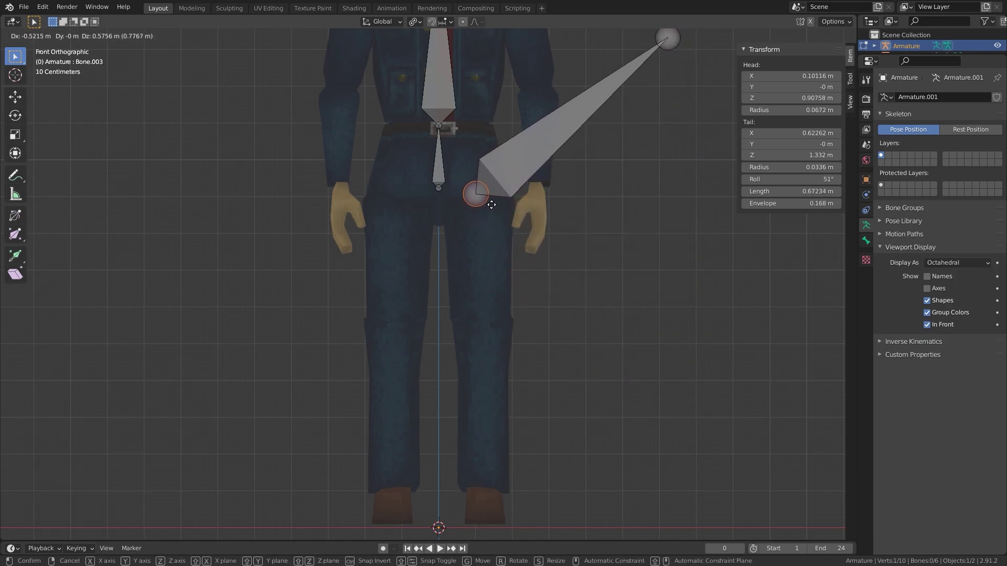
left_click(492, 205)
left_click(672, 44)
key("g")
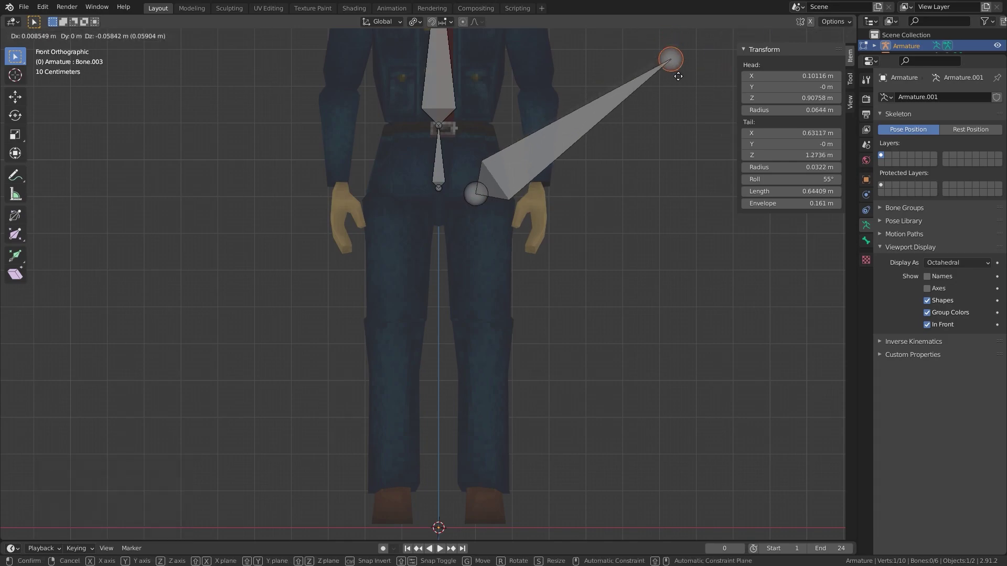
left_click(491, 331)
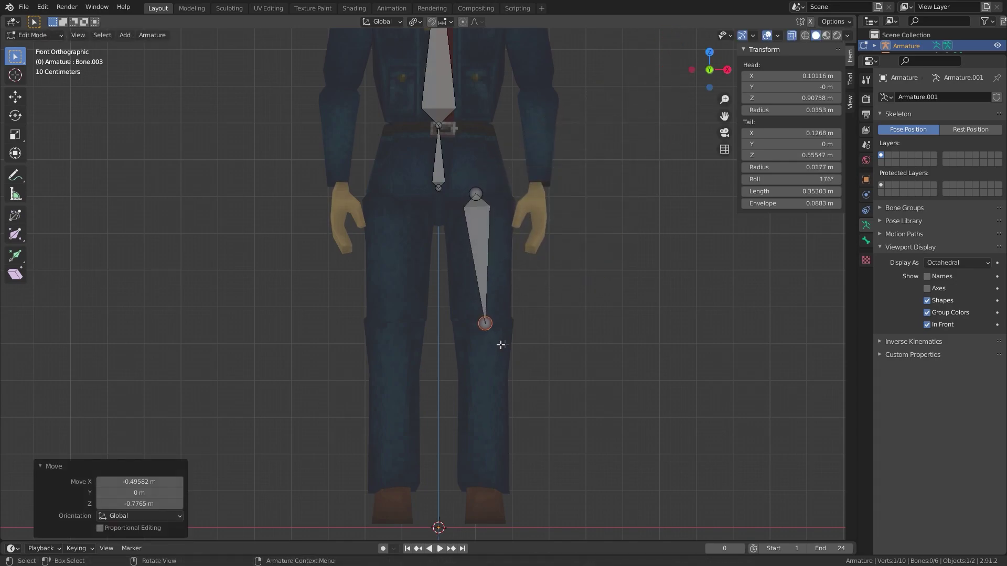
key("e")
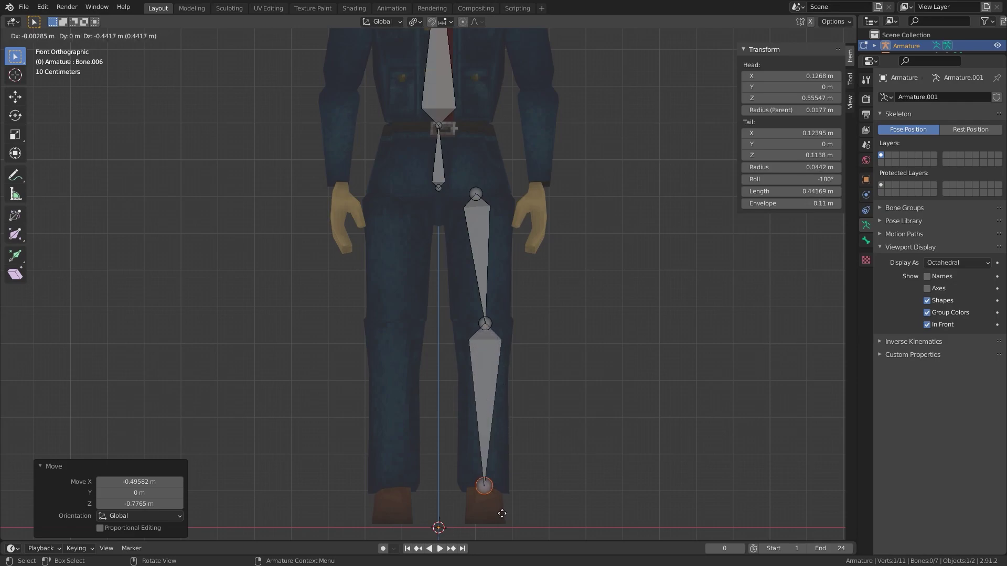
left_click(501, 513)
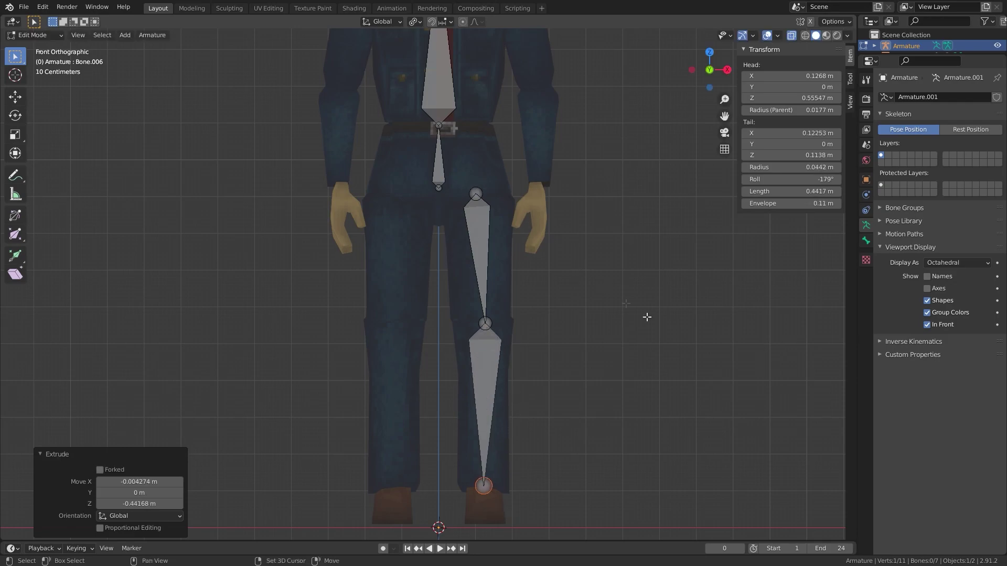
In Right view, extrude a foot bone toward the toe and a heel bone pointing back.
key("KP_3")
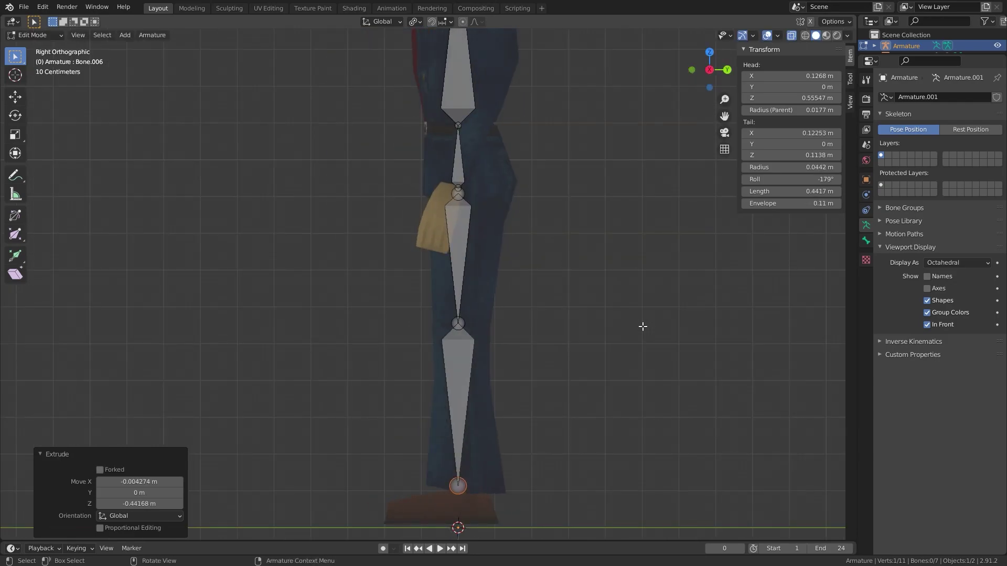
middle_click_drag(454, 408, 517, 431, "shift")
key("e")
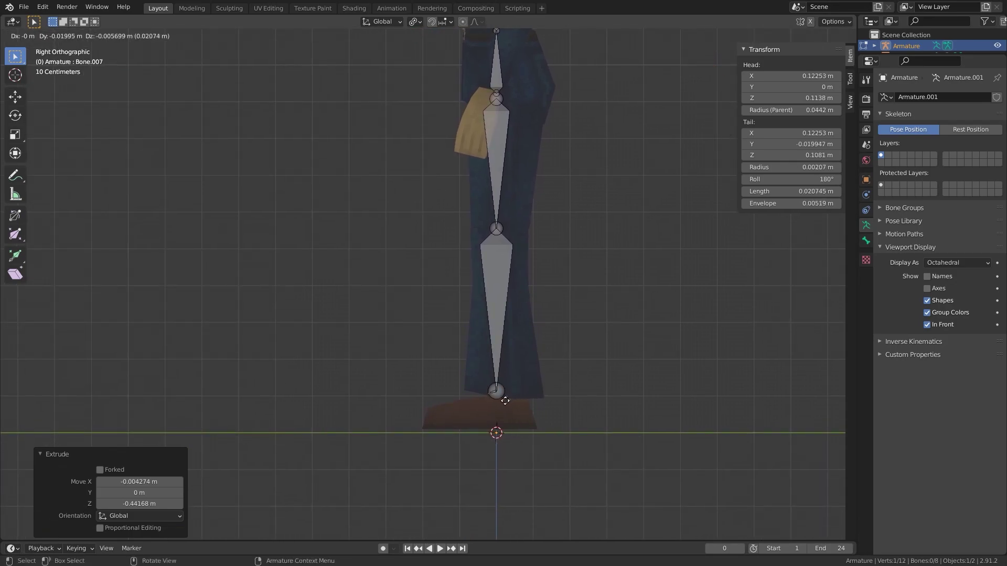
left_click(441, 430)
left_click(503, 393)
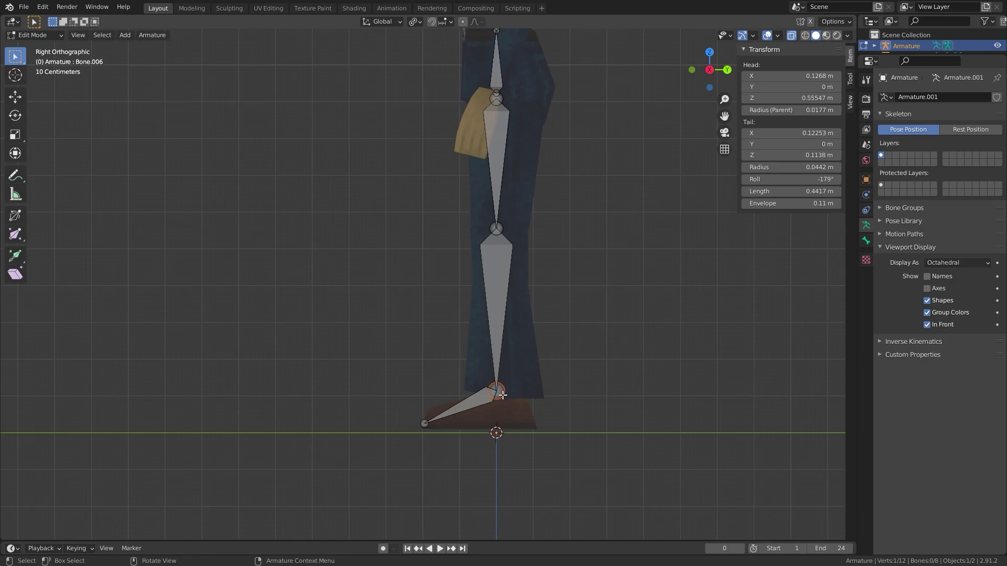
key("e")
left_click(552, 399)
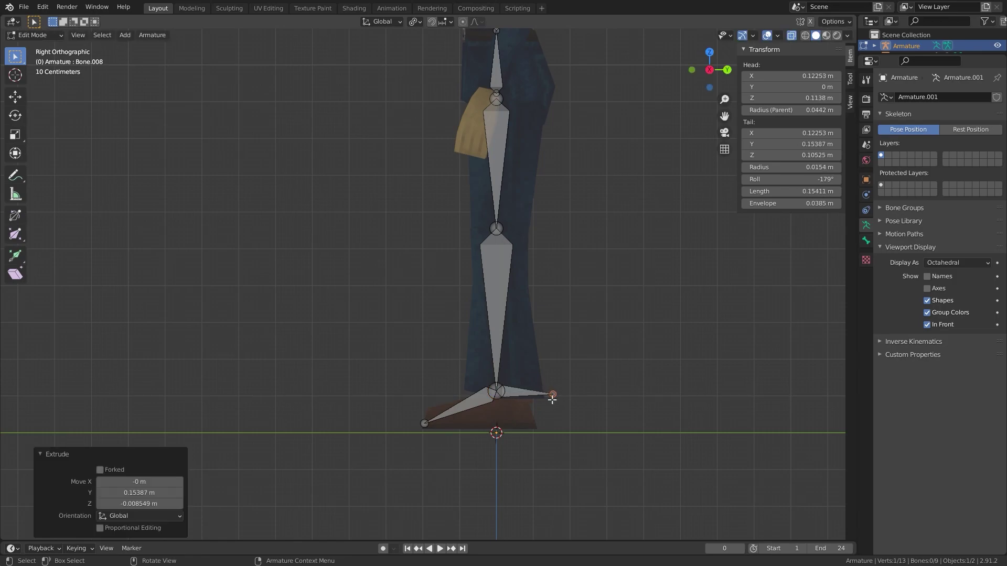
key("KP_1")
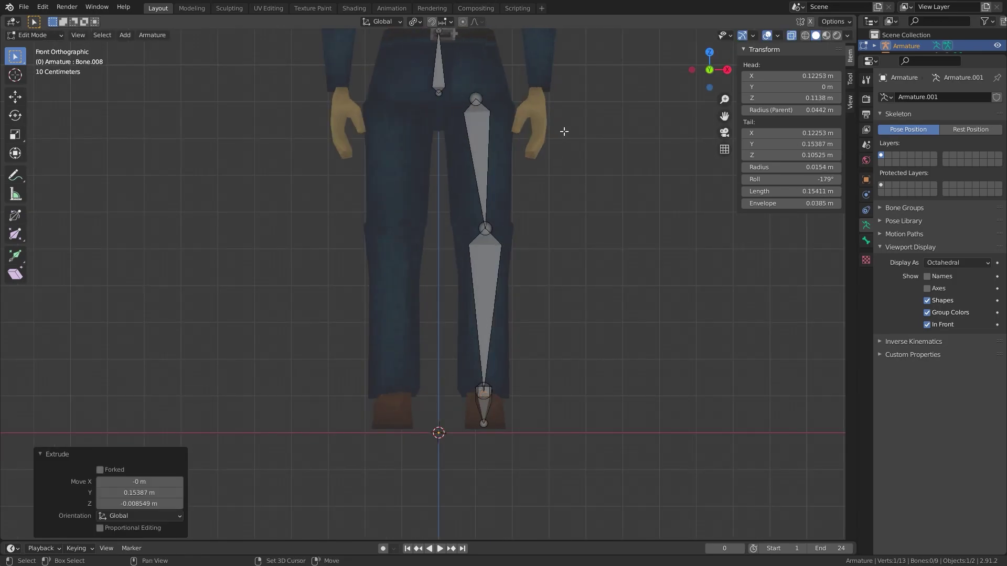
Add a single bone and move it up to shoulder height.
middle_click_drag(564, 132, 492, 484, "shift")
left_click(125, 35)
left_click(148, 48)
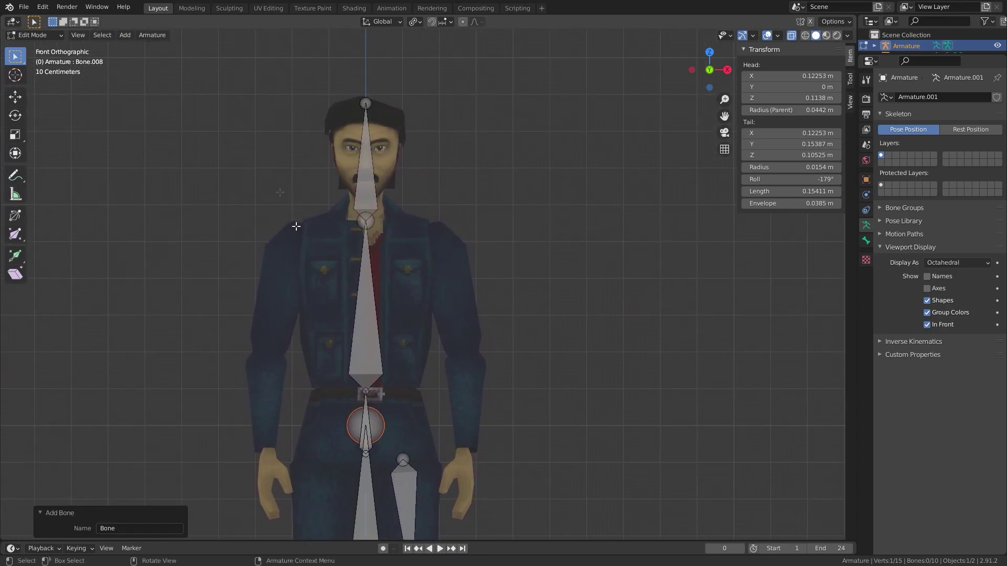
scroll(370, 341, "down", 5)
left_click(404, 461)
left_click_drag(405, 460, 430, 234)
Set the upper-arm bone's tail at the elbow and its head at the shoulder.
scroll(422, 146, "up", 3)
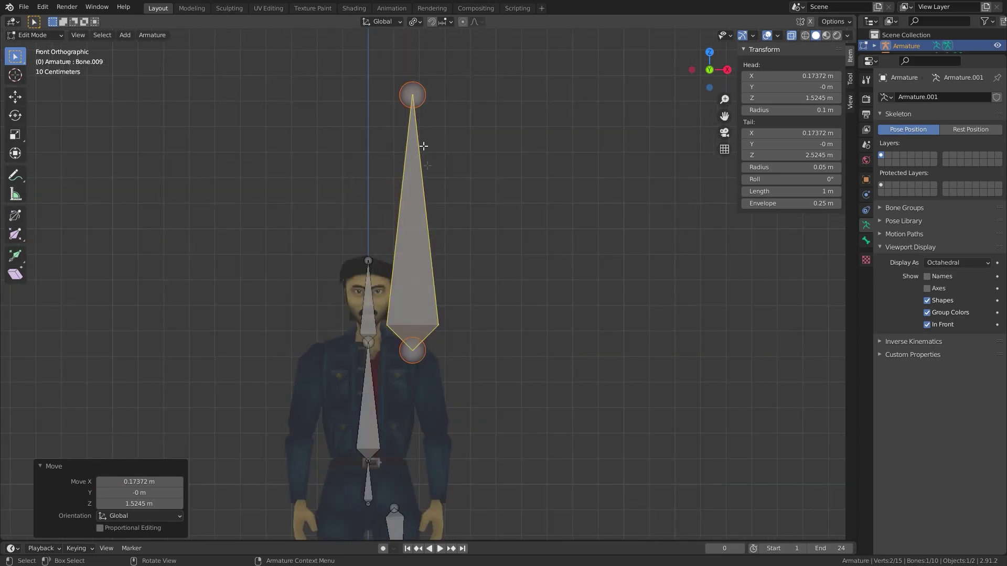
left_click(424, 99)
key("g")
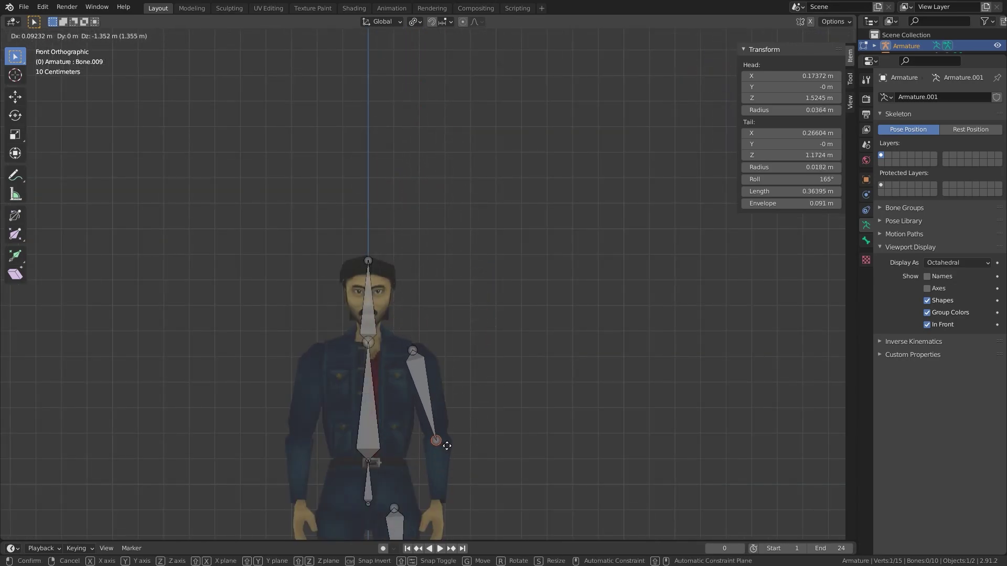
left_click(446, 443)
left_click(414, 358)
key("g")
left_click(415, 359)
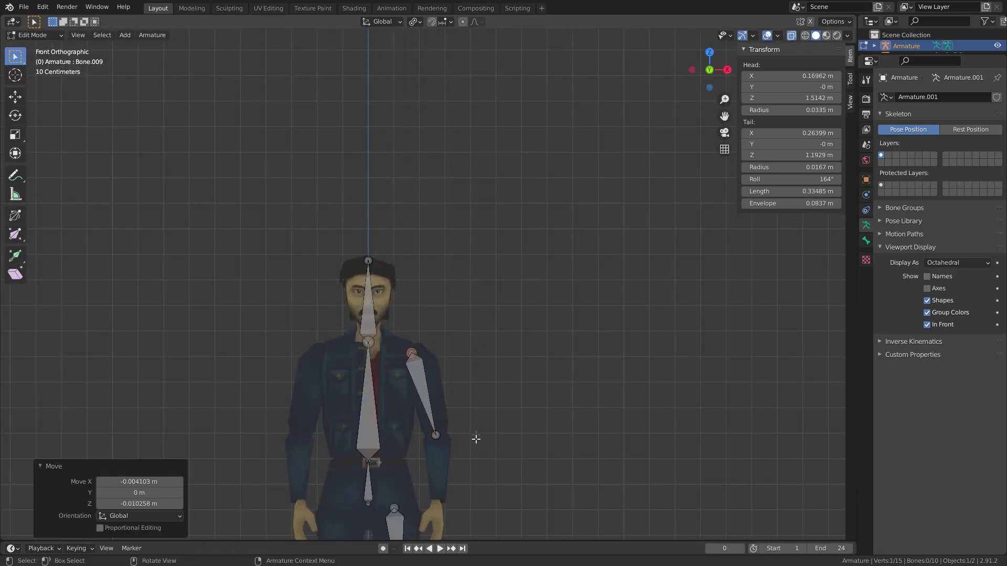
middle_click_drag(477, 437, 501, 304, "shift")
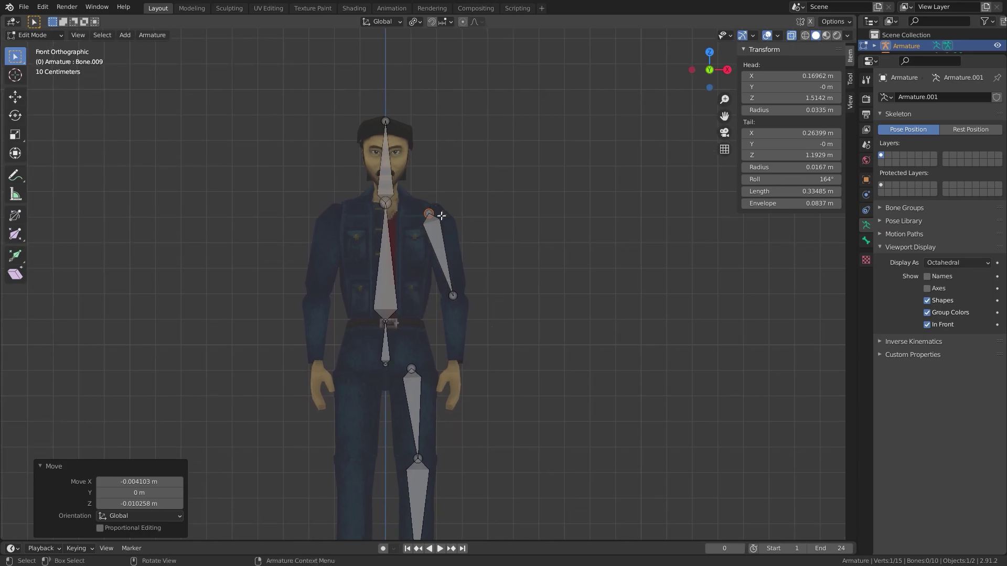
key("g")
key("Escape")
Extrude a forearm bone from the elbow to the wrist at 0.94 m, then begin a hand bone.
scroll(473, 336, "up", 3)
left_click(474, 225)
key("e")
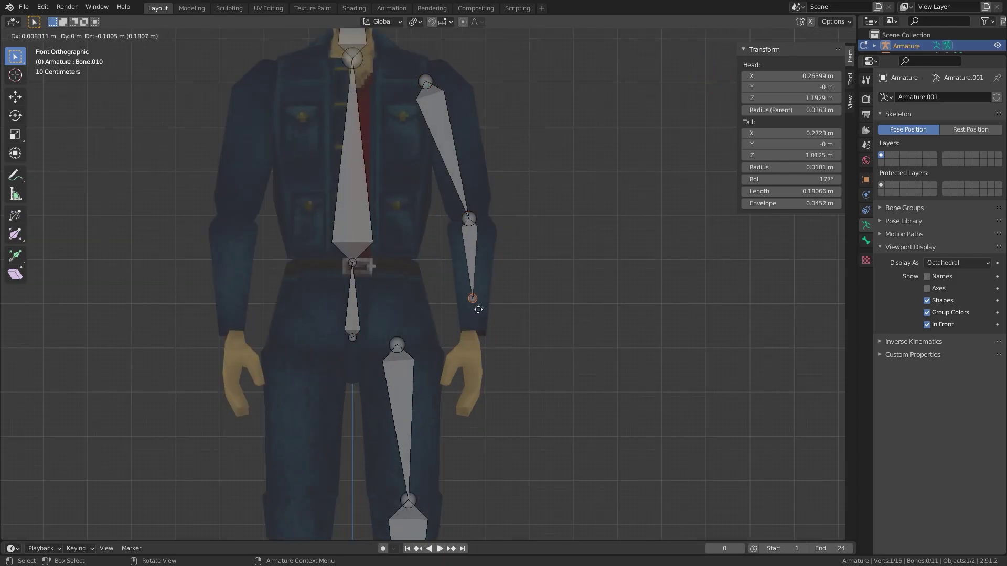
left_click(476, 338)
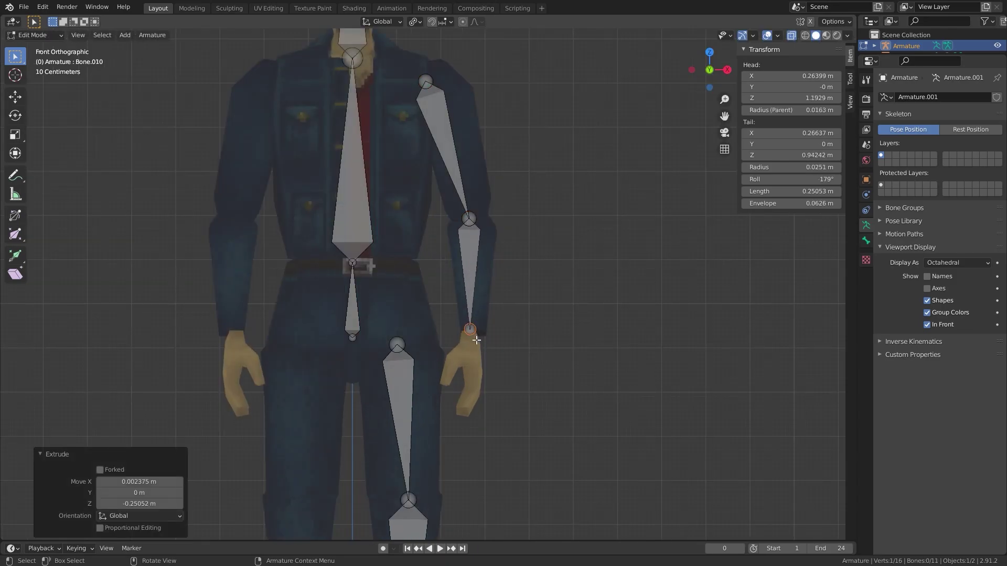
key("e")
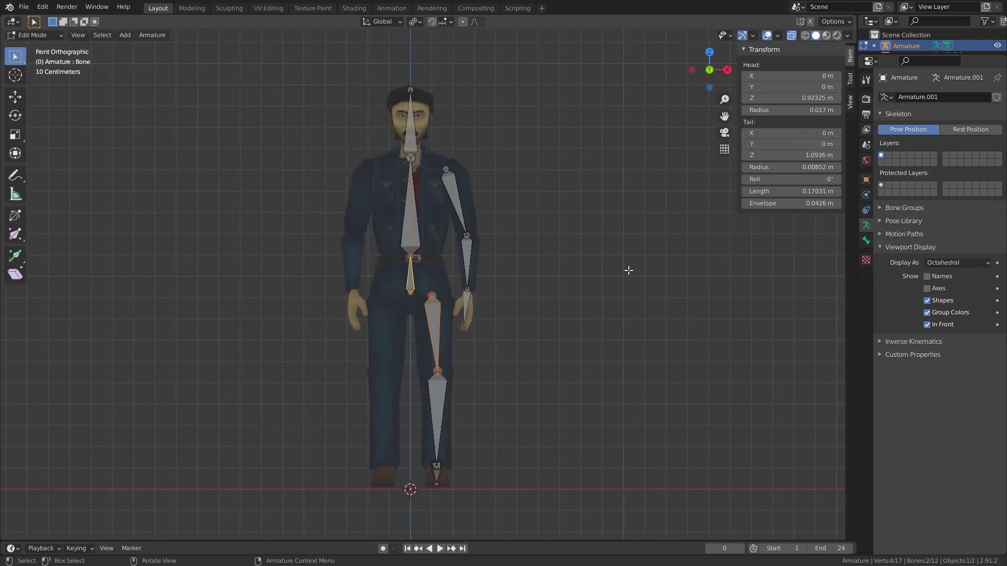
Parent the thigh bone to the hip bone with Keep Offset.
left_click(577, 272)
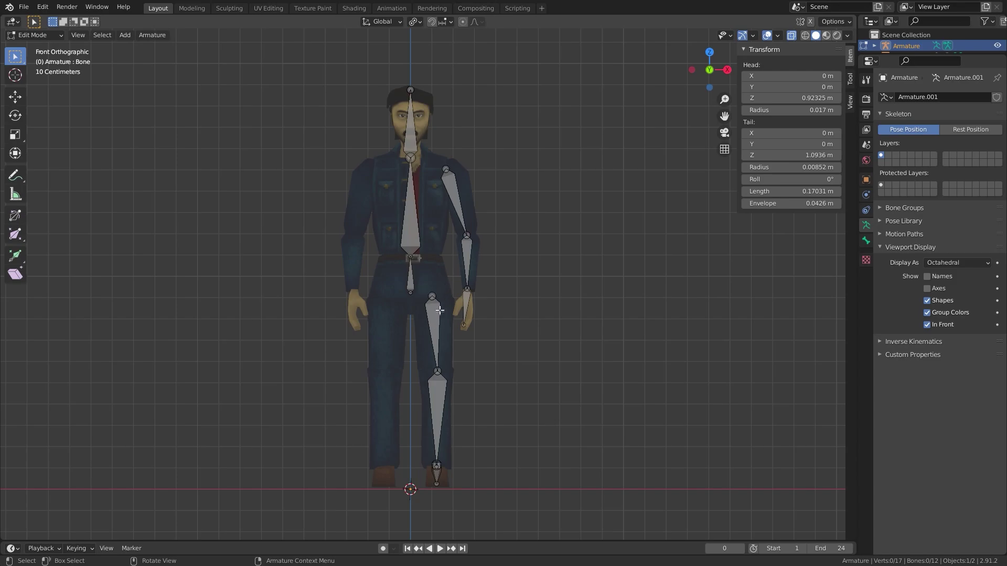
scroll(437, 321, "up", 6)
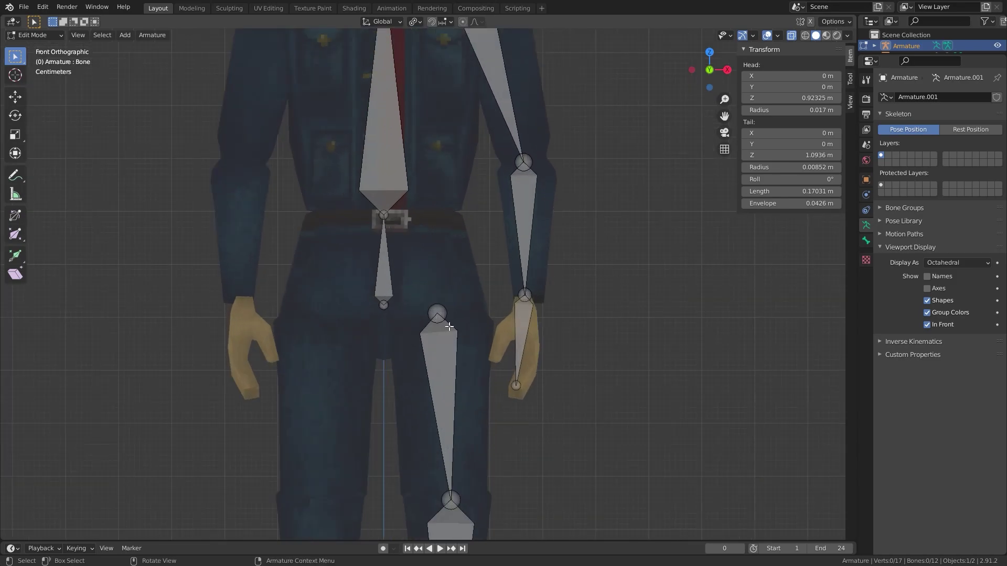
left_click(440, 344)
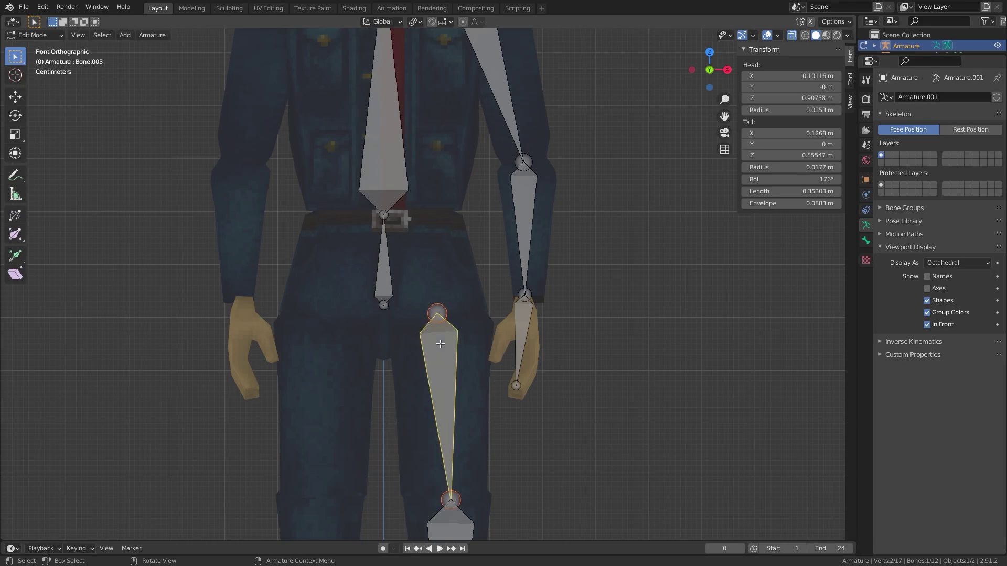
left_click(387, 275, "shift")
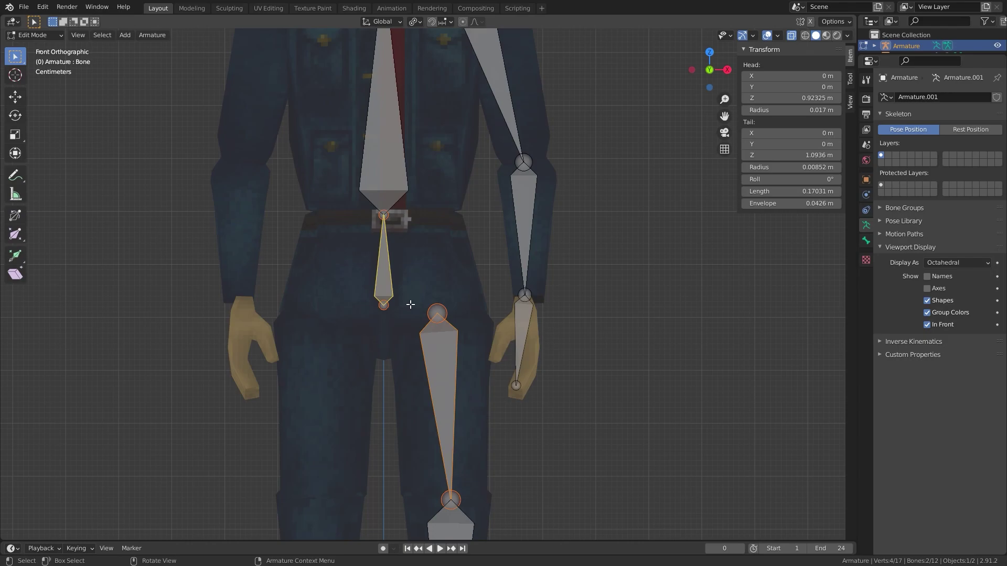
key("ctrl+p")
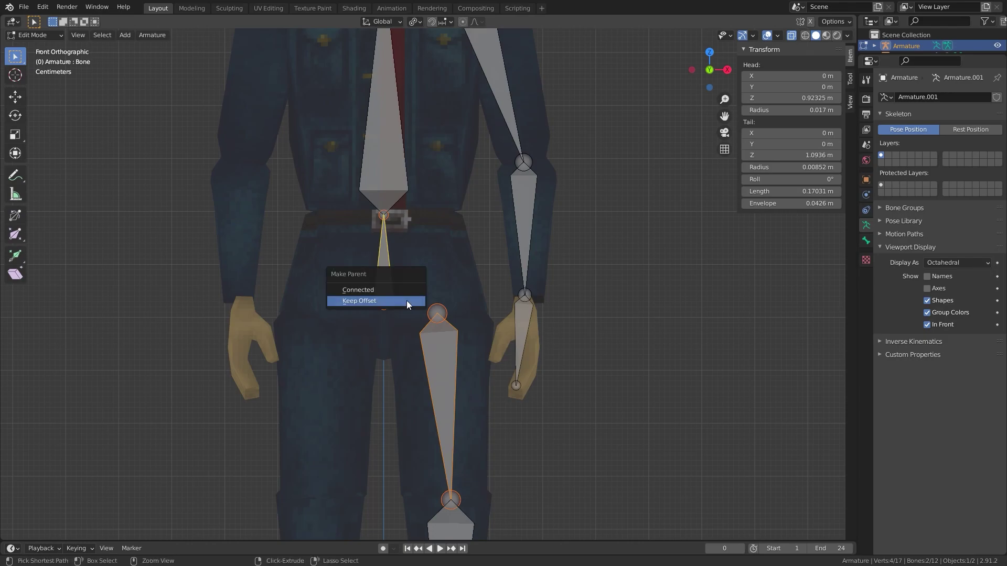
left_click(376, 303)
Parent the upper-arm bone to the spine bone with Keep Offset.
scroll(439, 279, "up", 5, "shift")
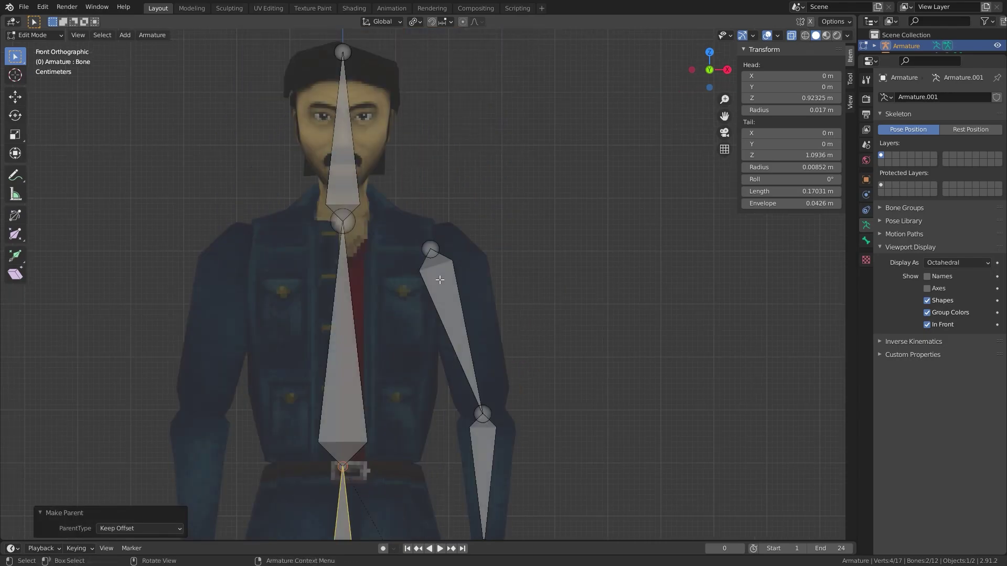
left_click(440, 280)
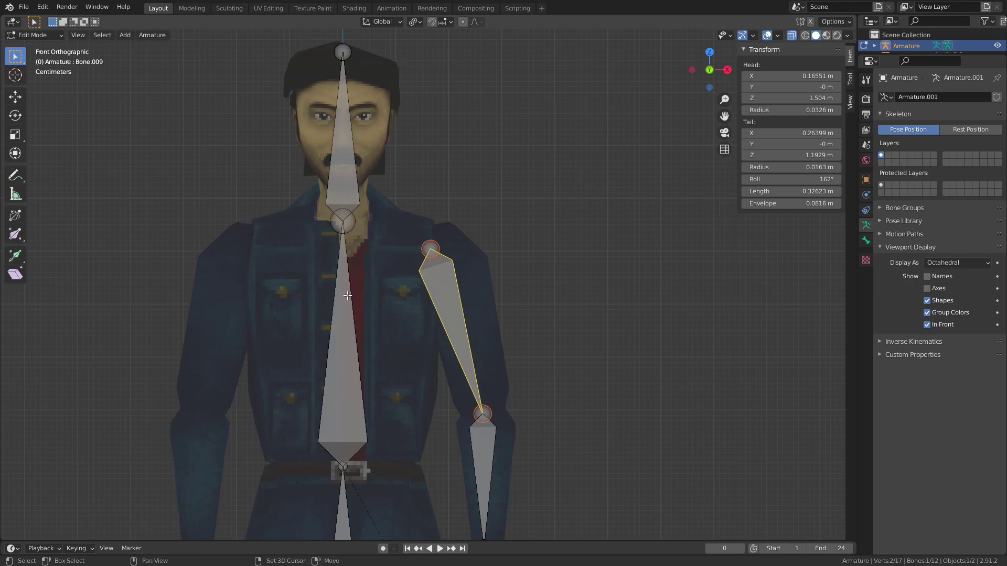
left_click(349, 285, "shift")
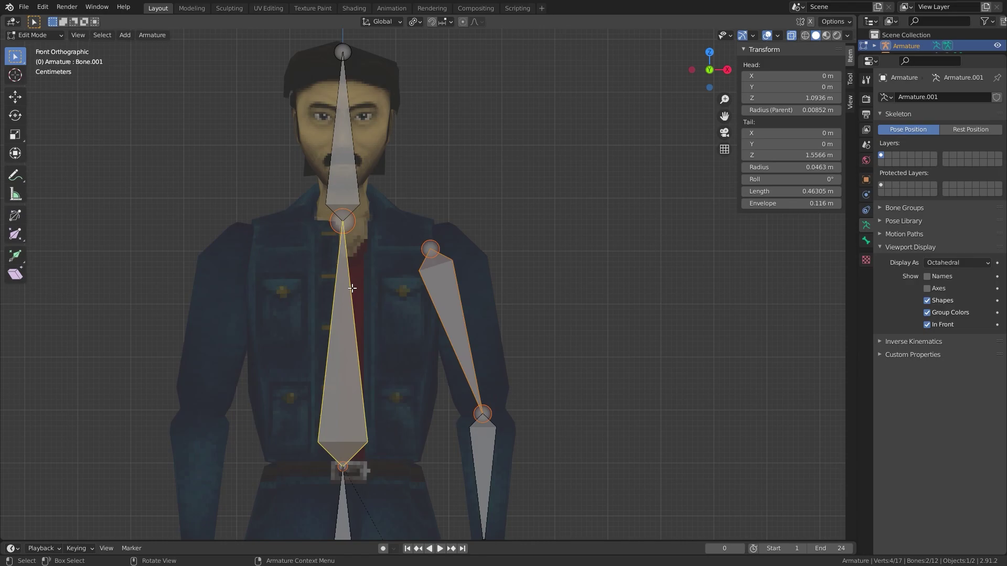
key("ctrl+p")
left_click(336, 285)
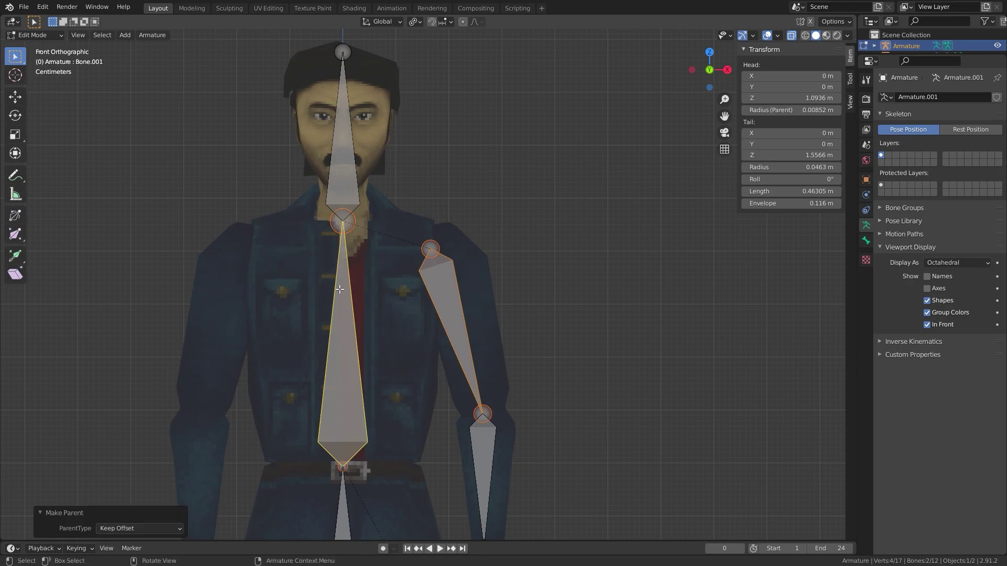
In side view, clear the heel bone's parent to detach it from the ankle.
scroll(607, 411, "down", 3)
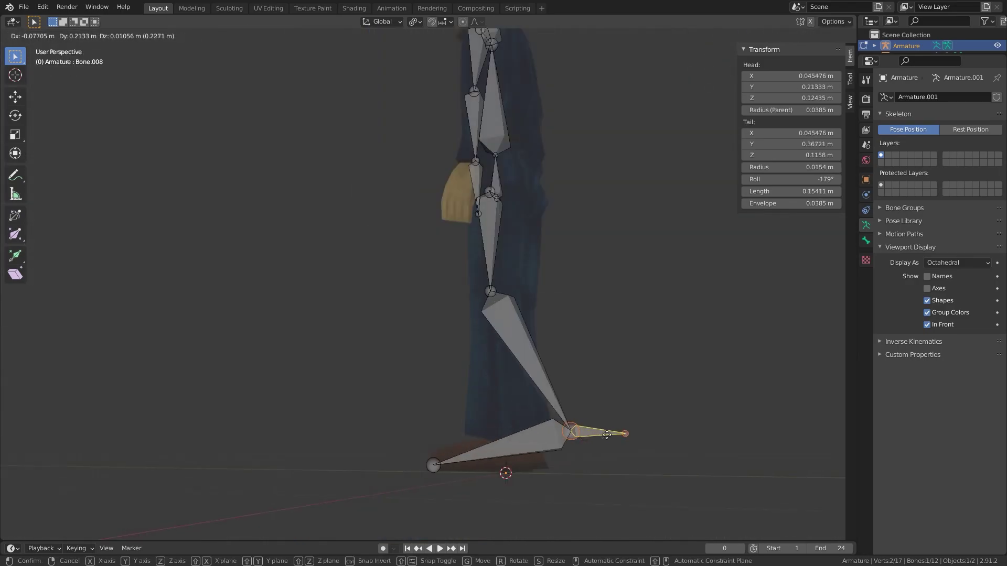
right_click(552, 435)
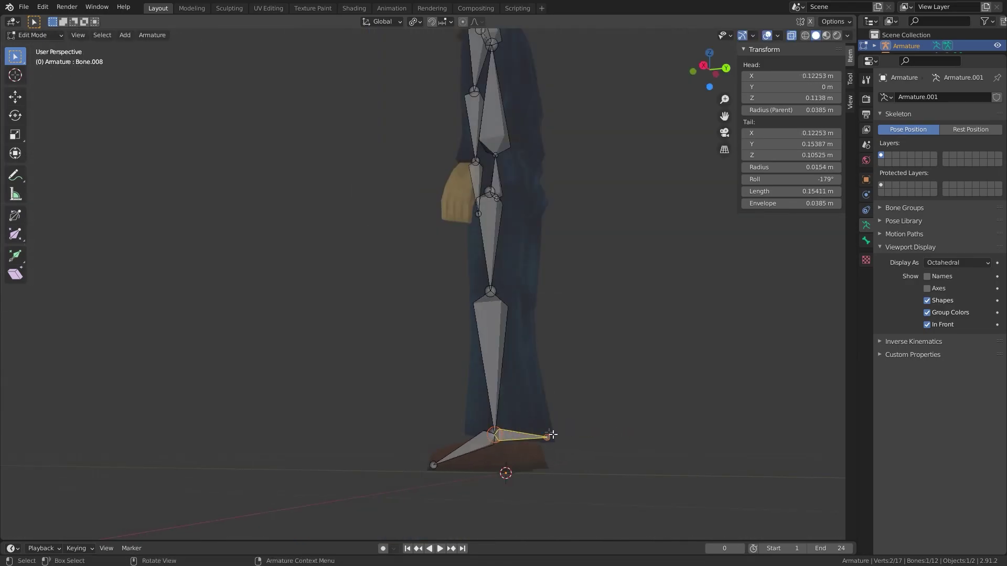
key("KP_1")
key("KP_3")
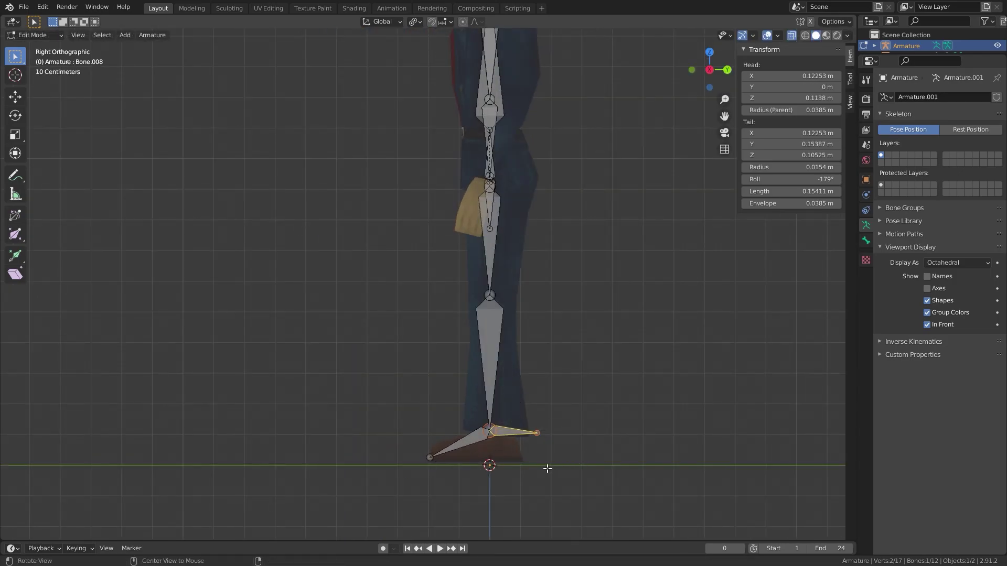
key("alt+p")
left_click(525, 480)
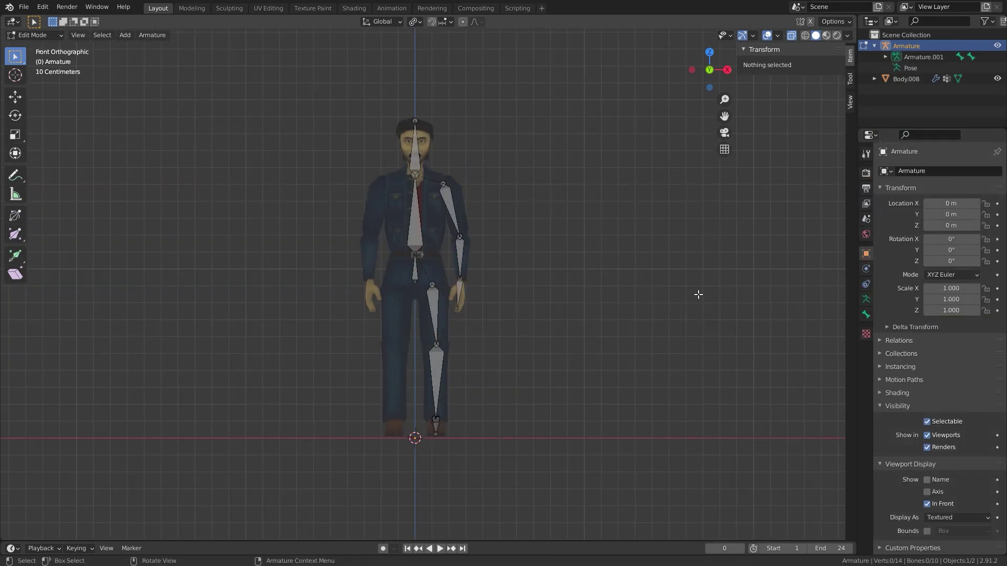
In side view, add a new bone in front of the knee and swing its tail down.
key("KP_3")
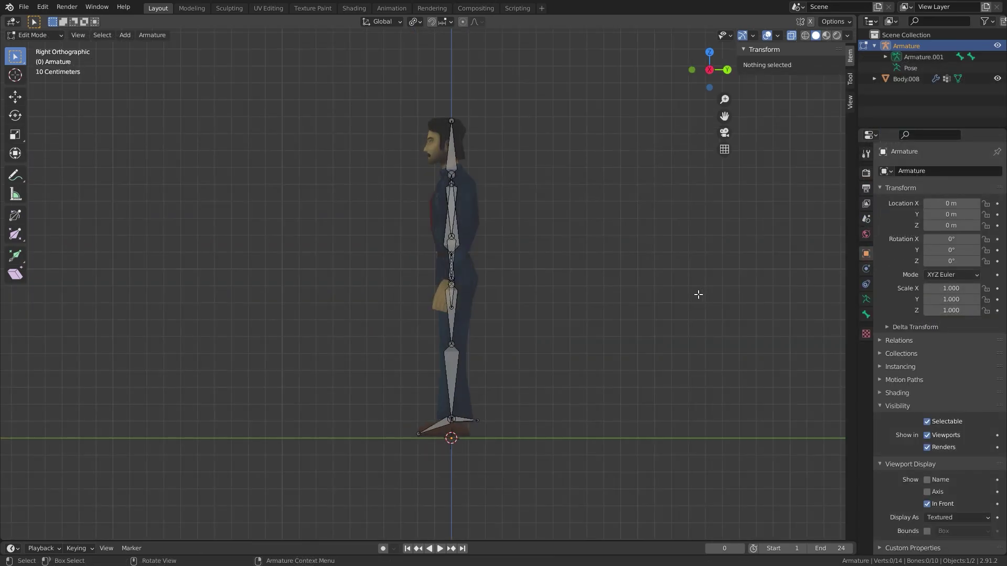
scroll(455, 321, "up", 1)
left_click(125, 35)
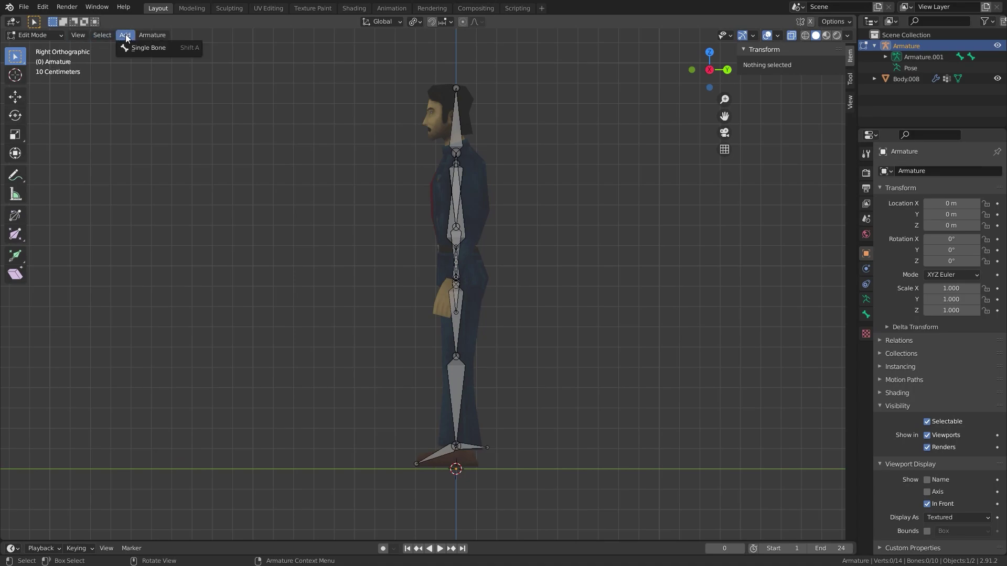
left_click(181, 51)
left_click(461, 443)
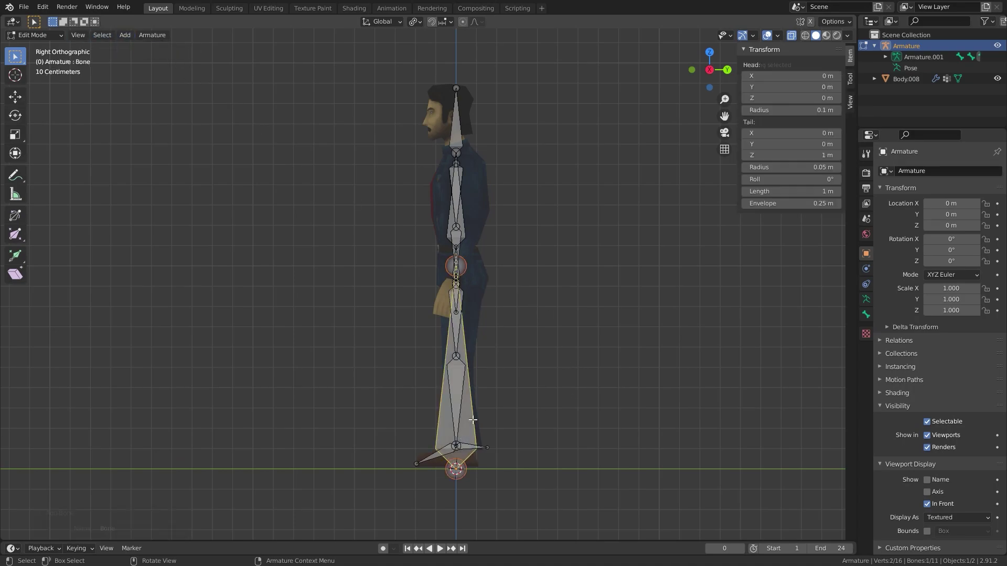
key("g")
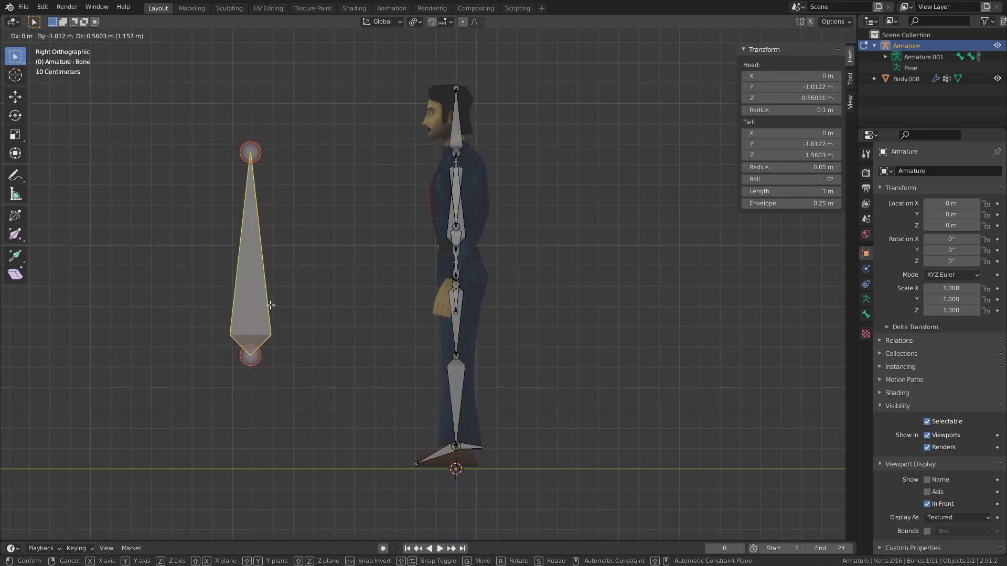
left_click(270, 303)
left_click_drag(315, 222, 205, 120)
key("g")
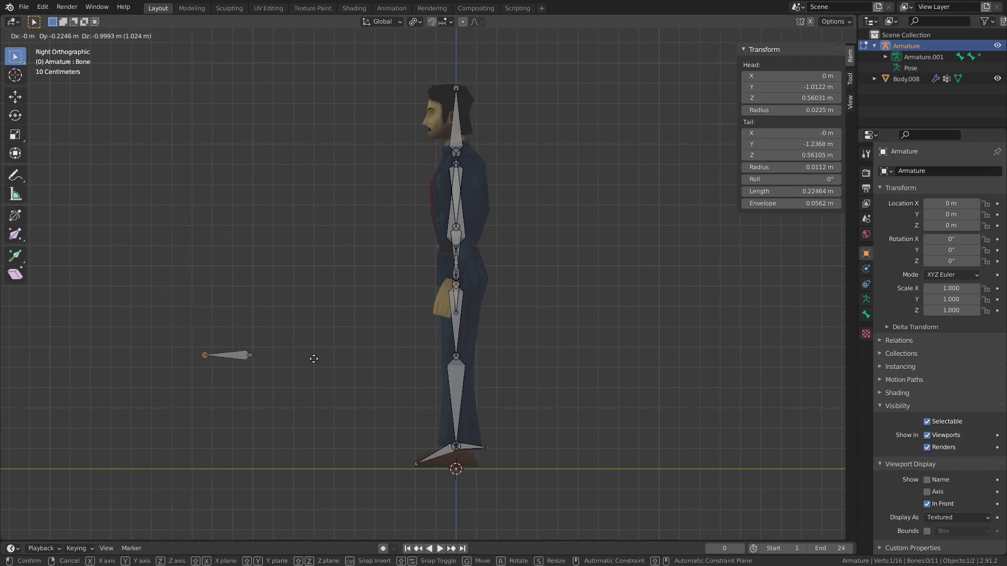
left_click(313, 356)
left_click(485, 345)
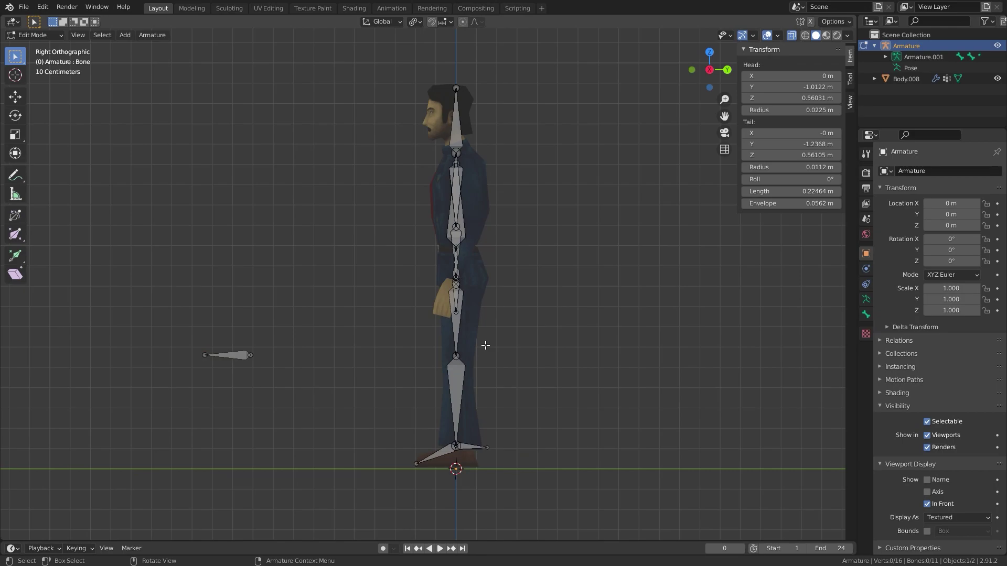
In front view, move the pole target sideways so it lines up with the left leg.
key("KP_1")
left_click(412, 356)
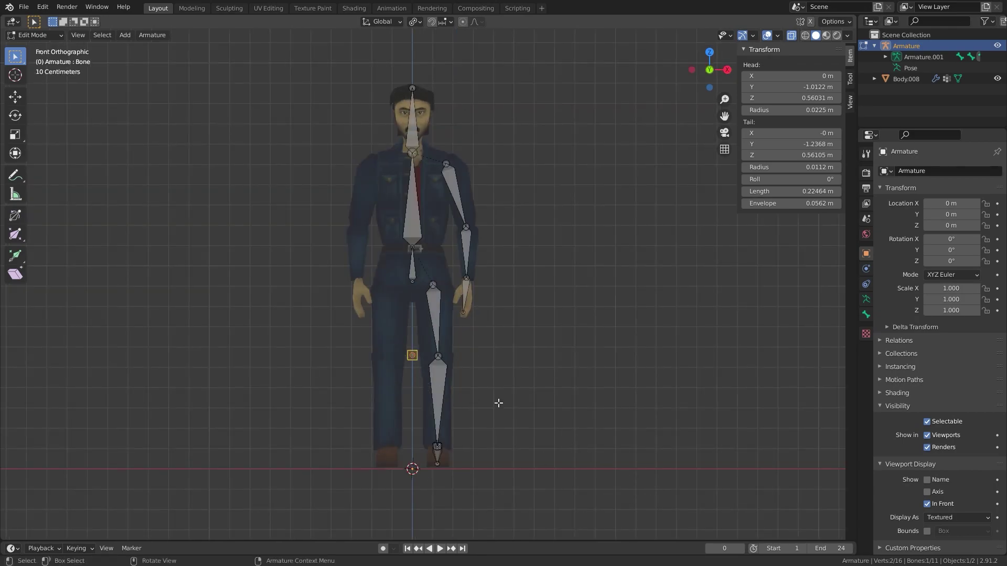
key("g")
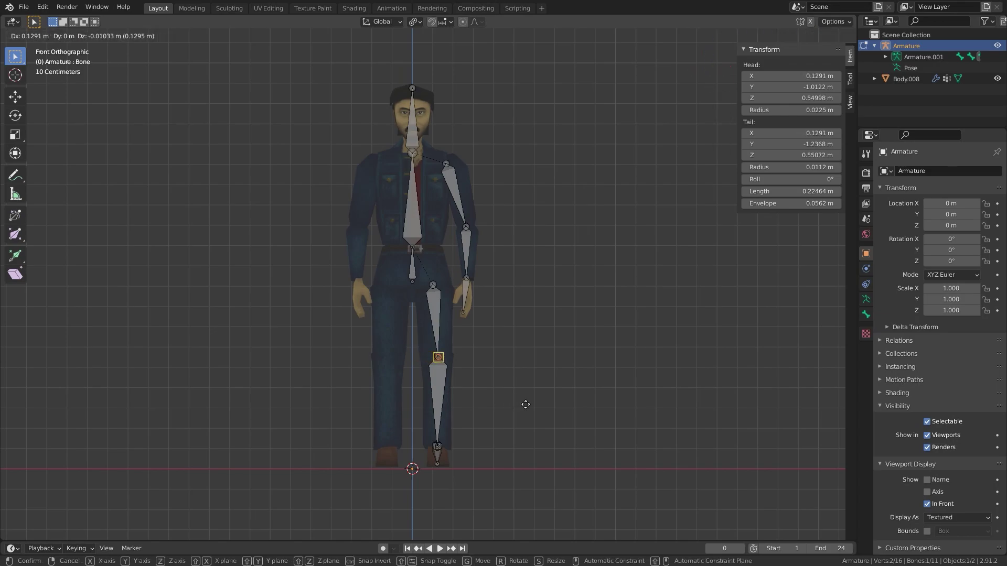
left_click(526, 402)
left_click(577, 339)
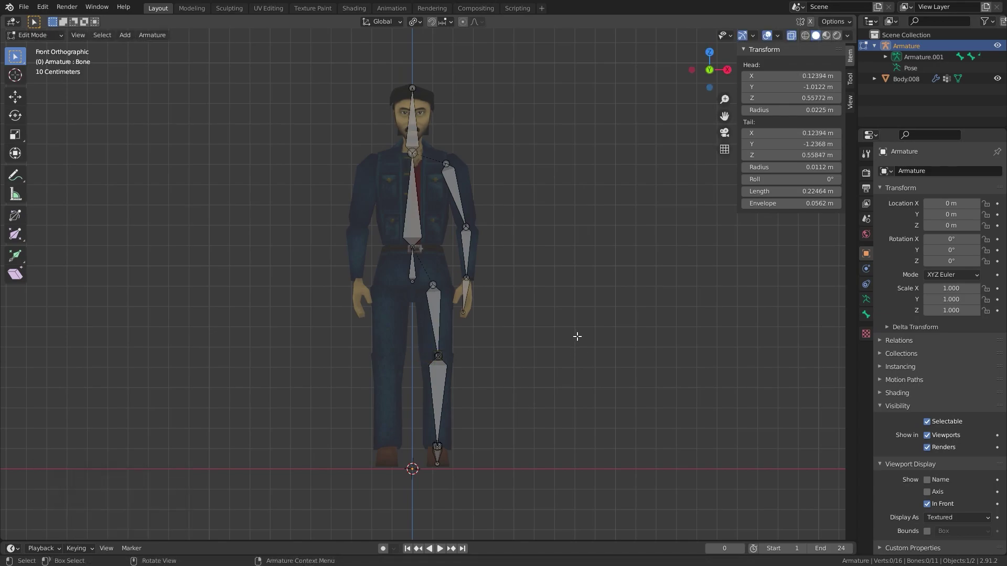
In side view, give the left elbow a slight bend by moving LowerArm.L and the wrist joint.
key("KP_3")
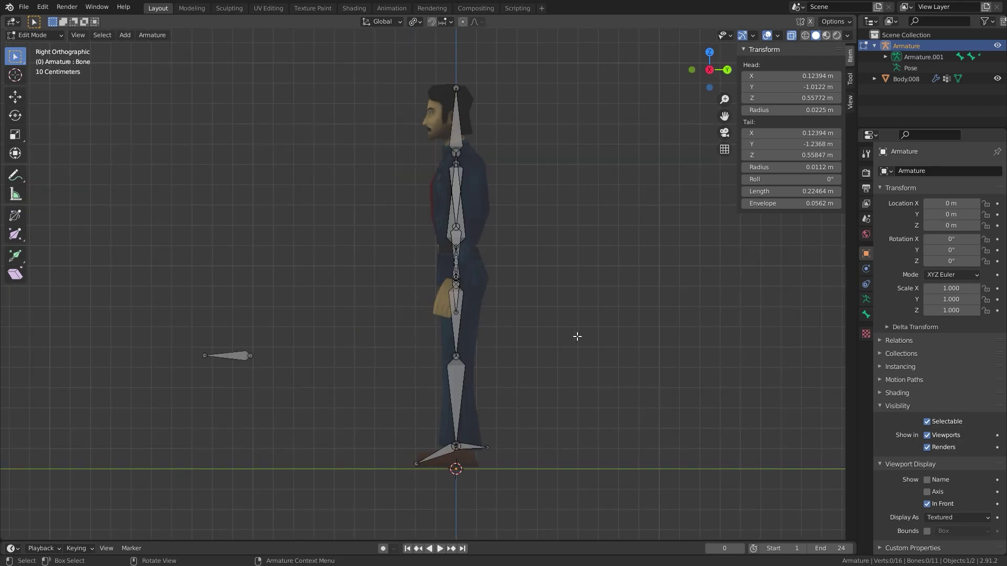
scroll(438, 302, "up", 5)
scroll(446, 302, "up", 4, "shift")
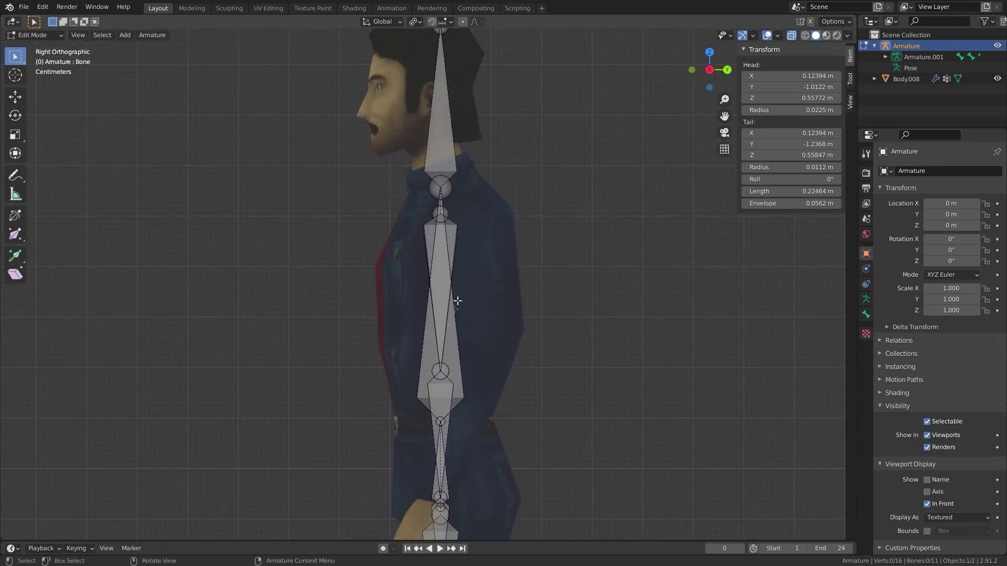
left_click(444, 374)
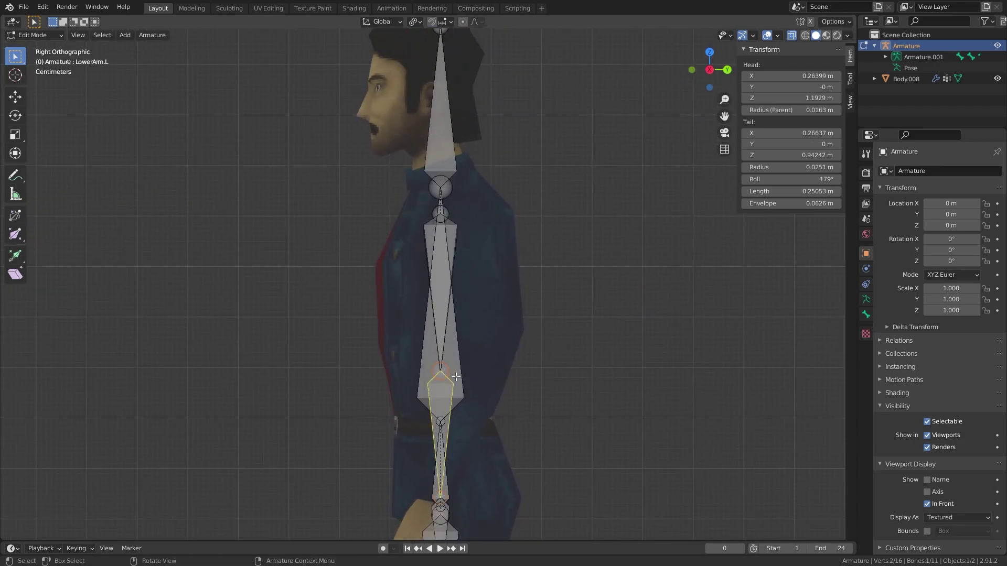
key("g")
left_click(499, 370)
middle_click_drag(515, 461, 514, 379, "shift")
left_click(484, 415)
key("g")
left_click(427, 423)
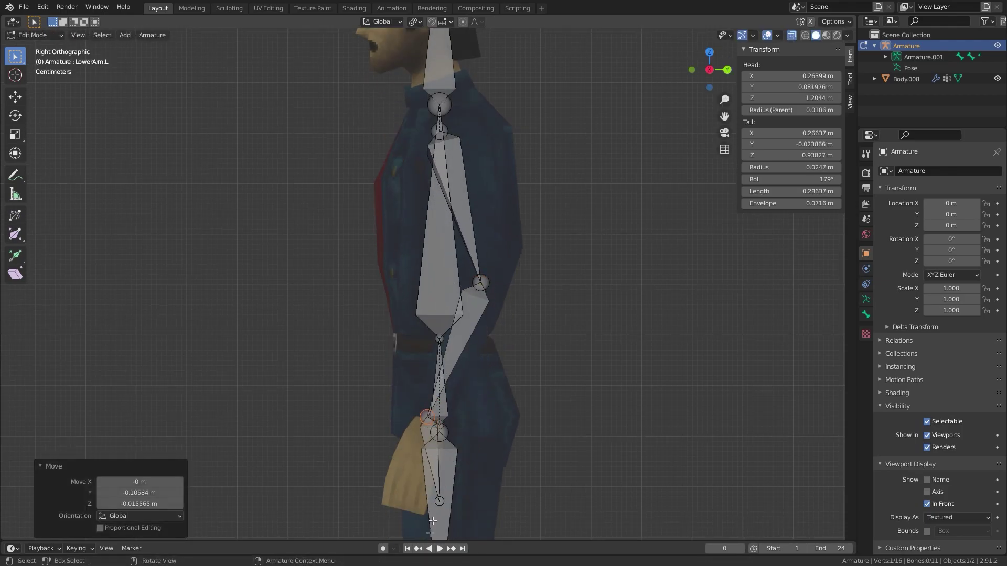
Move the UpperLeg.L knee joint forward to give the left leg a slight bend.
middle_click_drag(433, 520, 433, 217, "shift")
left_click(431, 309)
key("g")
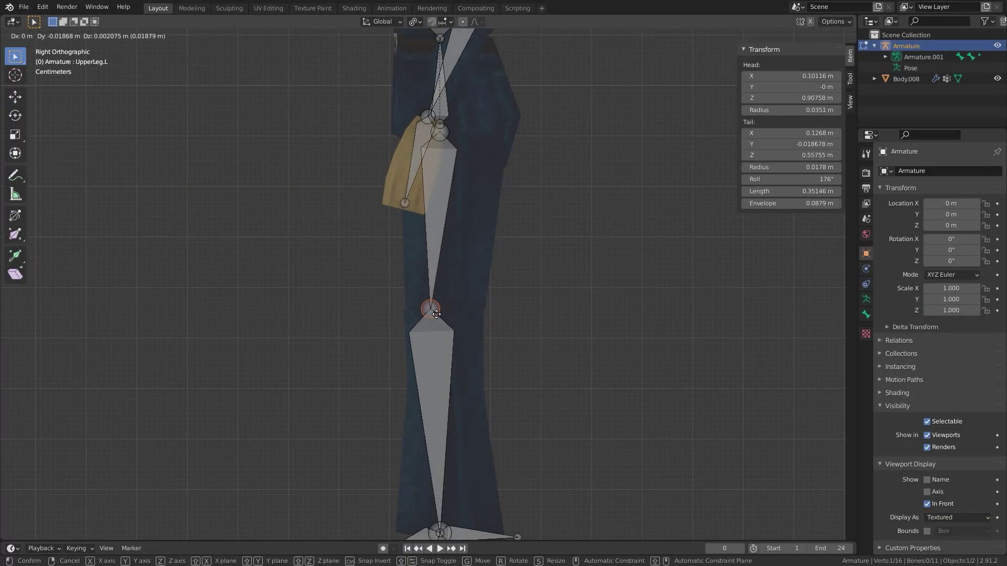
left_click(433, 312)
scroll(422, 303, "down", 2)
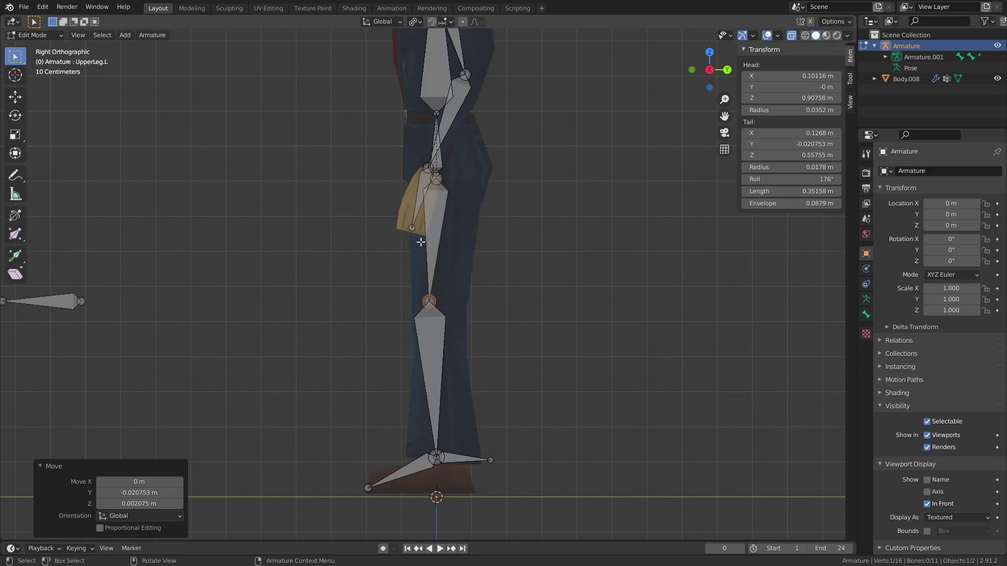
scroll(449, 437, "down", 5)
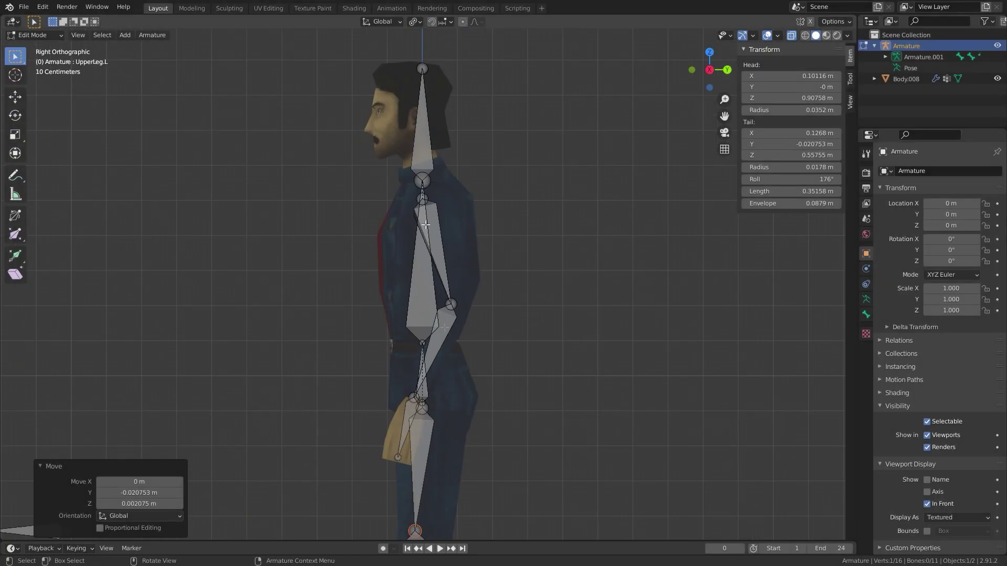
Check the front view, then reposition the hip joint from the side.
key("KP_1")
key("KP_3")
left_click(466, 320)
key("g")
left_click(525, 362)
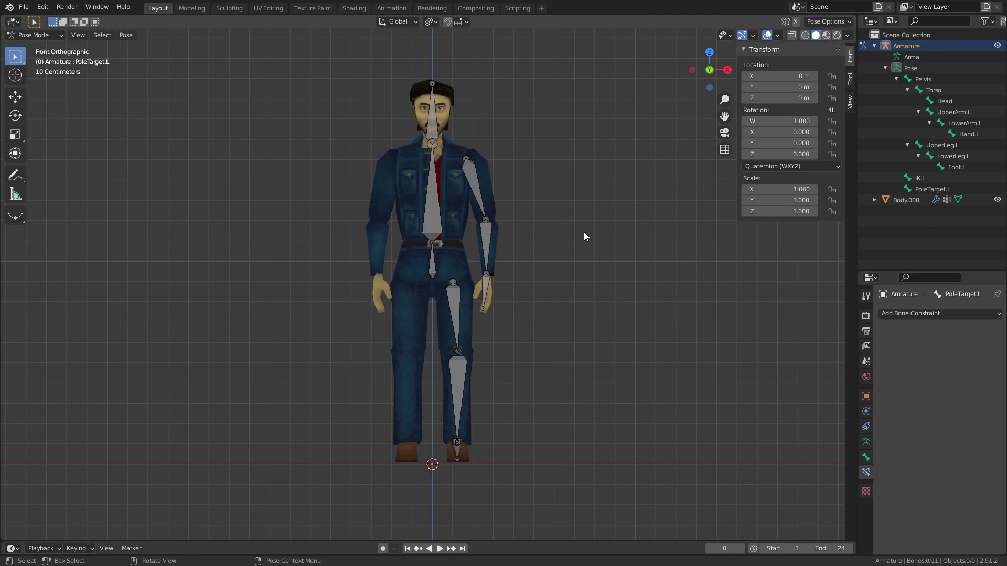
left_click(430, 269)
left_click(433, 223)
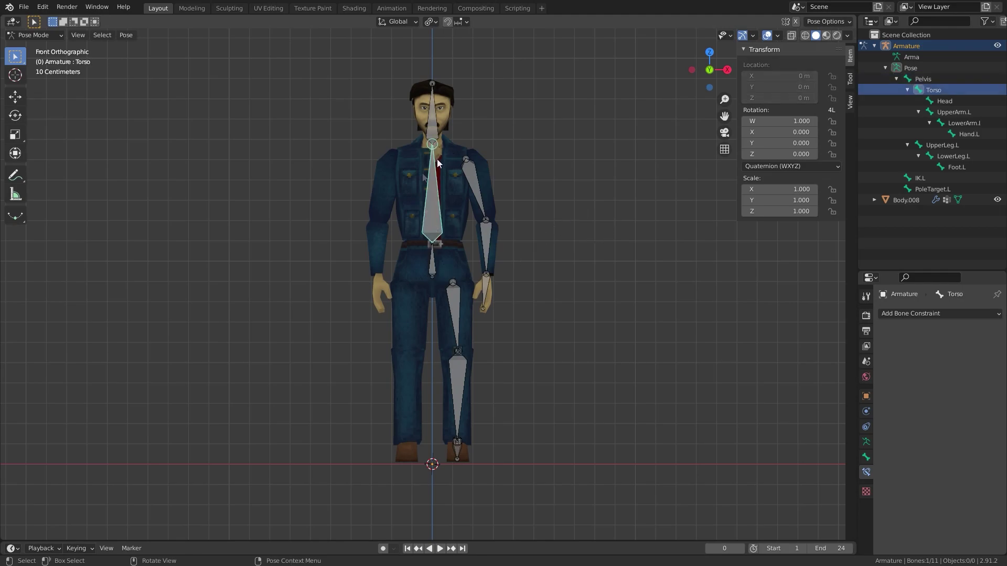
left_click(431, 118)
left_click(474, 190)
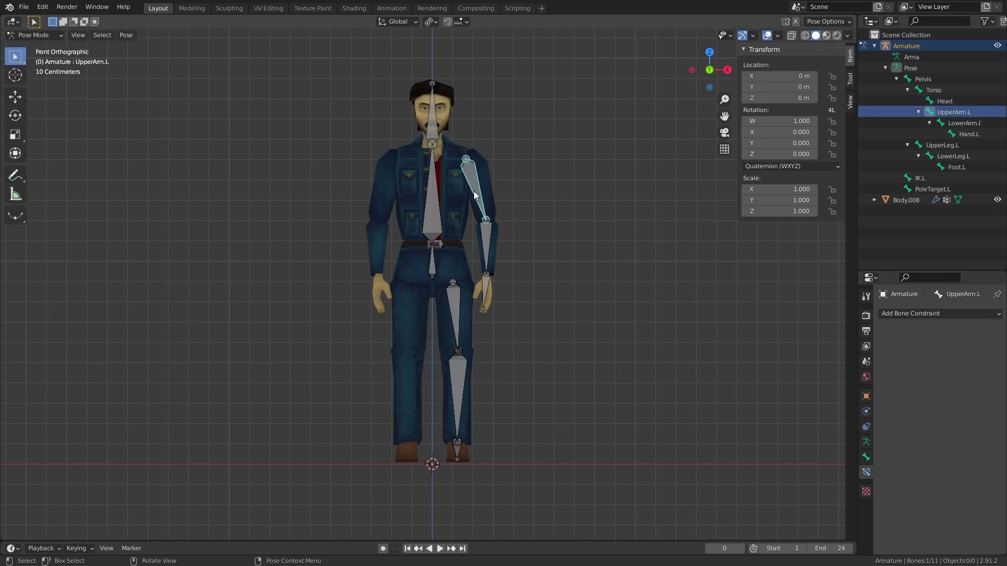
left_click(486, 240)
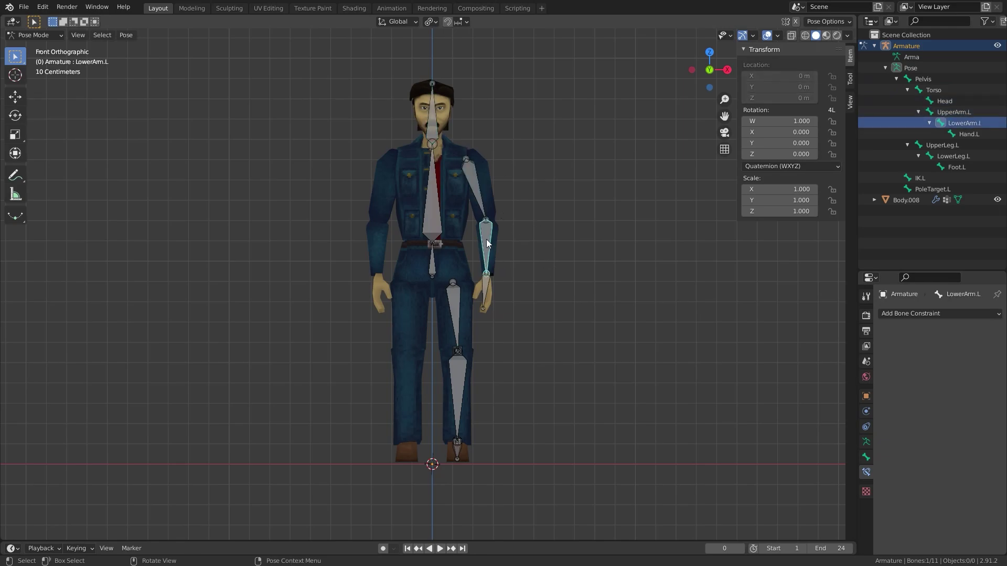
left_click(485, 288)
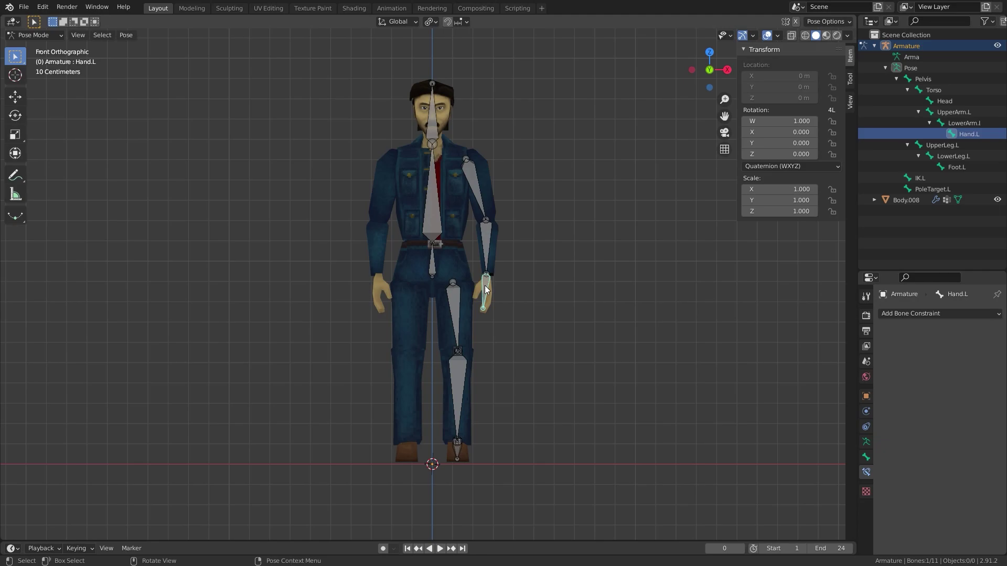
left_click(455, 322)
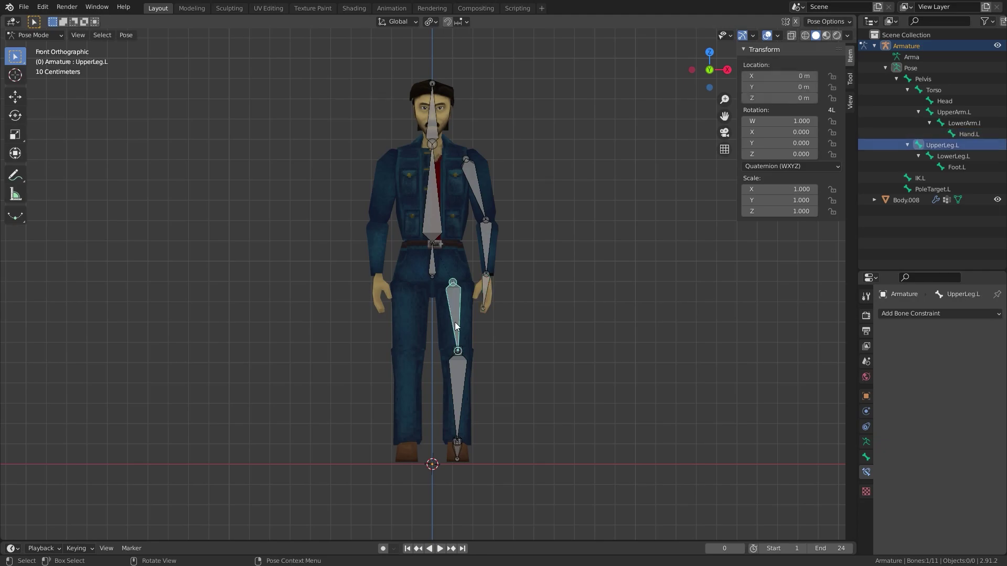
left_click(456, 375)
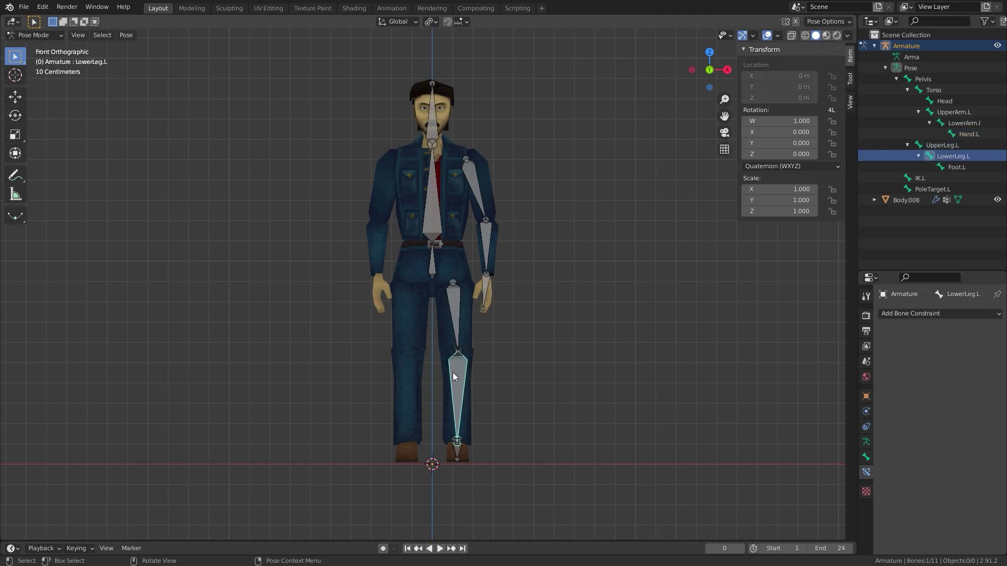
left_click(459, 449)
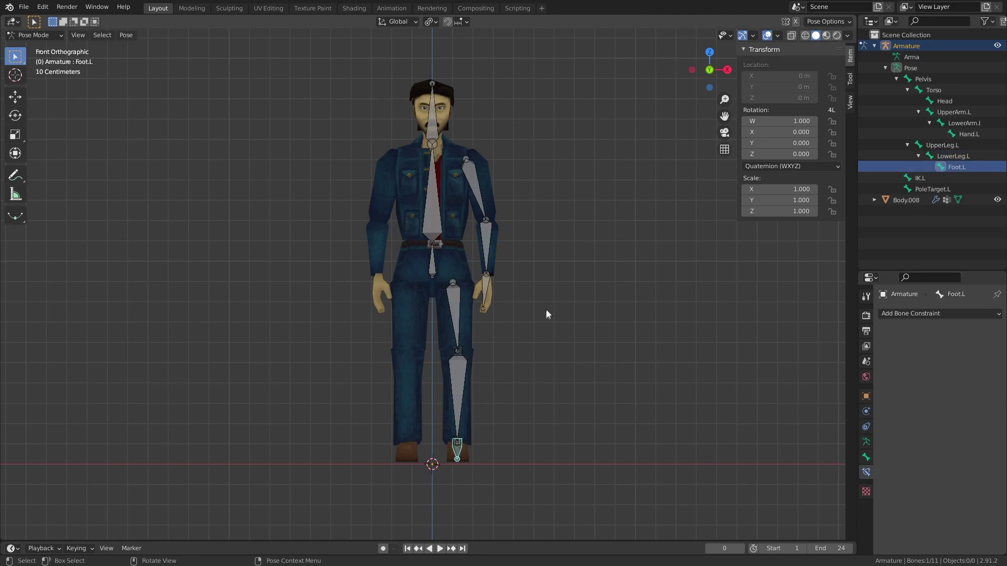
middle_click_drag(555, 282, 498, 370)
left_click(491, 455)
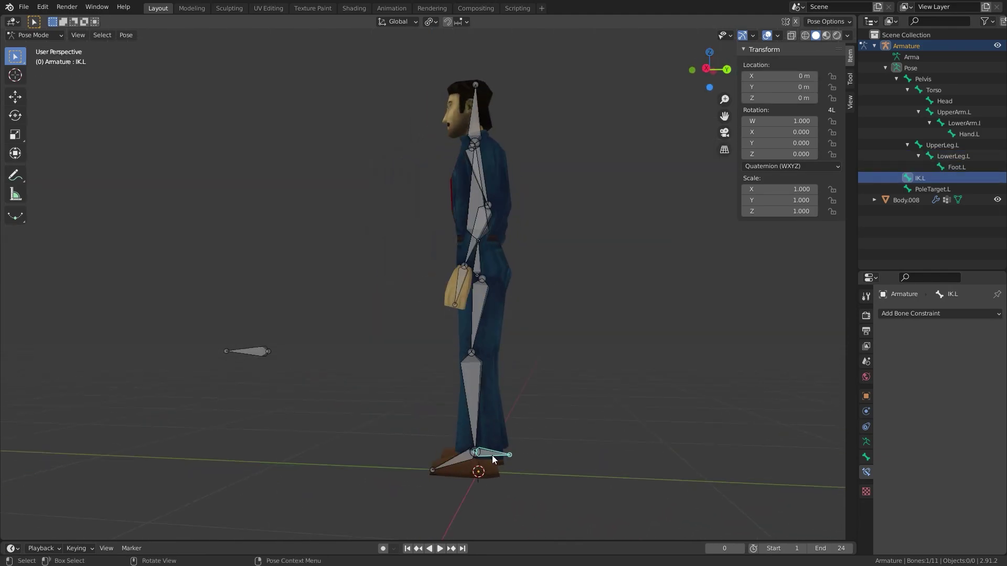
left_click_drag(307, 394, 223, 339)
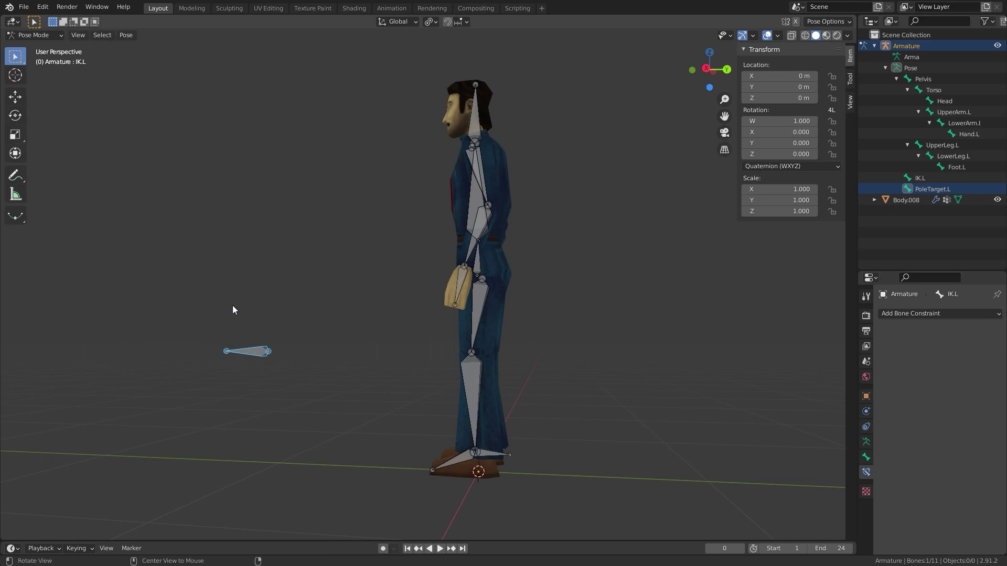
key("KP_1")
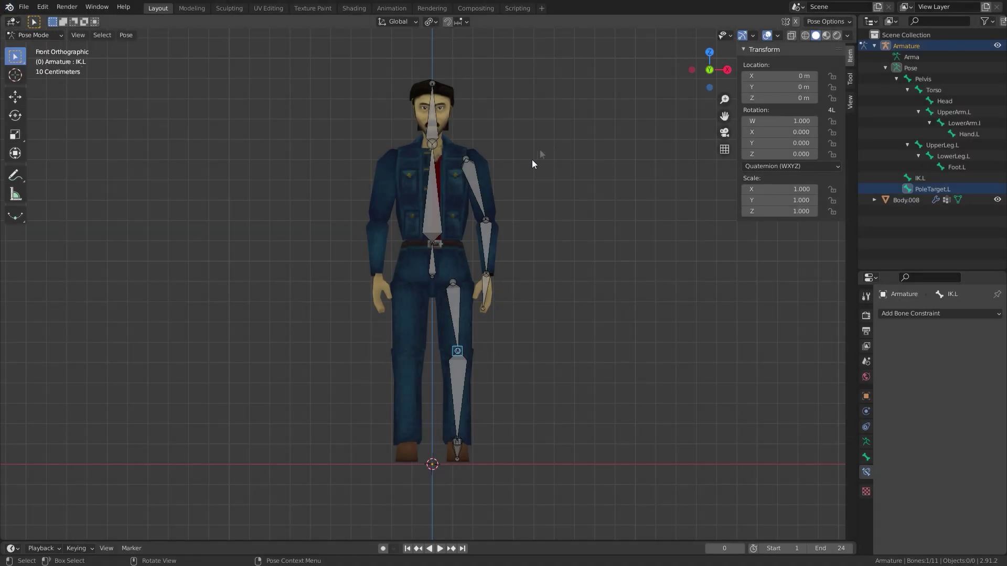
Test-rotate the Torso, UpperArm.L, LowerArm.L and Hand.L bones, cancelling each rotation.
left_click(433, 267)
left_click(438, 236)
key("r")
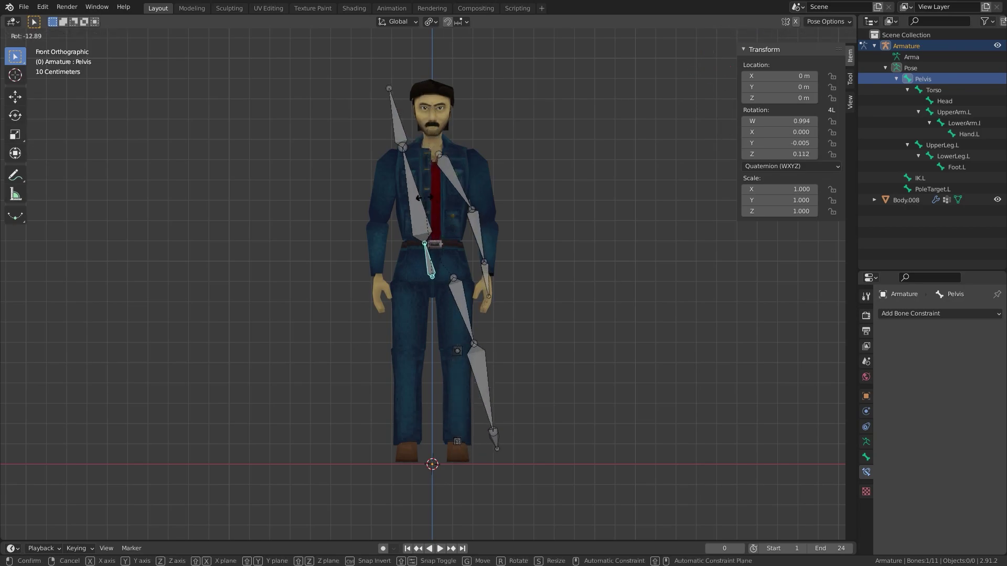
key("Escape")
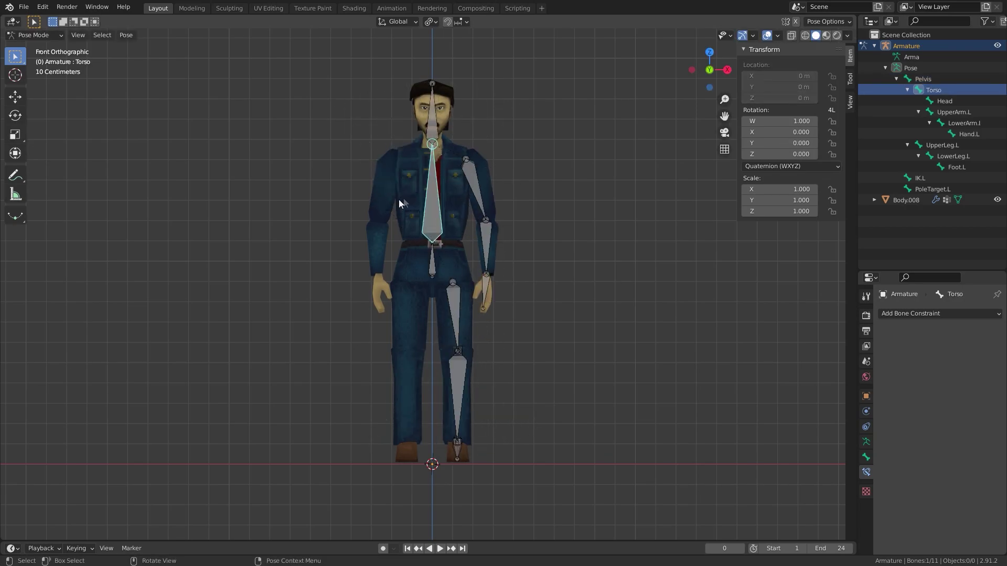
left_click(477, 193)
key("r")
key("Escape")
left_click(487, 245)
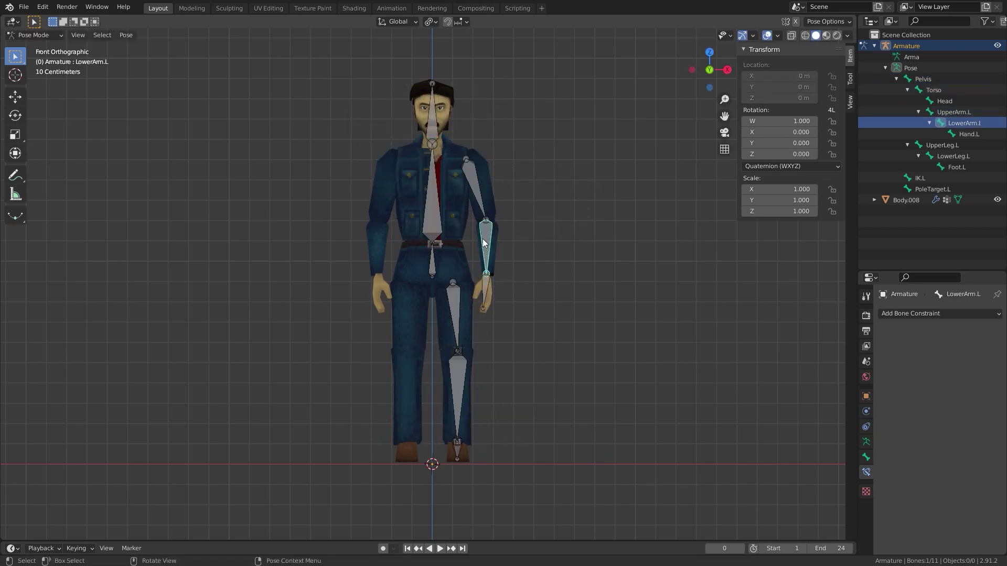
key("r")
key("Escape")
left_click(480, 294)
key("r")
key("Escape")
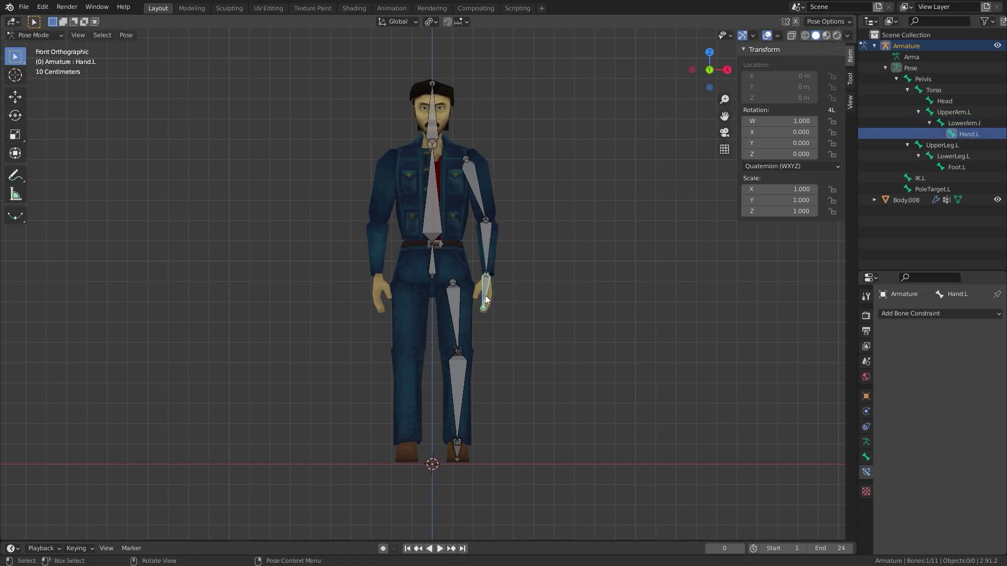
Test-rotate the Head, UpperLeg.L and LowerLeg.L bones, cancelling each rotation.
left_click(434, 119)
key("r")
key("Escape")
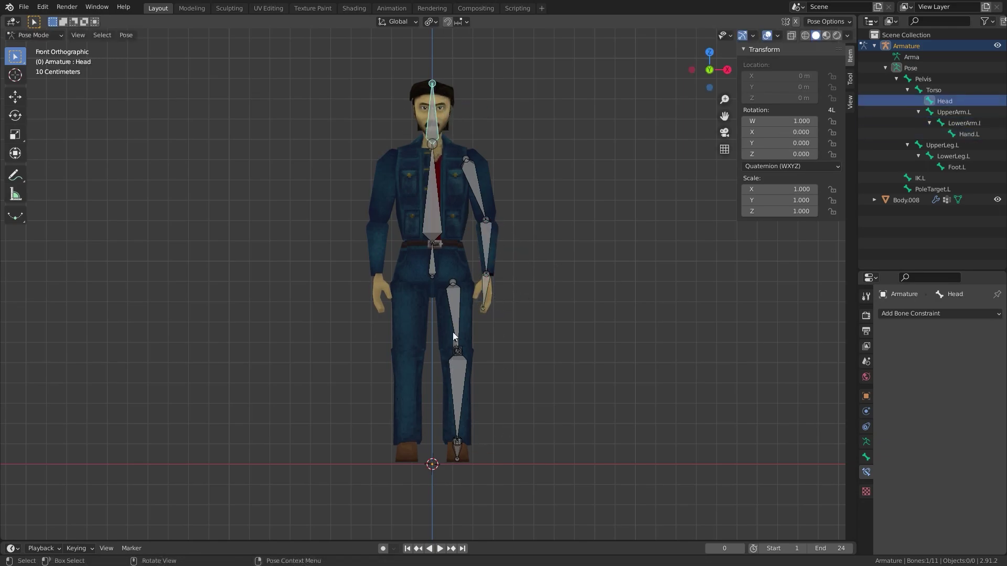
left_click(455, 311)
key("r")
key("Escape")
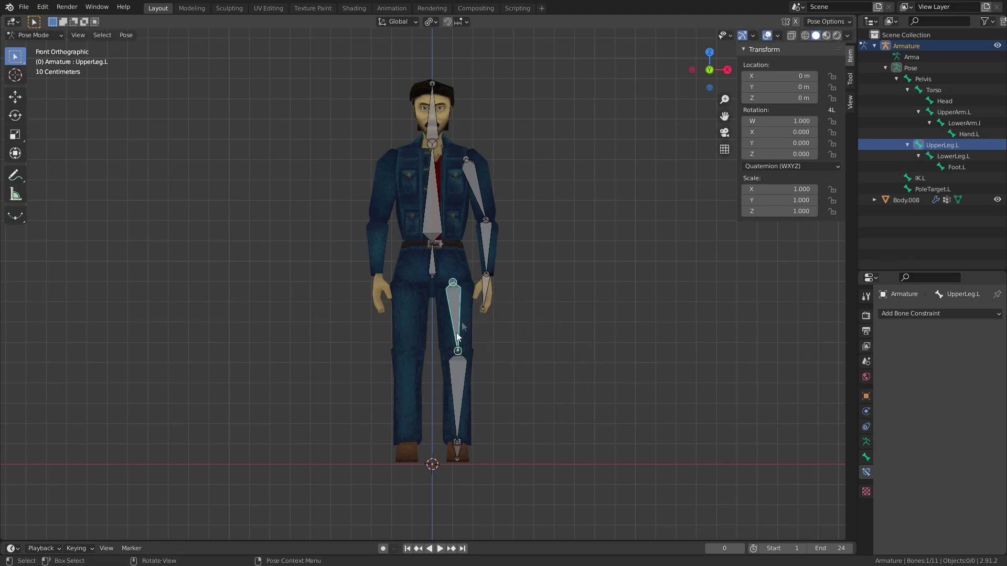
left_click(462, 397)
key("r")
key("Escape")
Select the Pelvis and test-move it with the whole skeleton, then cancel.
middle_click_drag(489, 405, 464, 285)
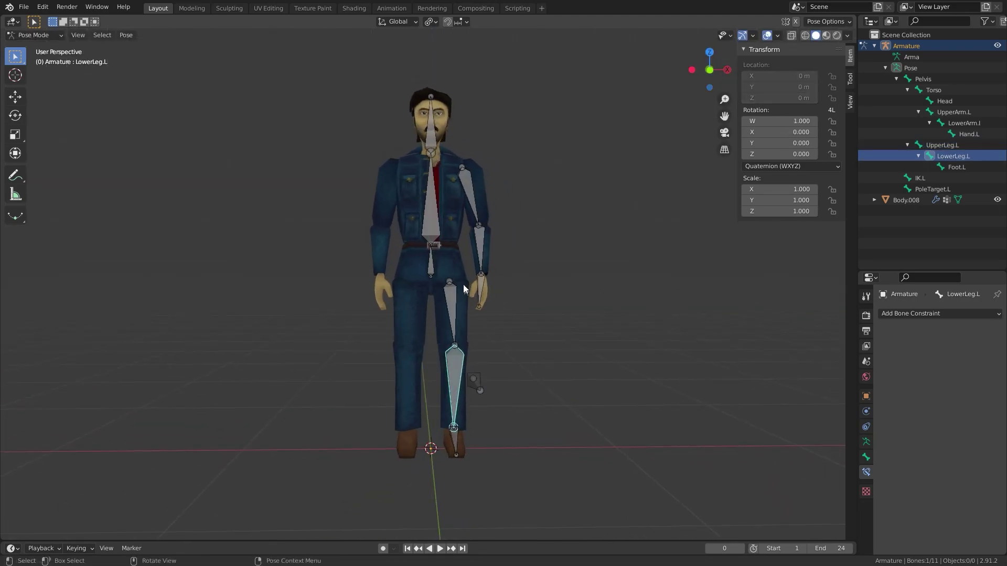
left_click(429, 267)
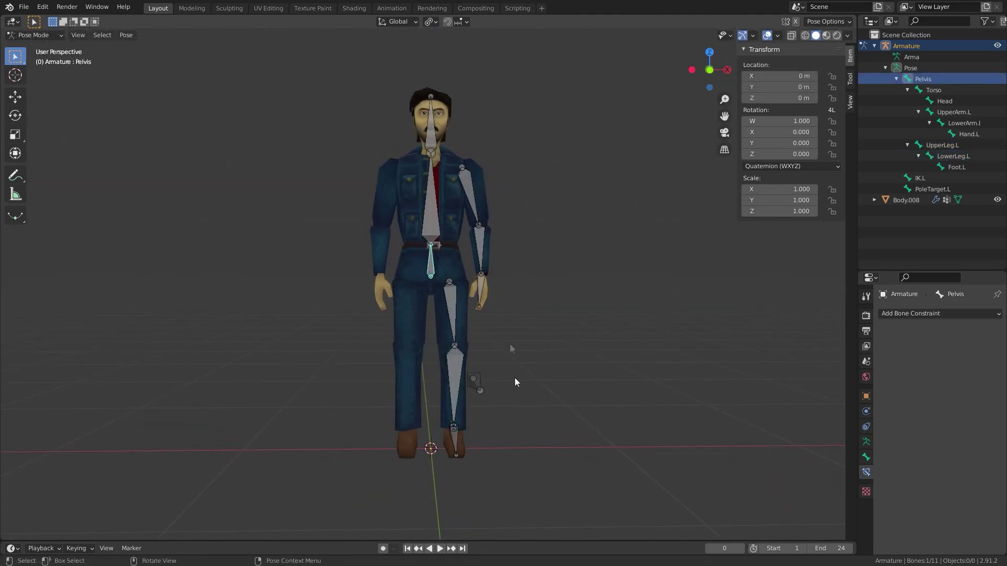
middle_click_drag(484, 430, 388, 420)
key("g")
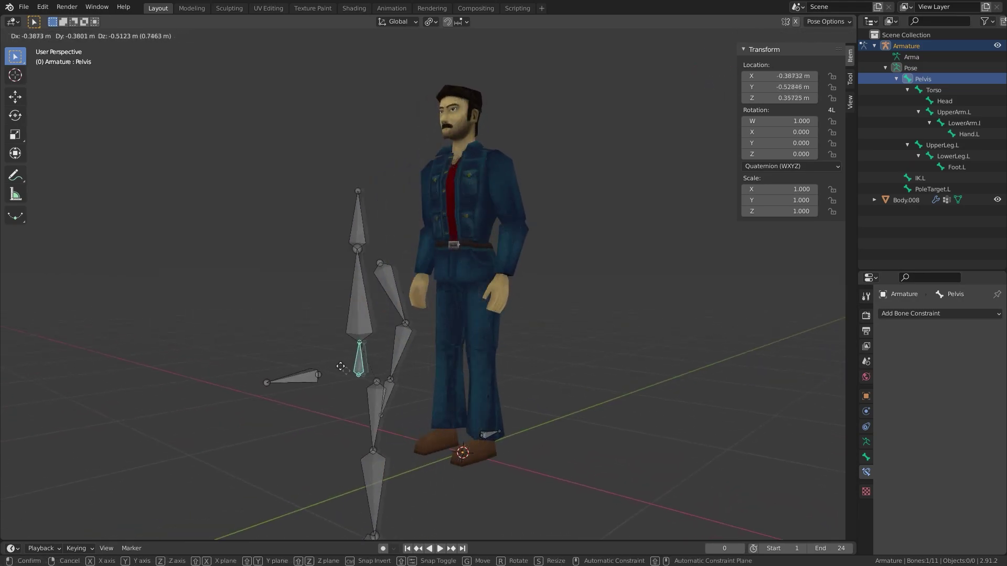
key("Escape")
Select LowerLeg.L and add an Inverse Kinematics bone constraint to it.
middle_click_drag(520, 359, 393, 370)
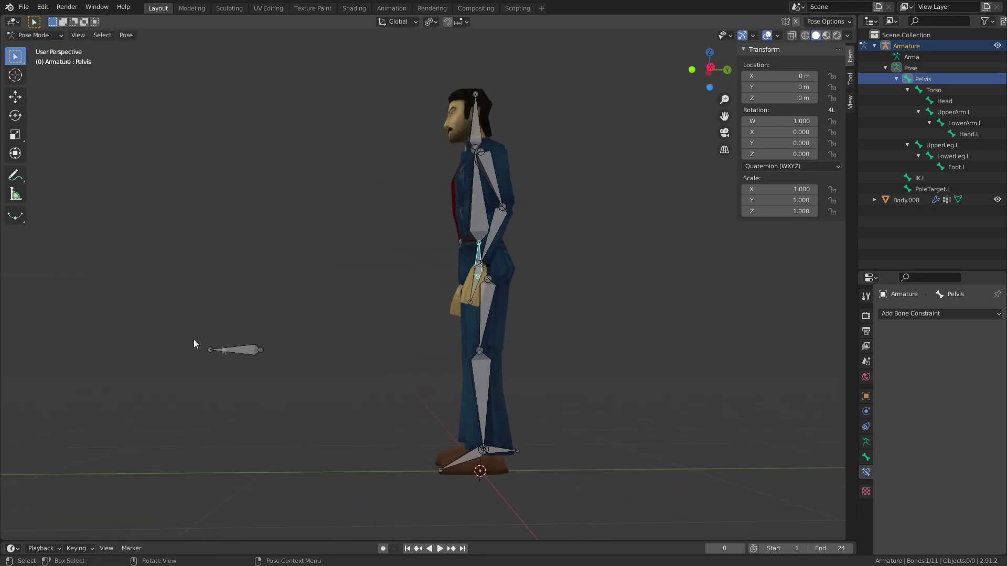
middle_click_drag(194, 344, 436, 320)
left_click(564, 380)
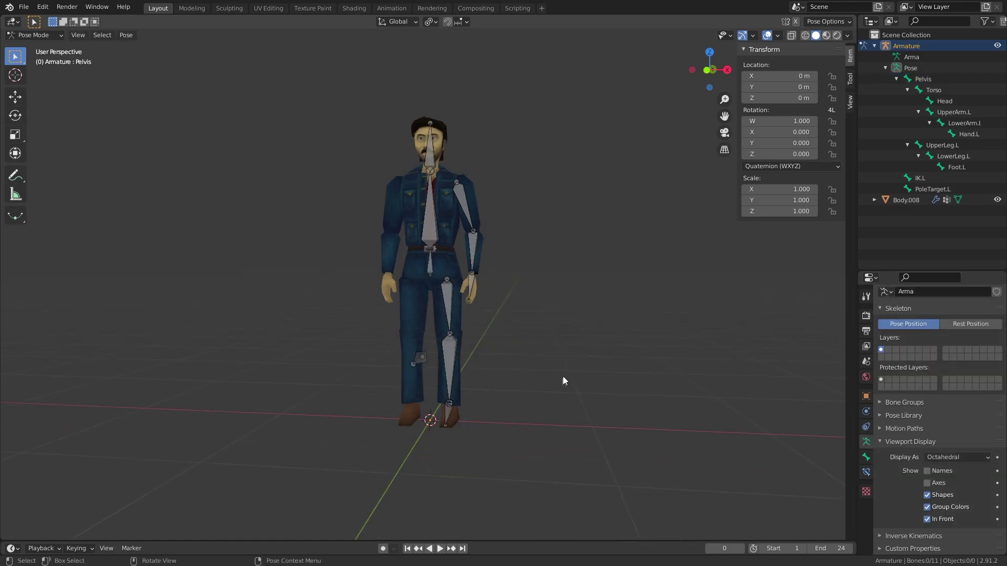
middle_click_drag(546, 287, 524, 288)
left_click(460, 359)
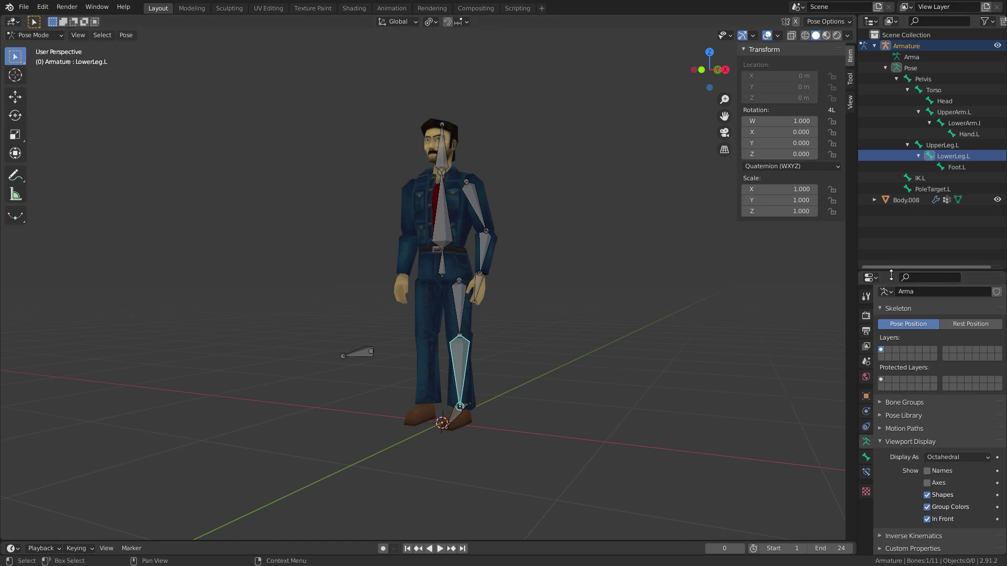
left_click_drag(891, 275, 891, 105)
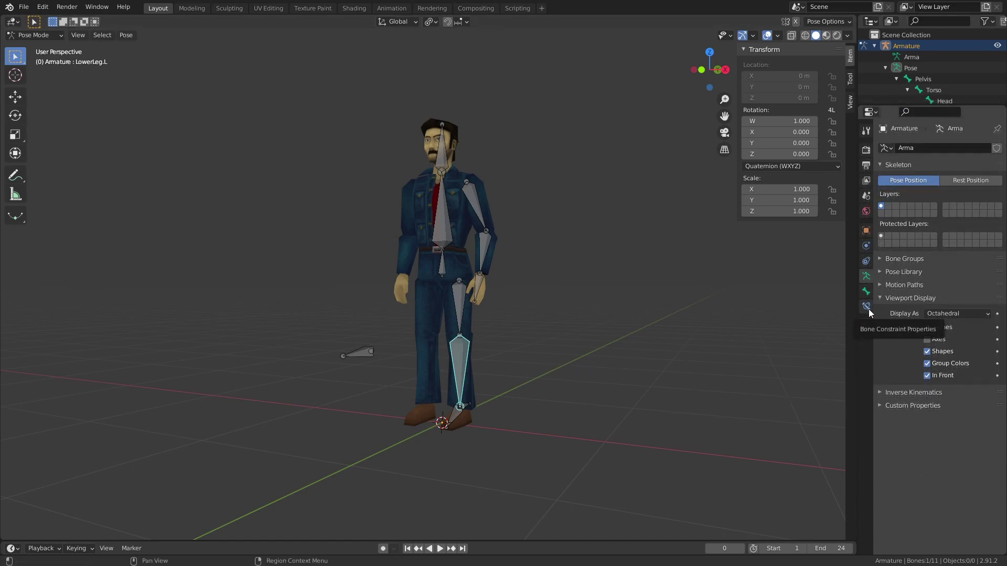
left_click(867, 310)
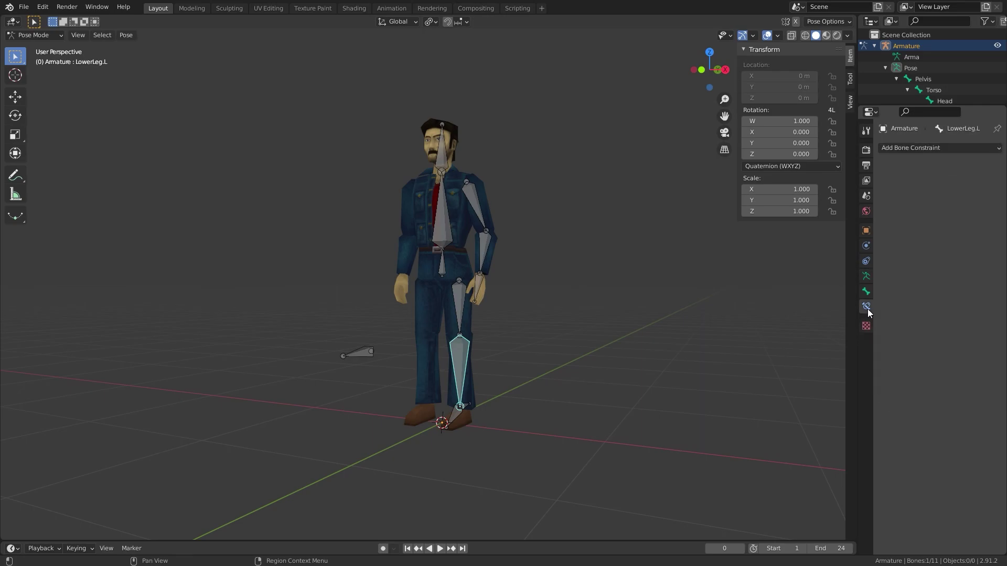
left_click(918, 148)
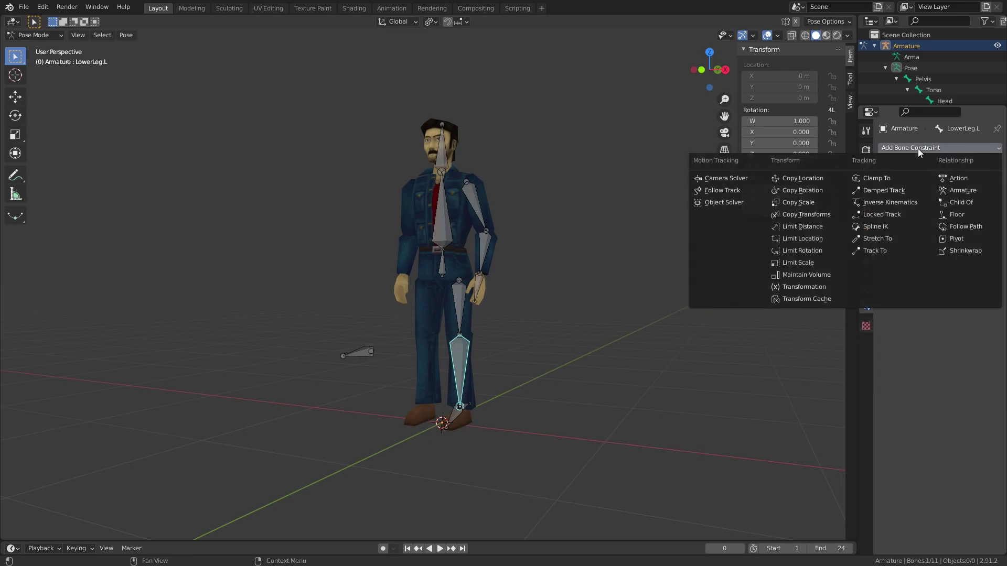
left_click(893, 203)
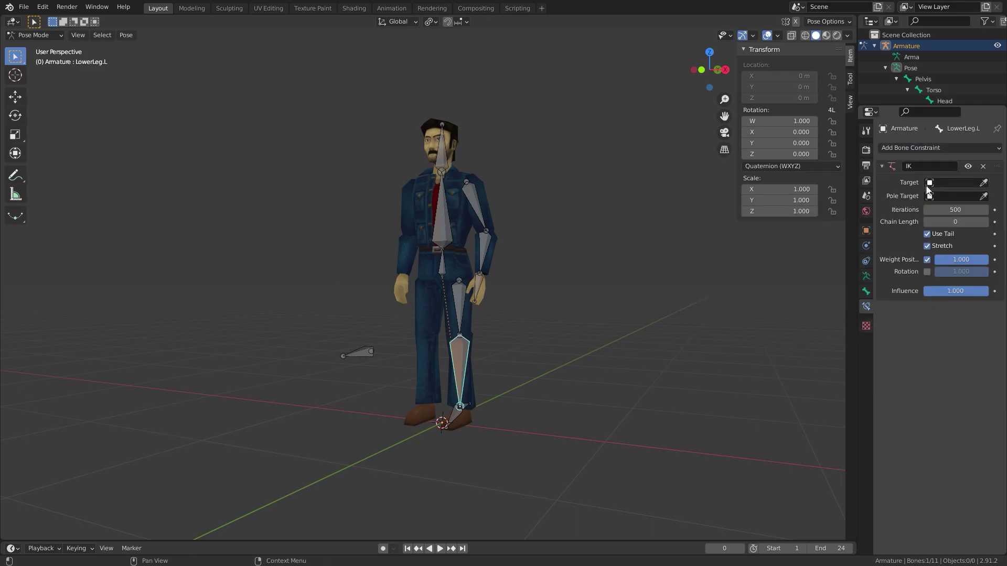
Set the IK target to Armature bone IK.L and the pole target to PoleTarget.L.
left_click(944, 184)
left_click(912, 194)
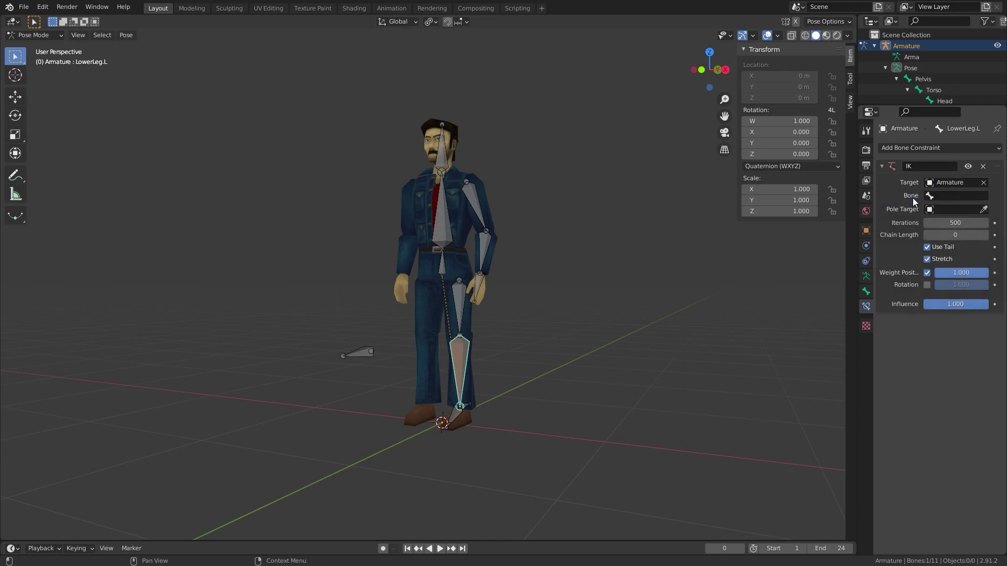
left_click(955, 197)
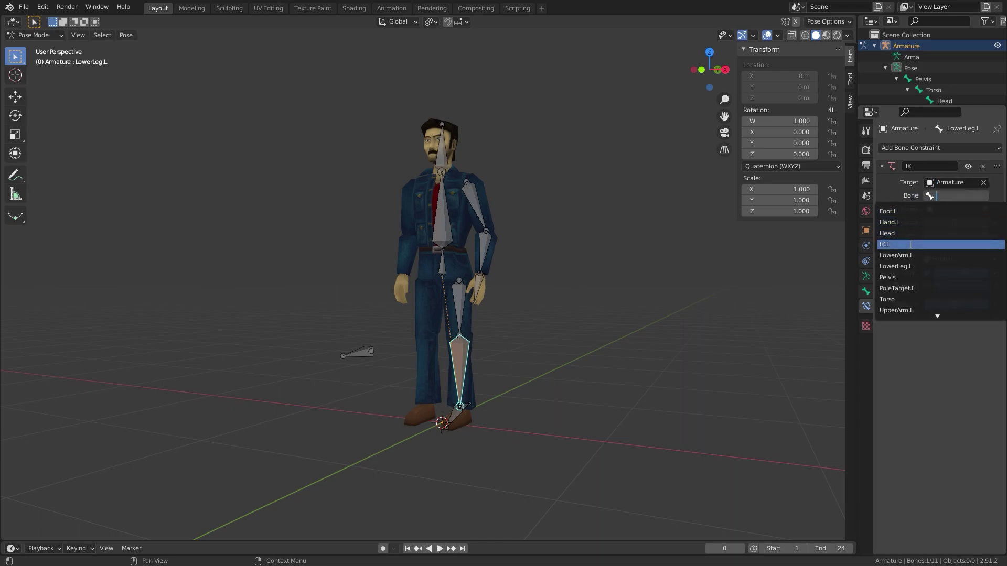
left_click(909, 245)
middle_click_drag(603, 367, 694, 322)
left_click(953, 209)
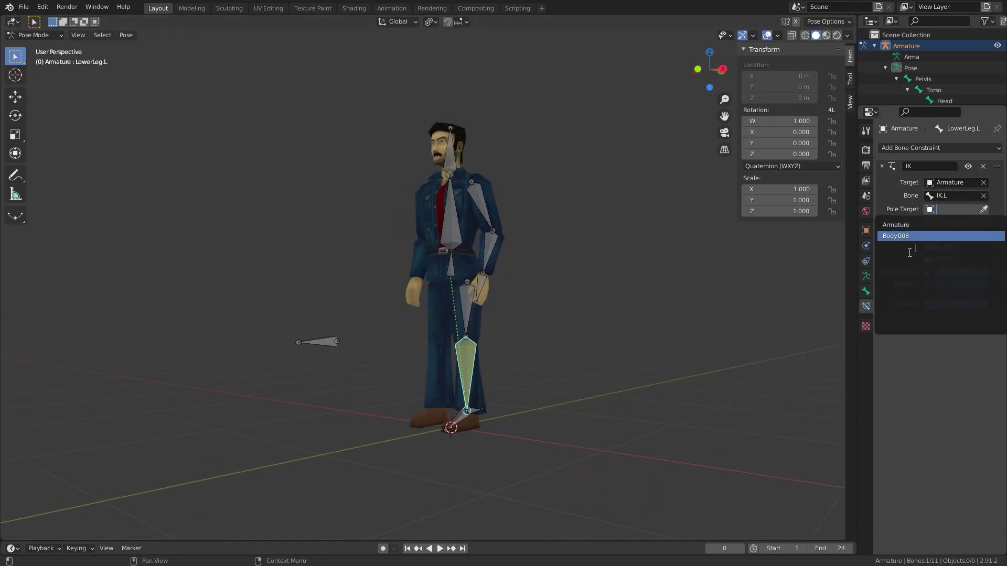
left_click(897, 224)
left_click(950, 222)
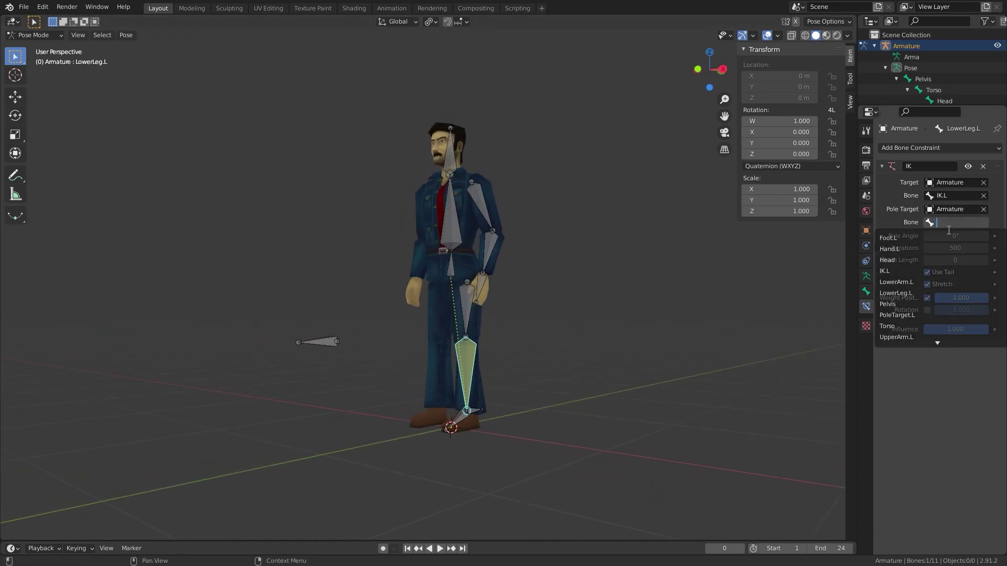
left_click(918, 316)
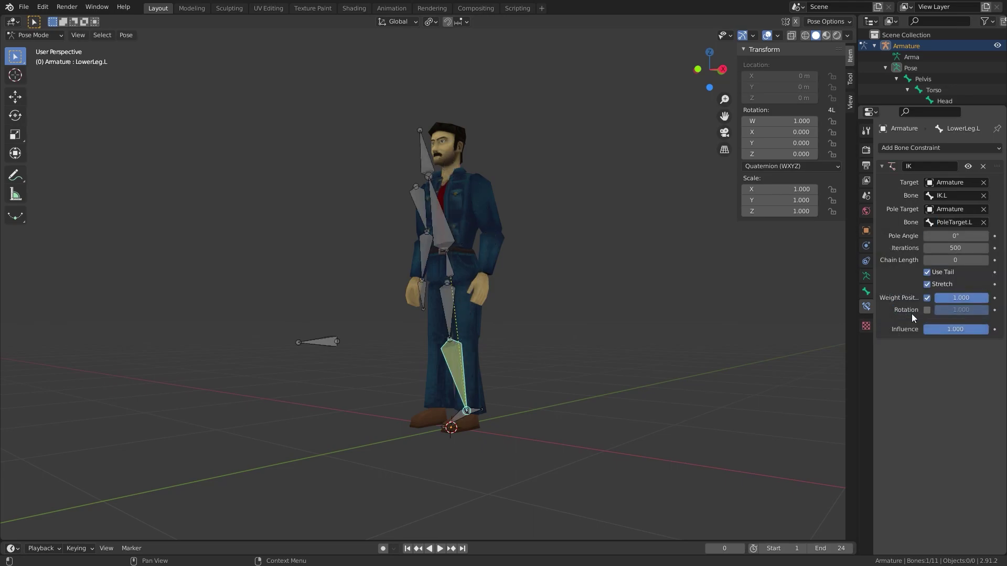
Adjust the pole angle to about 88° so the knee faces forward, and set chain length 2.
middle_click_drag(718, 299, 722, 294)
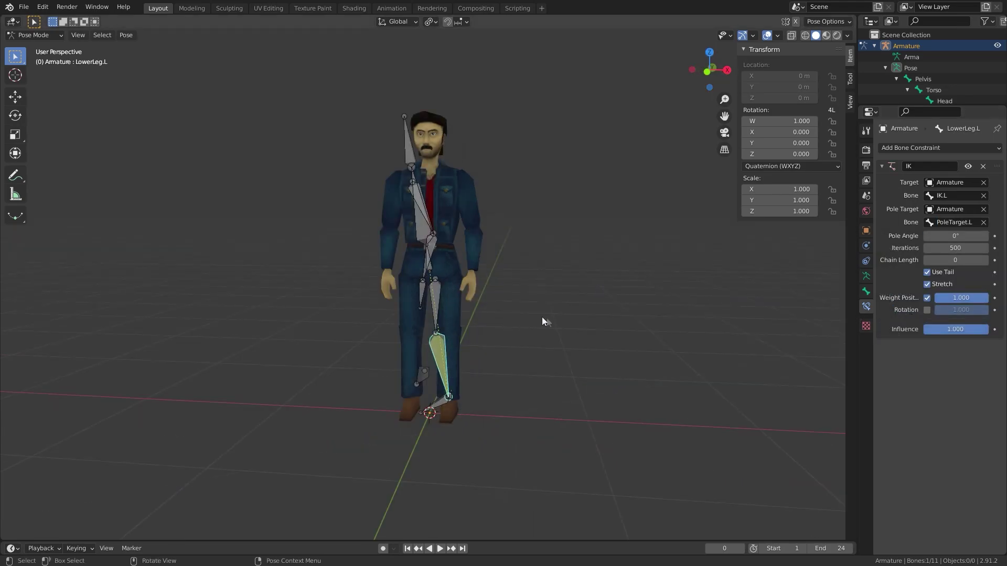
middle_click_drag(454, 261, 426, 258)
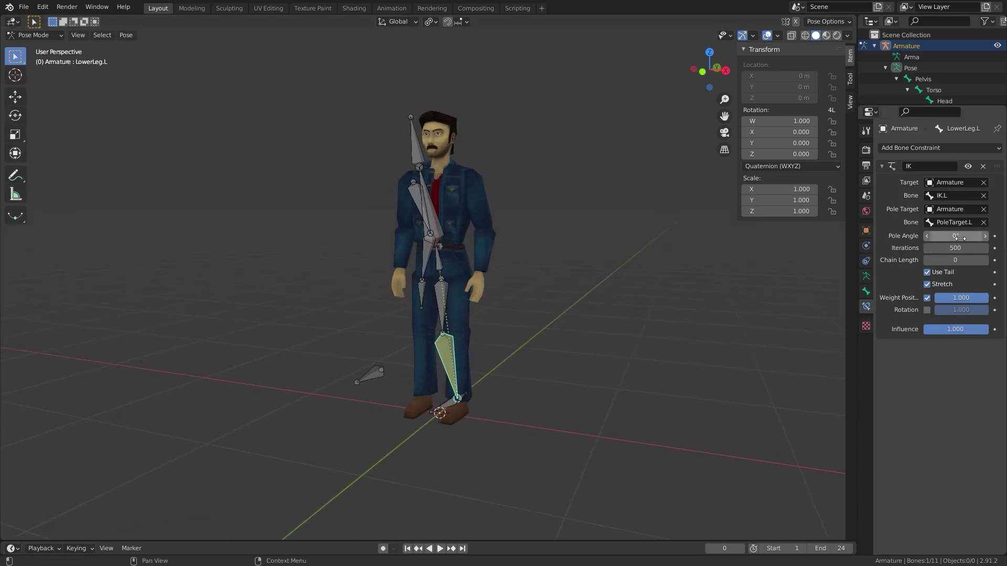
left_click_drag(960, 238, 996, 238)
middle_click_drag(451, 236, 435, 228)
left_click_drag(955, 236, 973, 236)
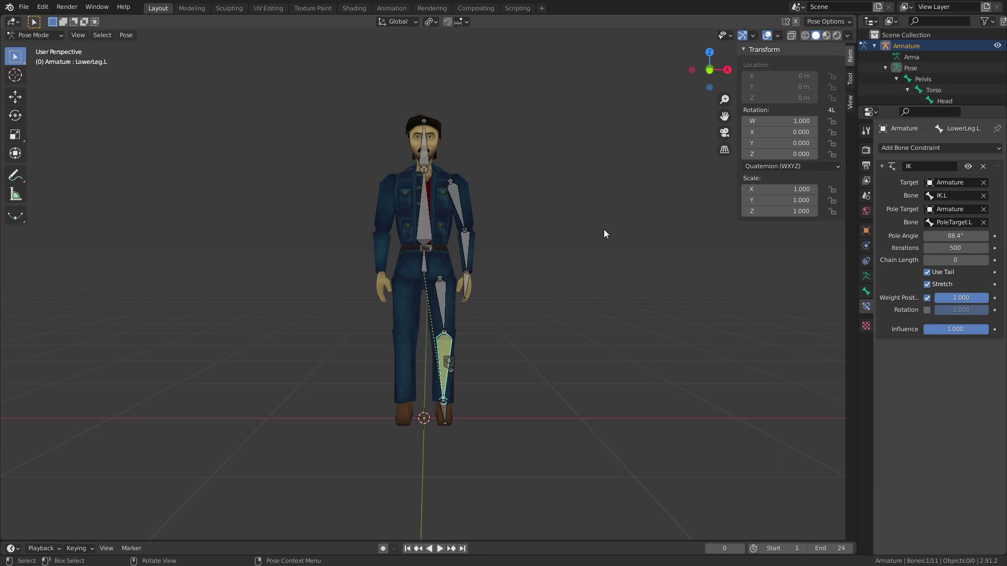
left_click(967, 261)
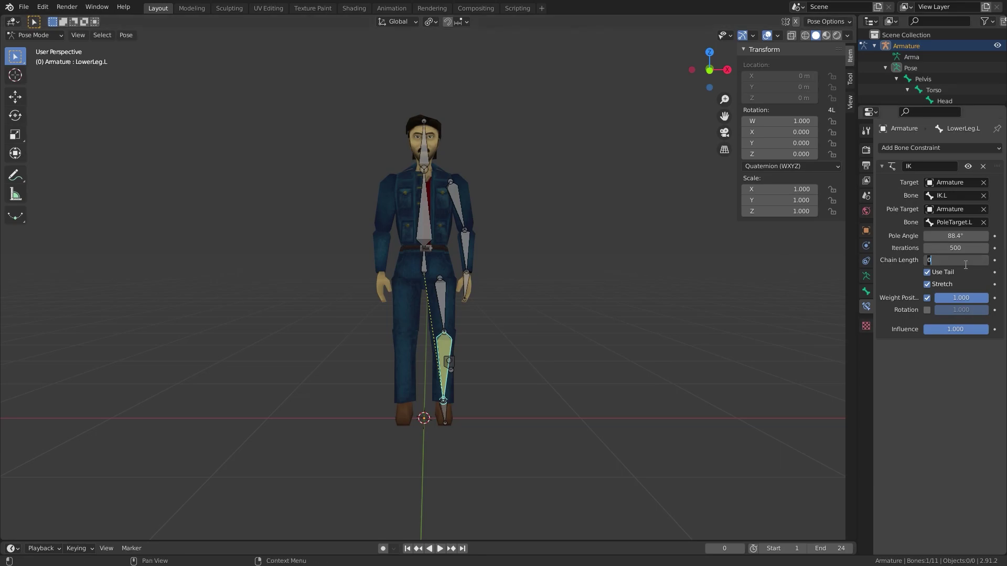
type("2")
key("Return")
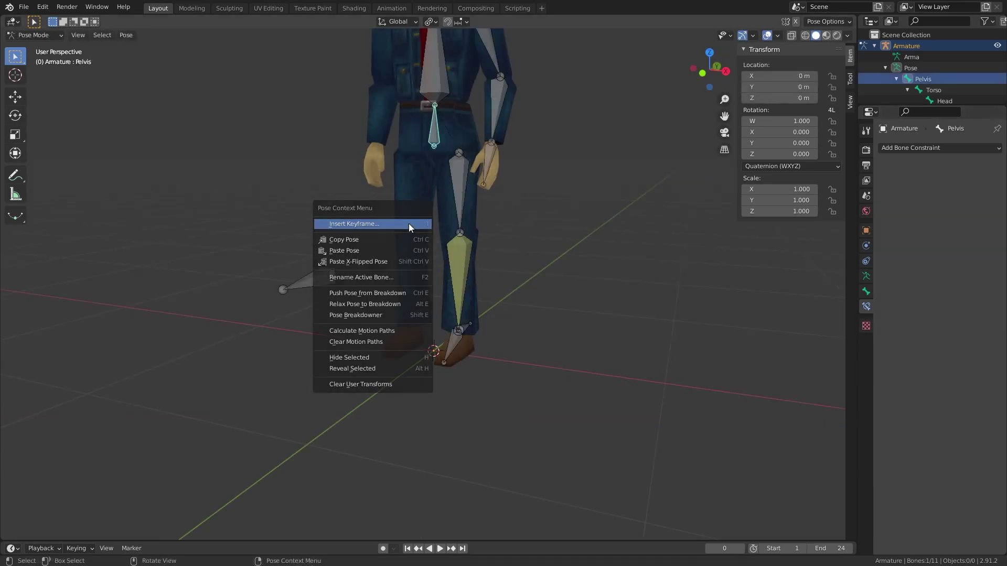
Test the leg IK by moving the pelvis, then add a Copy Rotation constraint to Foot.L.
middle_click_drag(408, 224, 536, 248)
key("g")
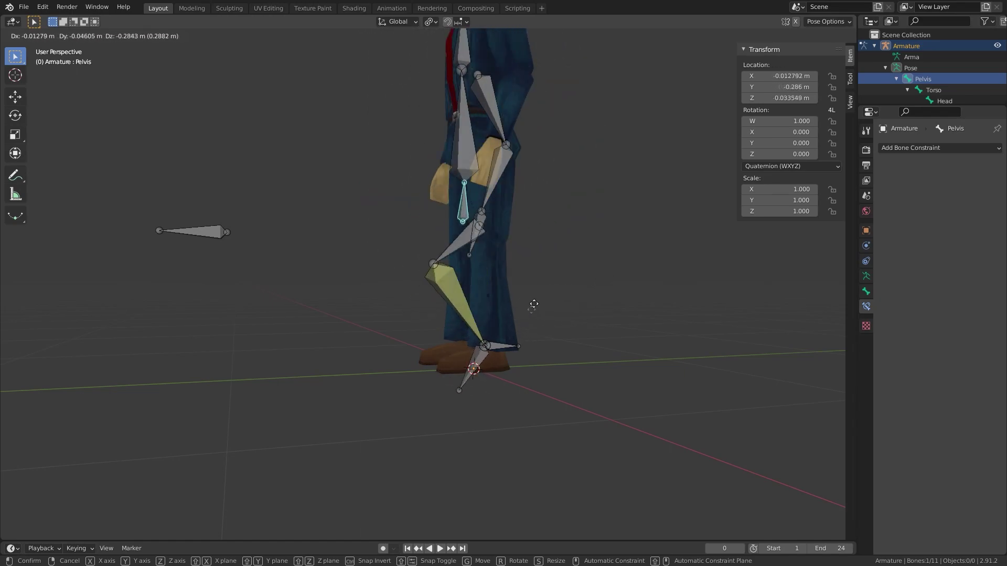
key("Escape")
scroll(525, 236, "down", 3)
left_click(467, 357)
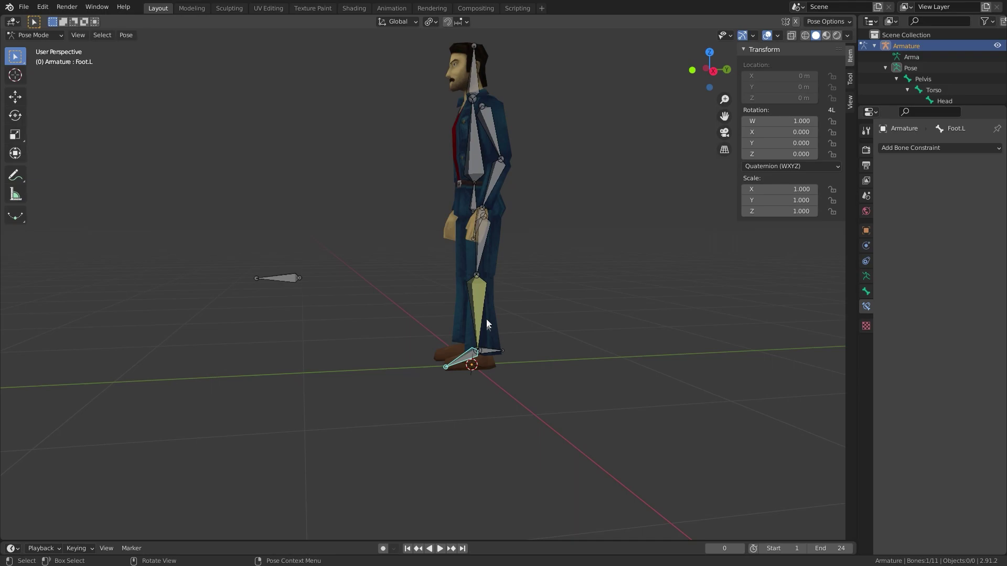
scroll(486, 318, "up", 6)
middle_click_drag(486, 333, 437, 279, "shift")
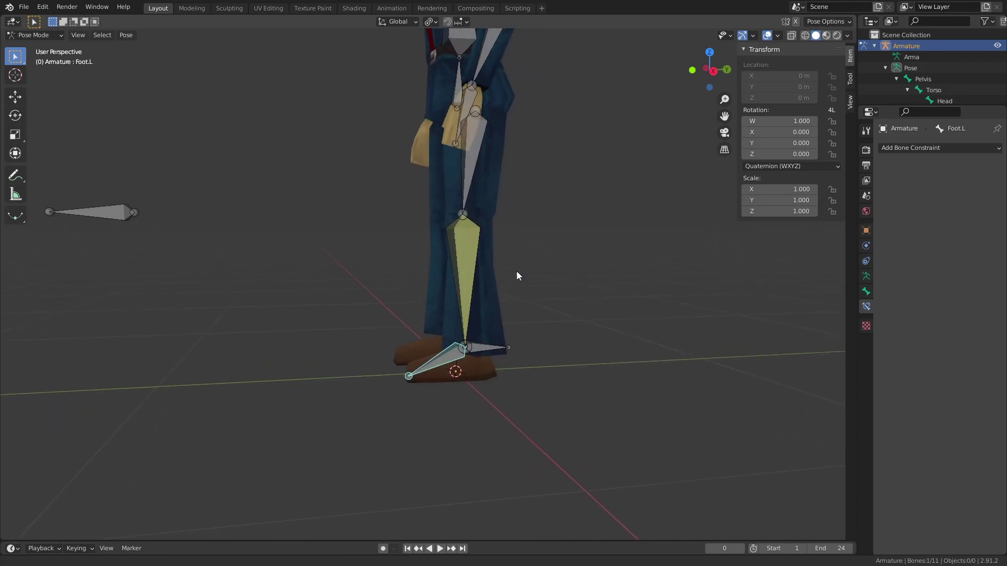
left_click(961, 149)
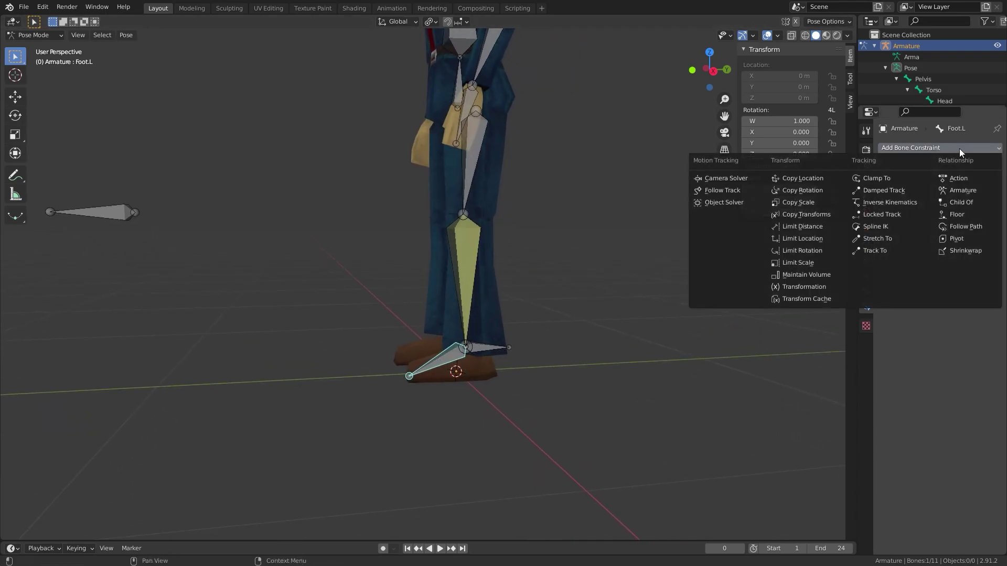
left_click(823, 190)
Target Armature bone IK.L, invert Y, and set both spaces to Local With Parent.
left_click(960, 183)
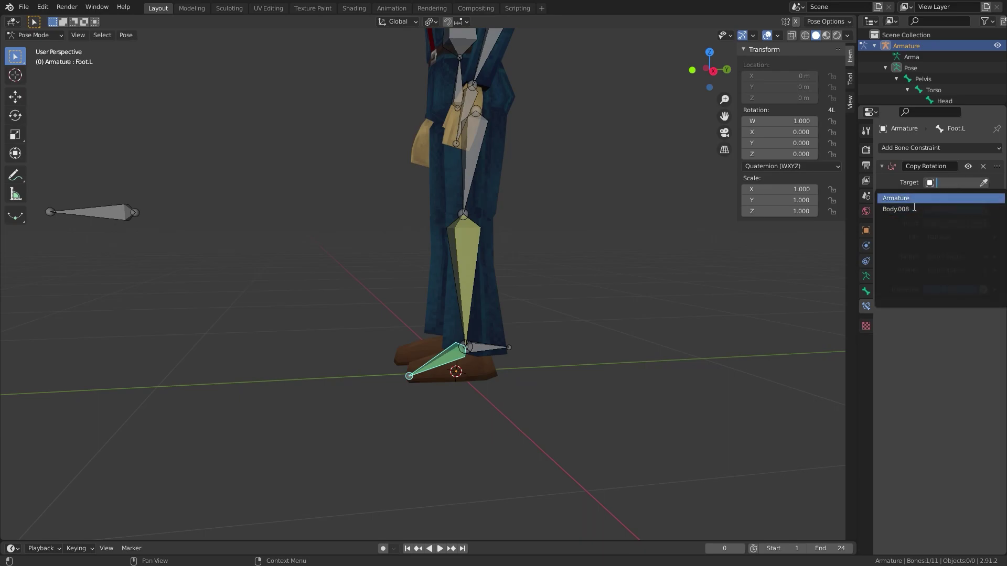
left_click(917, 200)
left_click(942, 194)
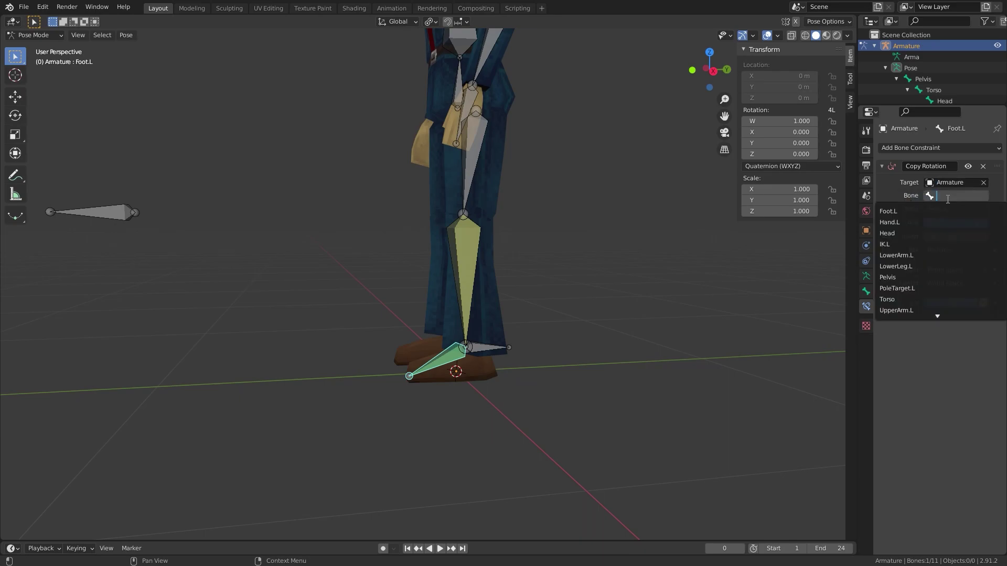
left_click(923, 244)
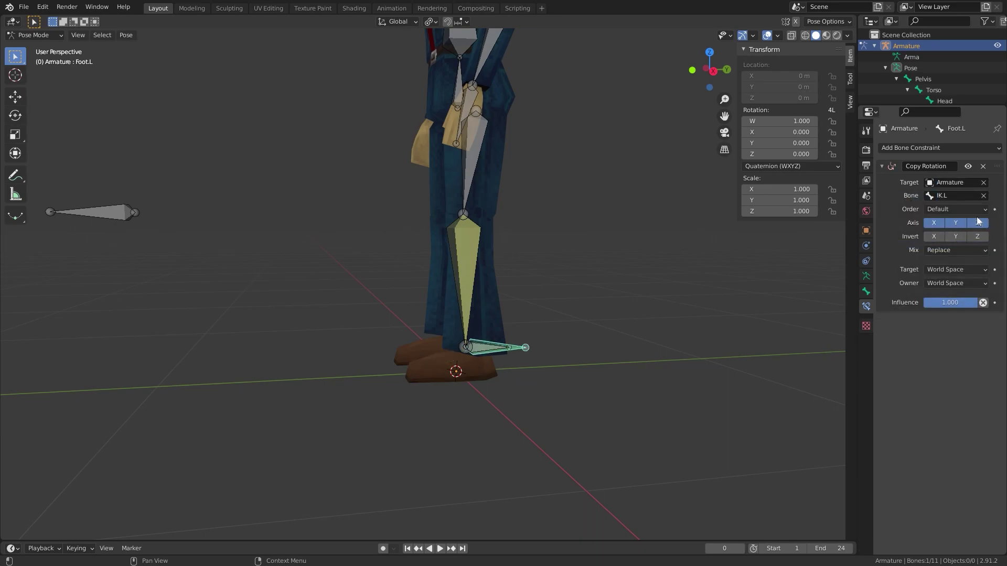
left_click(957, 238)
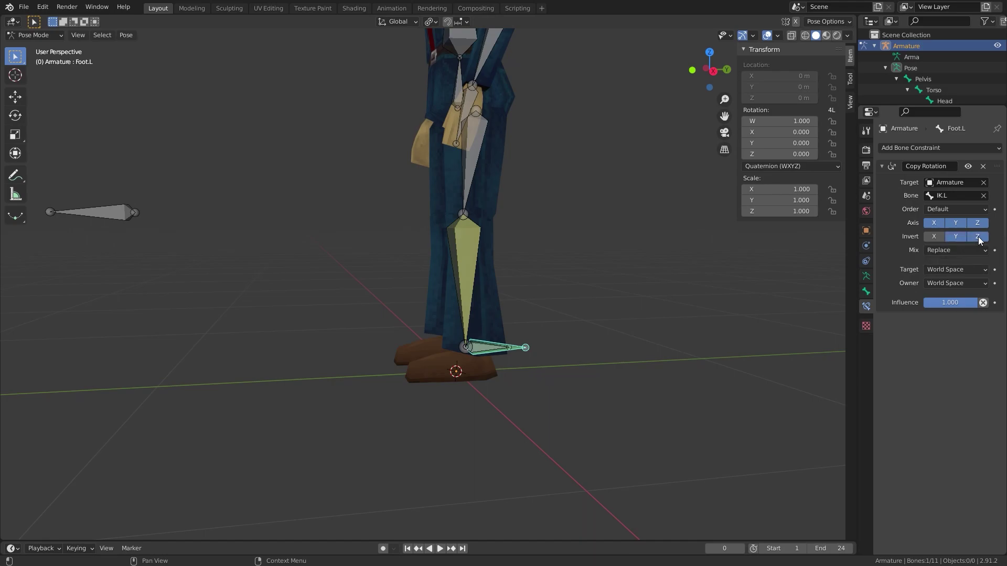
left_click(950, 270)
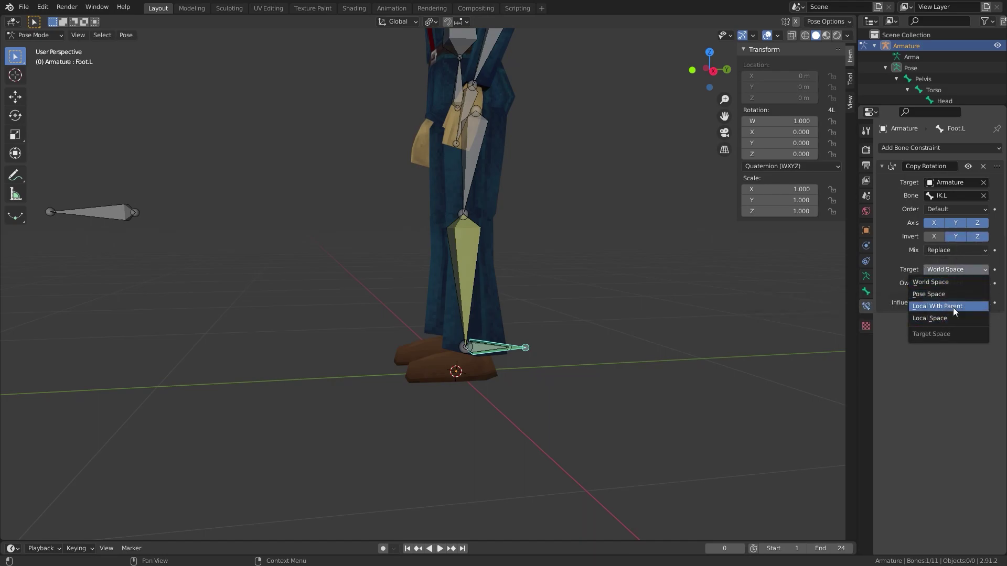
left_click(952, 307)
left_click(965, 283)
left_click(953, 321)
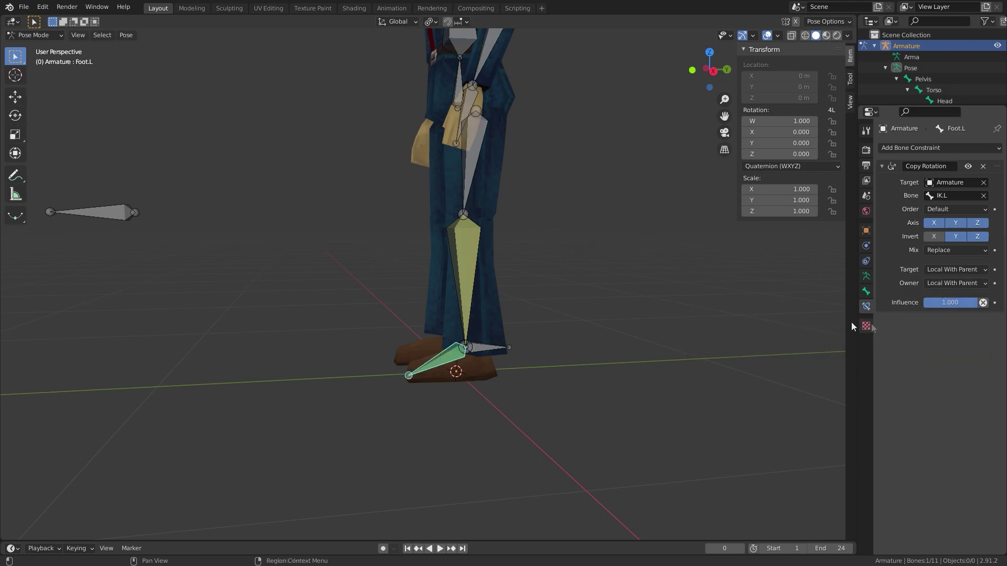
Test-move the Pelvis to check the foot rotation, then cancel.
middle_click_drag(529, 229, 557, 209)
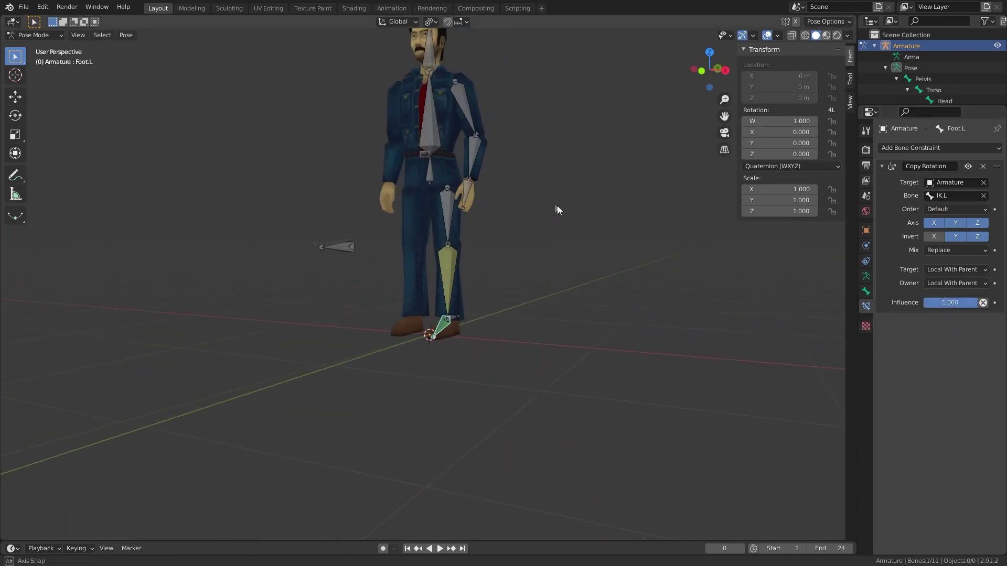
left_click(430, 168)
key("g")
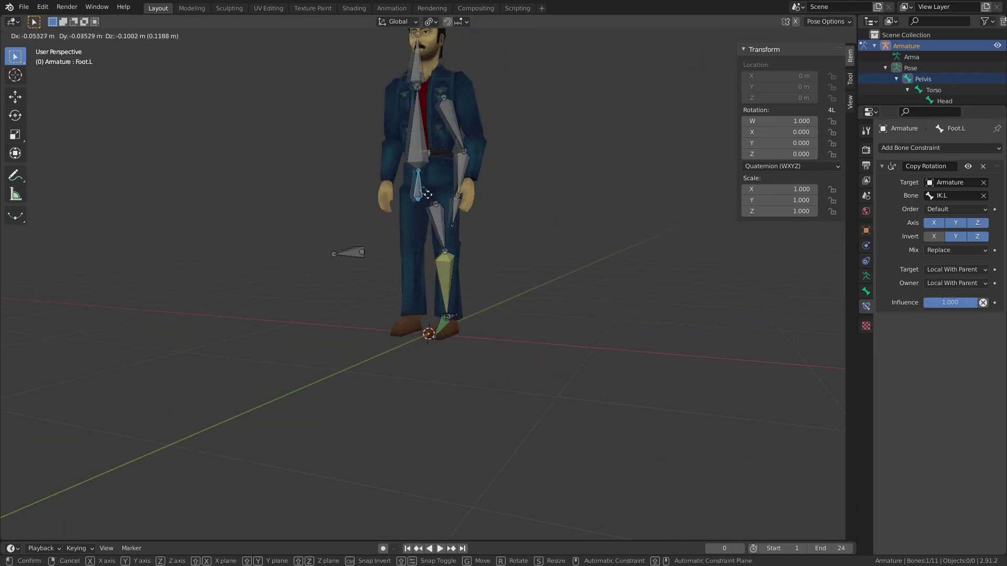
key("Escape")
middle_click_drag(428, 194, 458, 244)
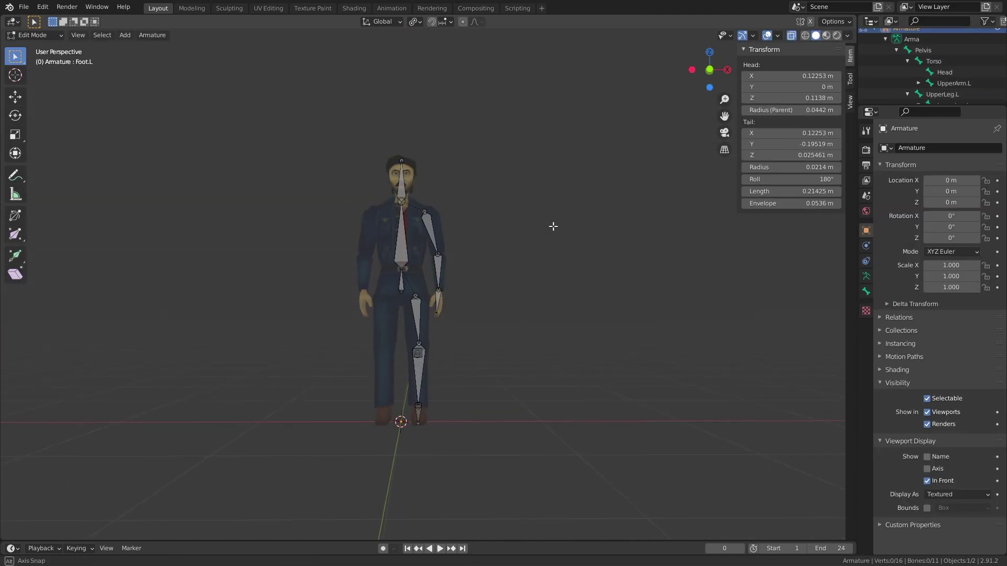
Select the left arm and leg bones and mirror them into right-side copies.
left_click_drag(561, 483, 416, 209)
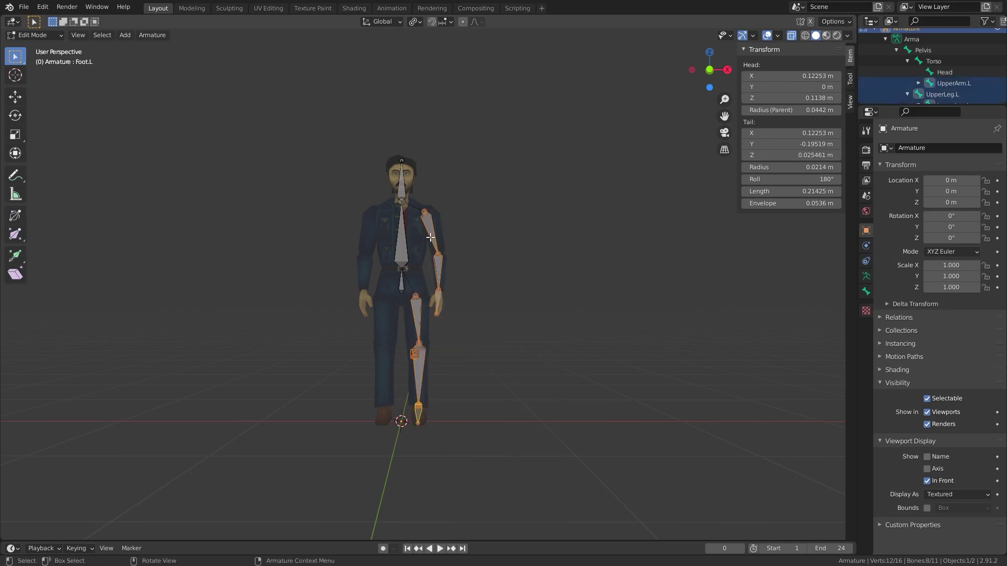
left_click(149, 35)
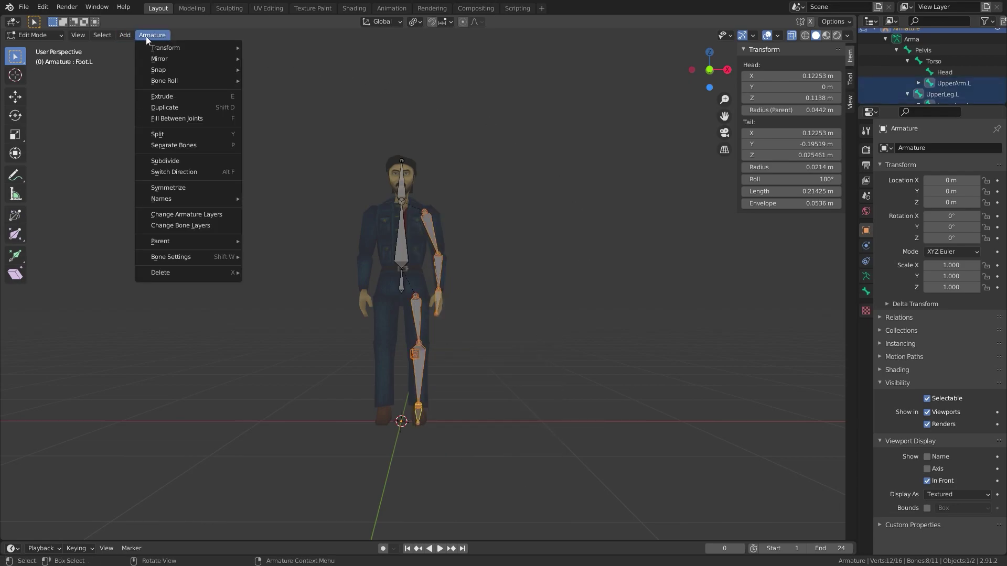
left_click(218, 188)
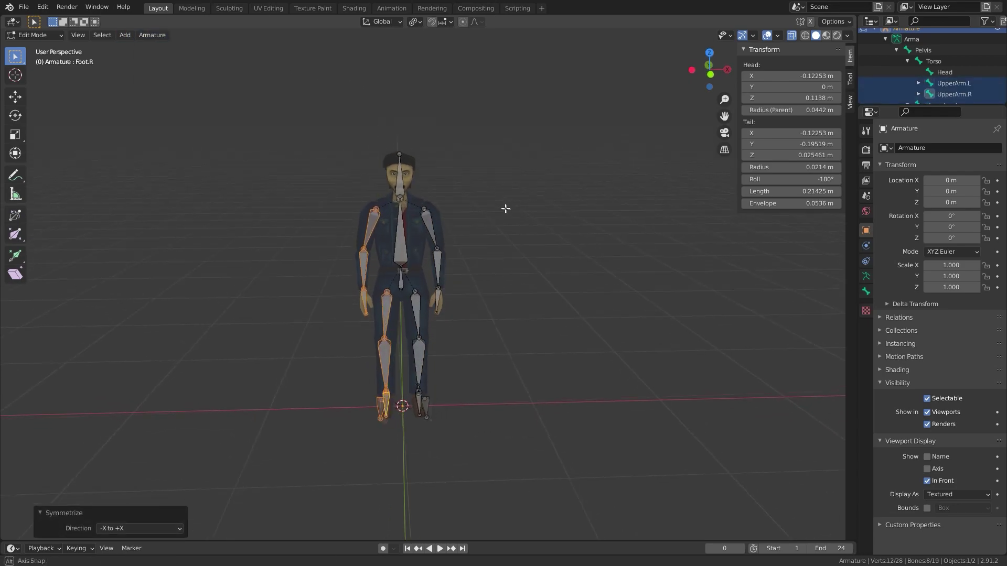
middle_click_drag(450, 200, 449, 195)
Deselect UpperArm.R, switch the armature to Pose Mode and make Pelvis active.
left_click(969, 95)
scroll(970, 97, "down", 3)
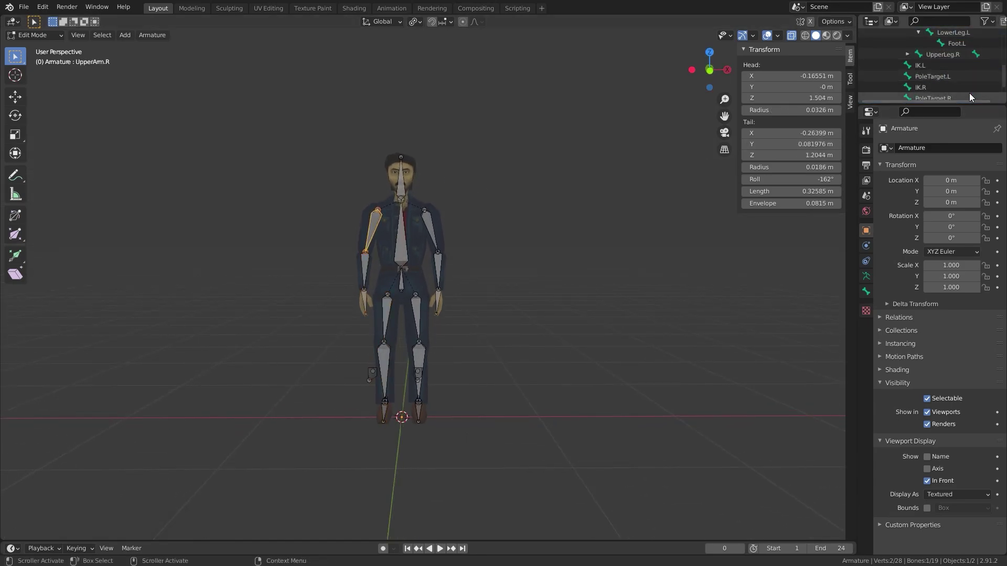
left_click(598, 239)
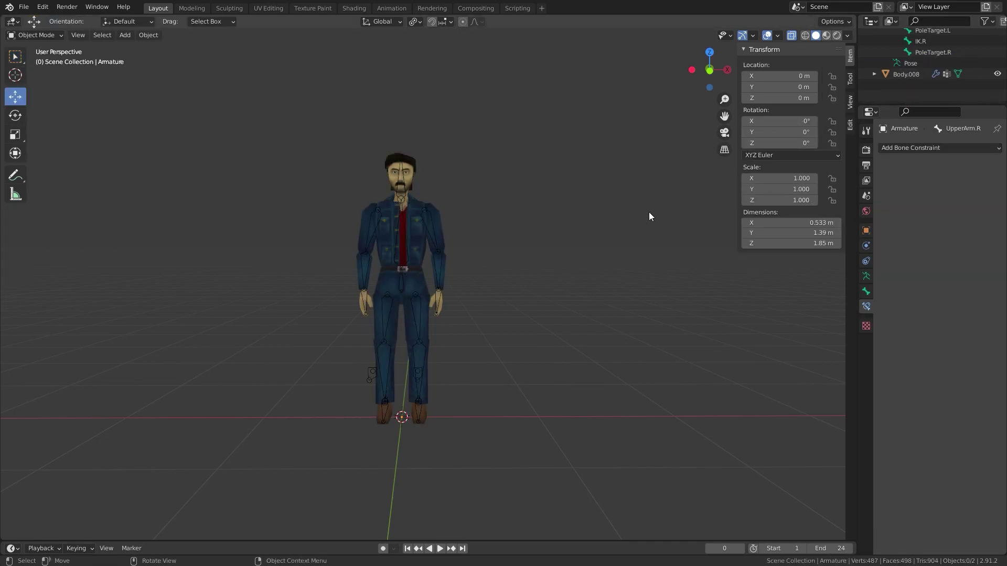
middle_click_drag(650, 216, 555, 227)
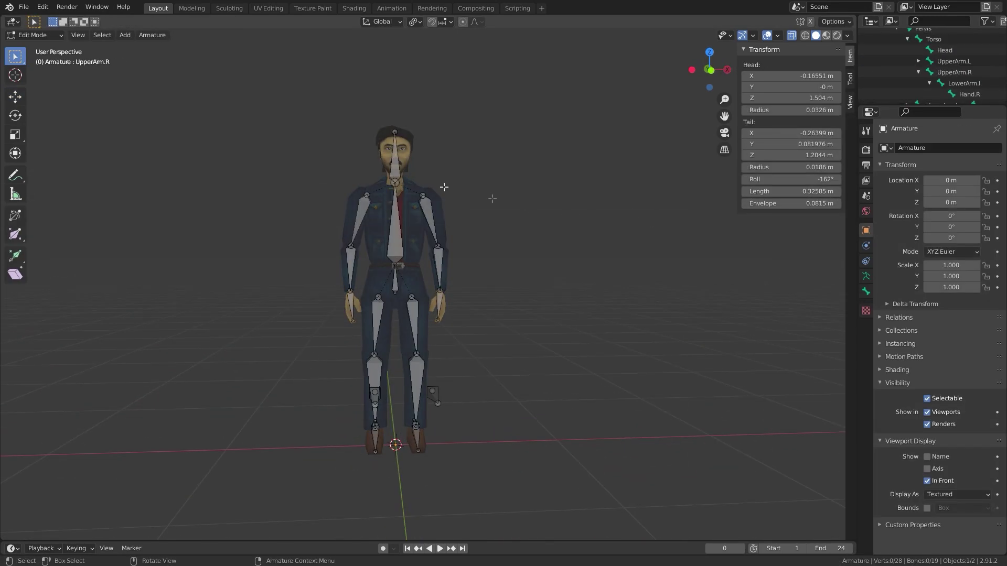
left_click(36, 35)
left_click(52, 67)
left_click(395, 275)
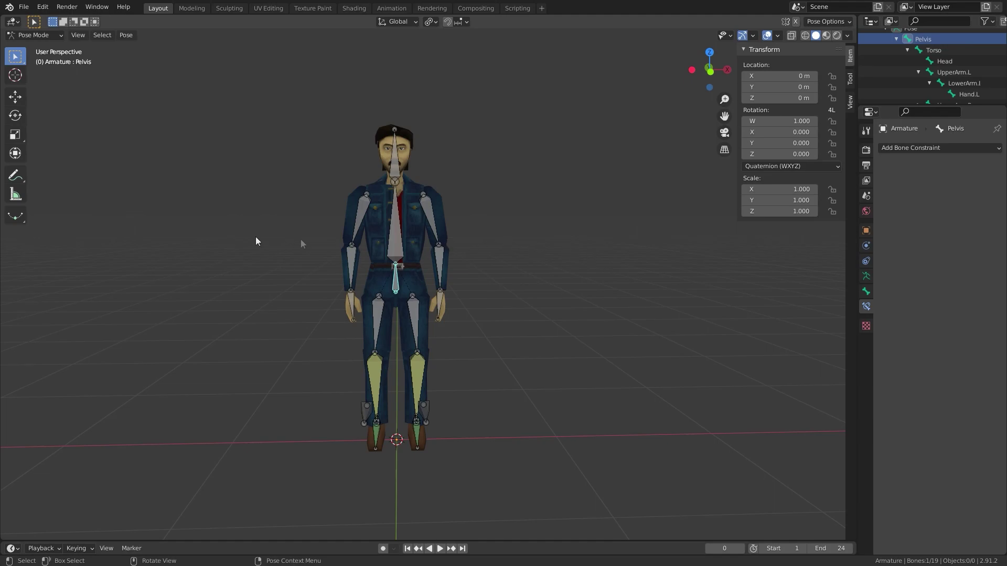
In Object Mode, parent Body.008 to the armature using Armature Deform With Empty Groups.
left_click(36, 35)
left_click(53, 48)
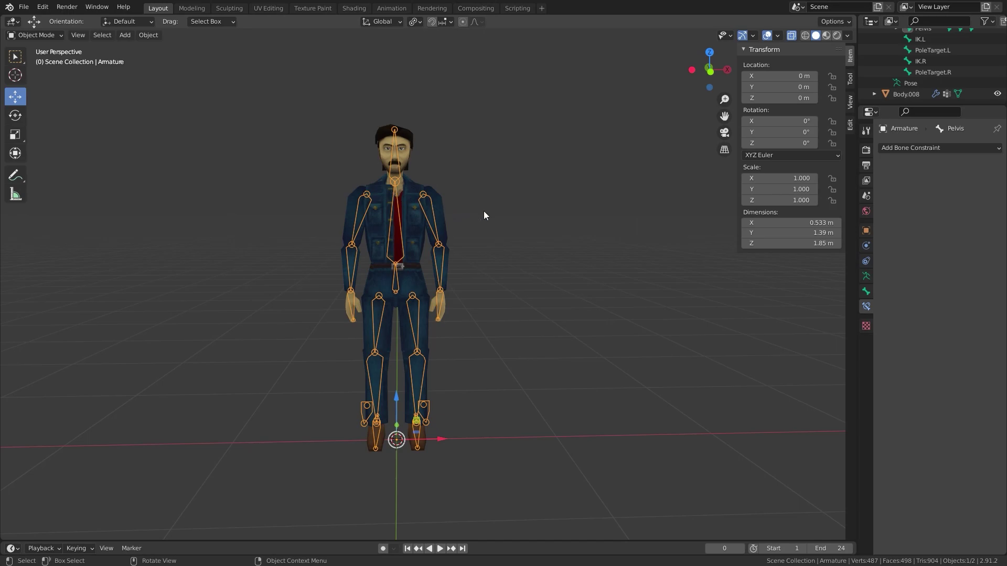
left_click(412, 205)
left_click(394, 178, "shift")
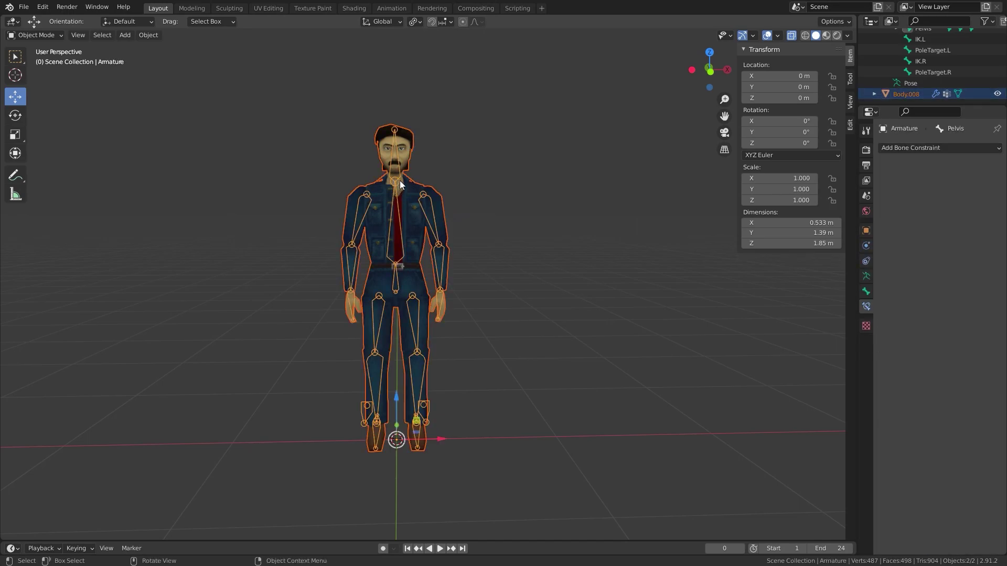
key("ctrl+p")
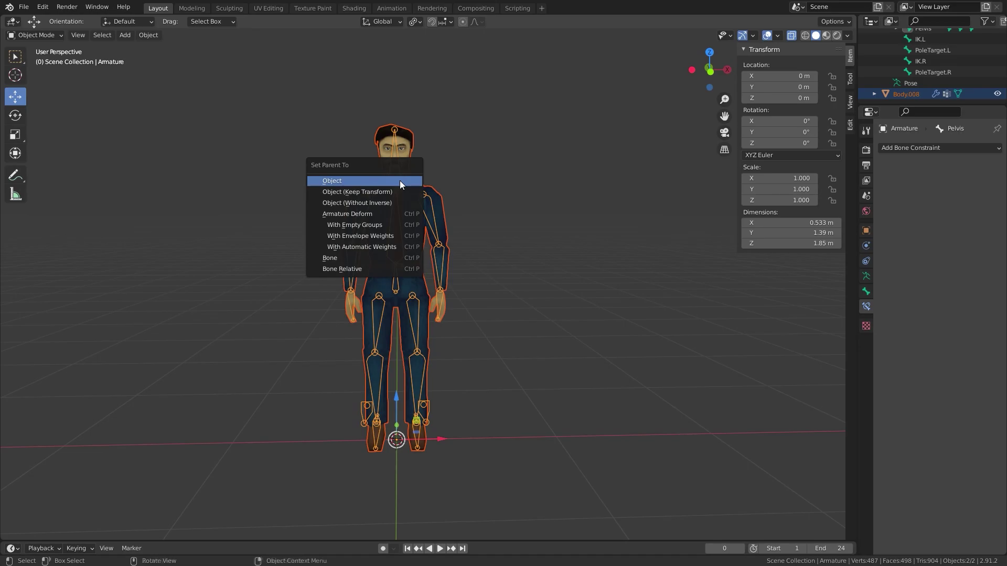
left_click(382, 225)
left_click(429, 220)
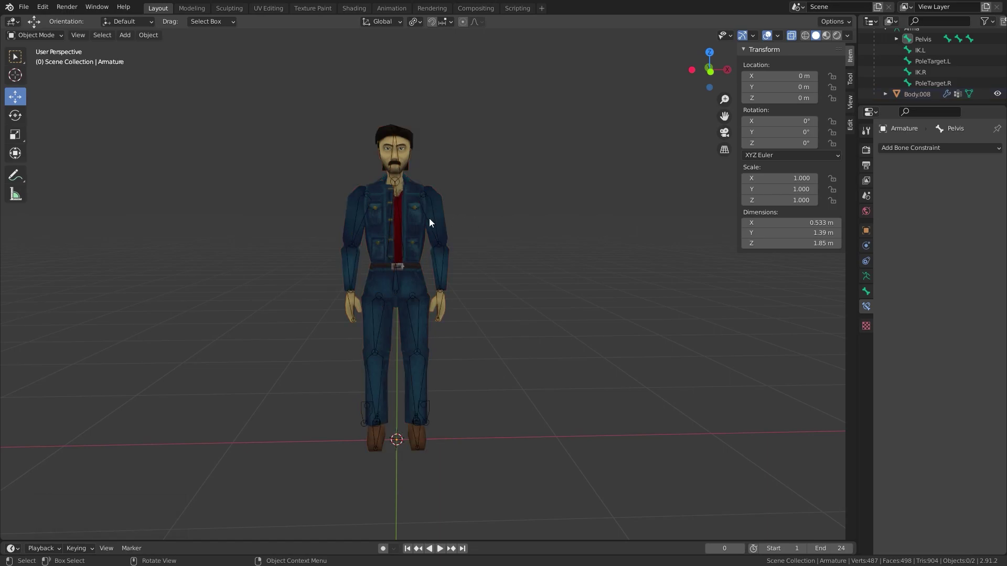
Enter Edit Mode on Body.008, show its Vertex Groups list, and frame the hips.
key("Tab")
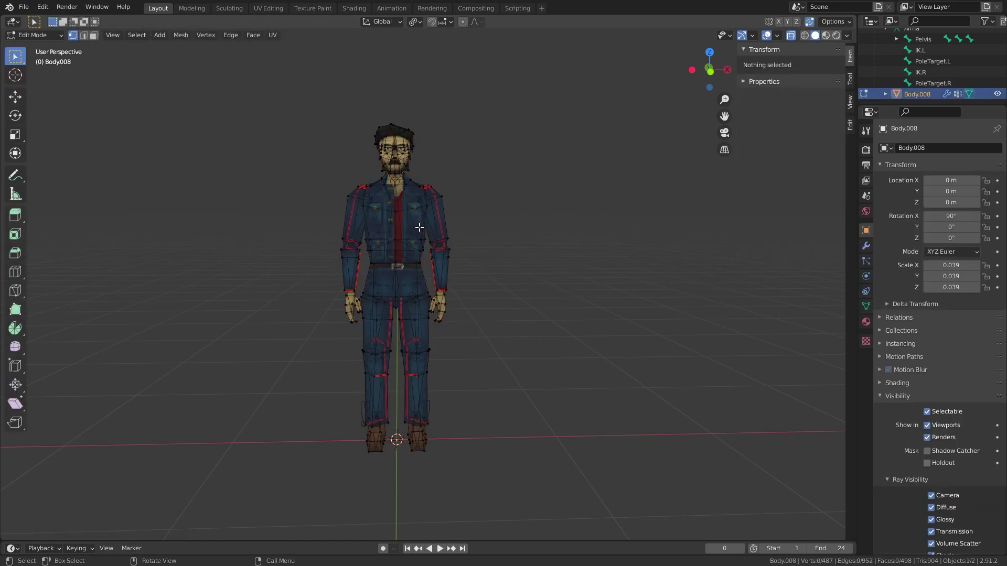
scroll(519, 220, "up", 4)
middle_click_drag(520, 220, 523, 288, "shift")
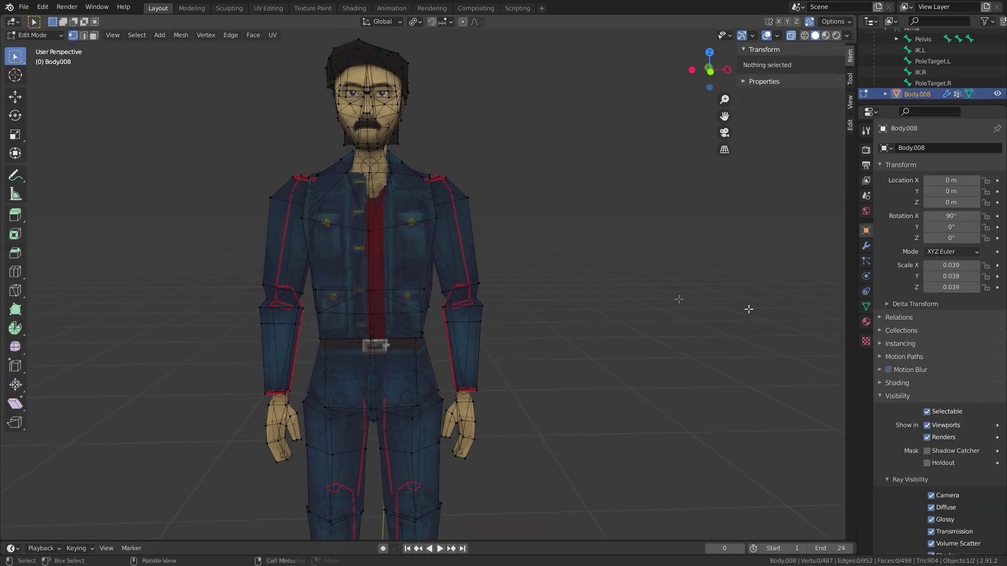
left_click(865, 306)
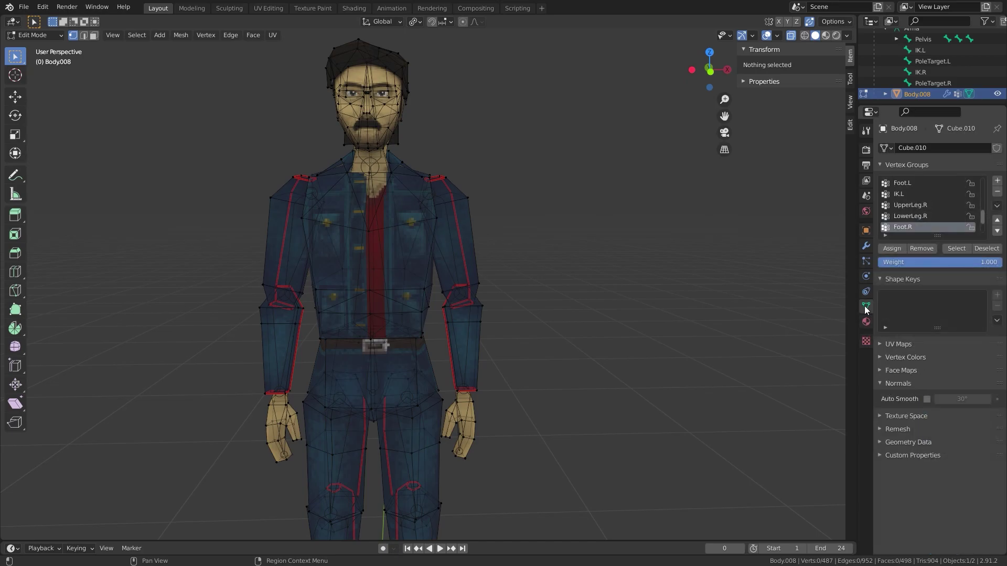
scroll(922, 214, "up", 3)
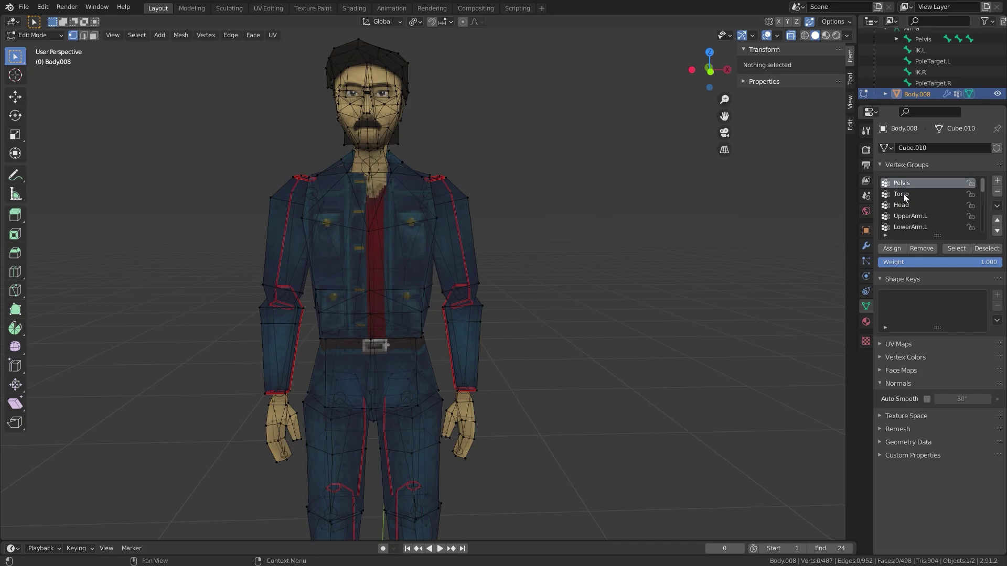
left_click(906, 195)
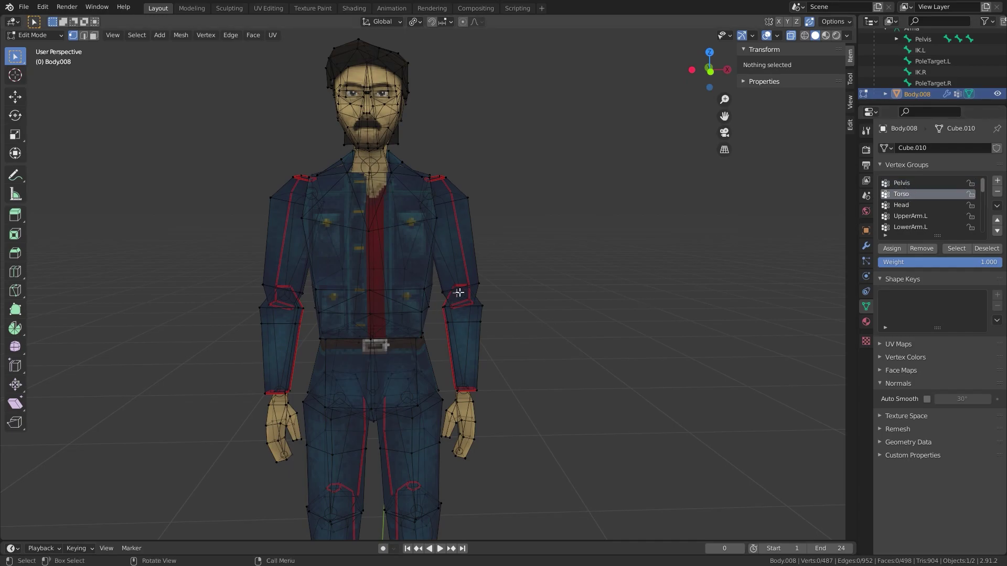
middle_click_drag(456, 292, 453, 319)
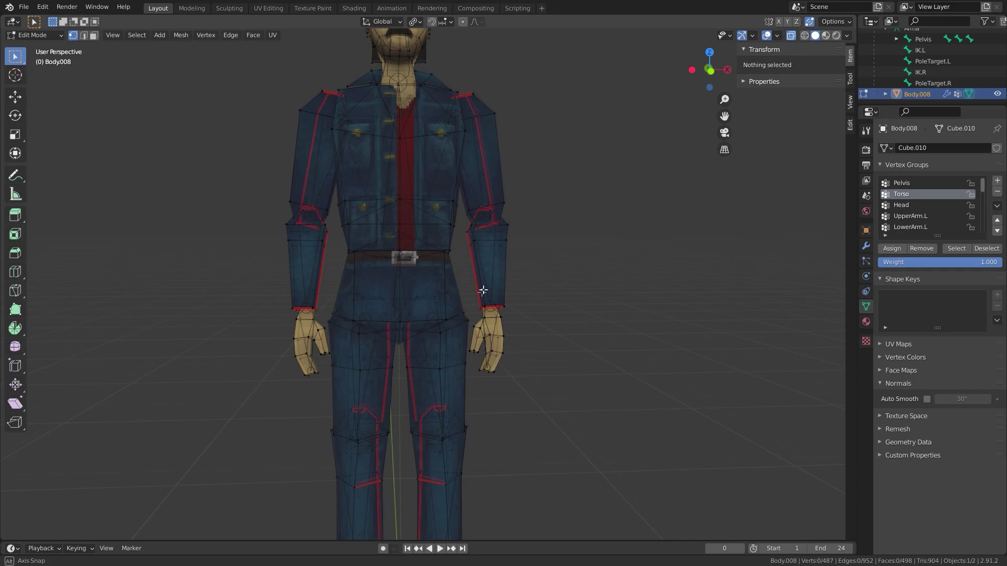
middle_click_drag(525, 246, 414, 322)
Select the connected pelvis faces and assign them to the Pelvis vertex group.
left_click(400, 320)
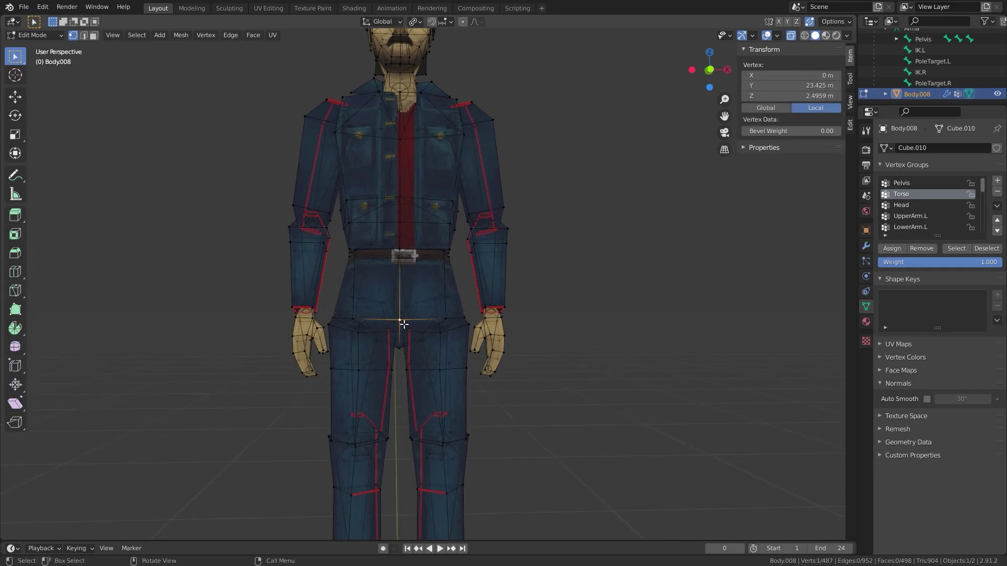
key("3")
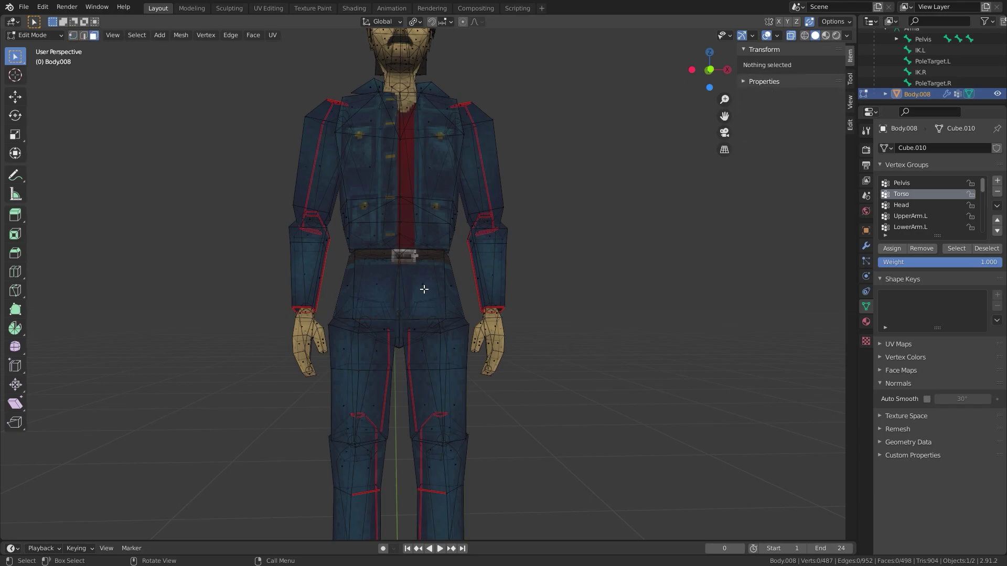
key("l")
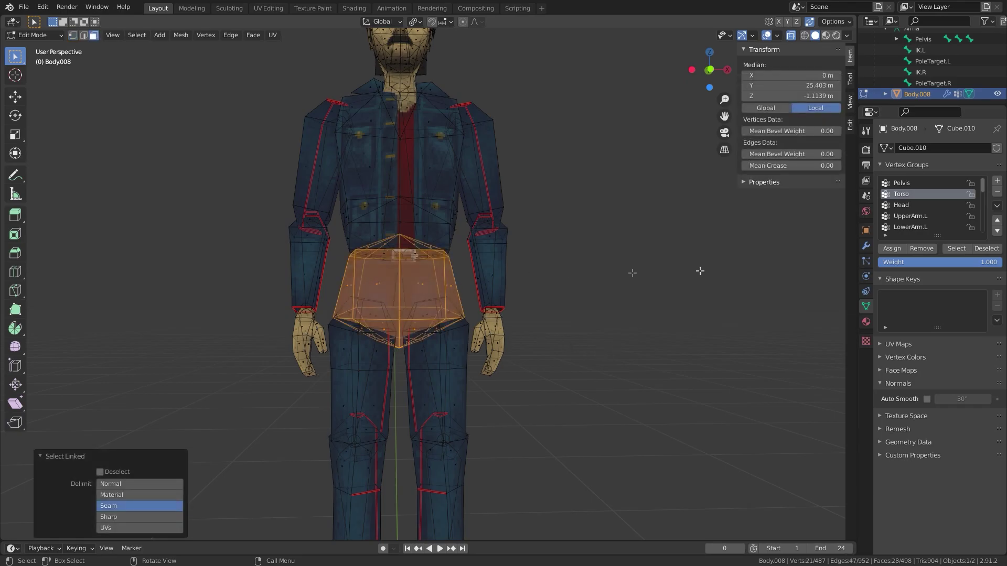
left_click(914, 183)
left_click(895, 248)
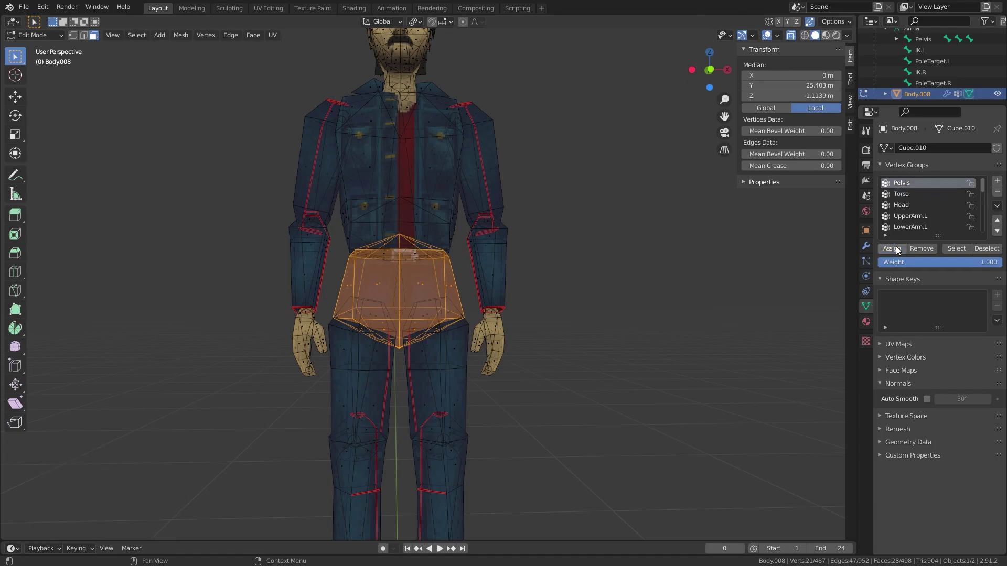
Check the hip vertices' Pelvis weights, then leave Edit Mode on the mesh.
key("1")
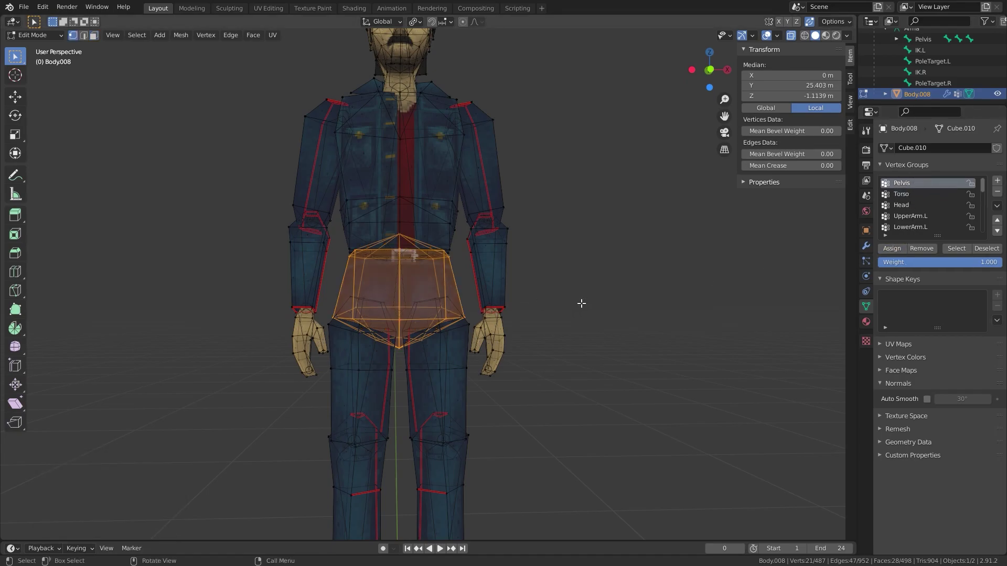
key("alt+a")
left_click(401, 322)
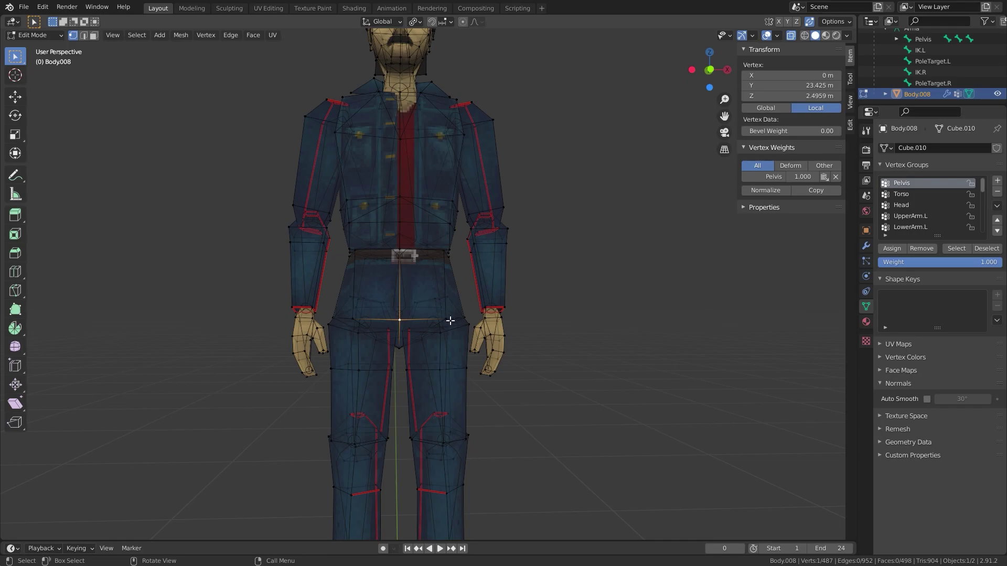
left_click(353, 319)
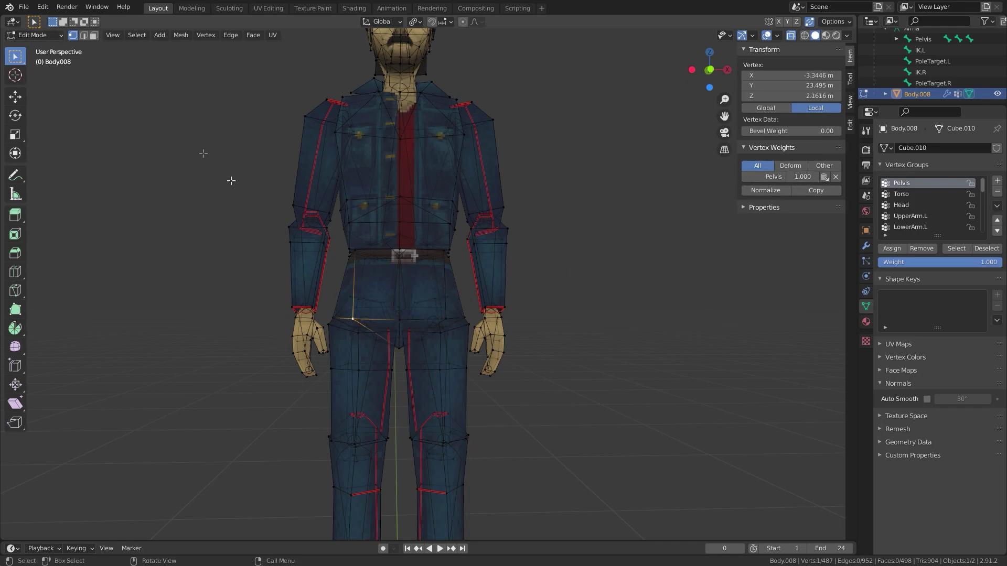
left_click(184, 187)
key("Tab")
left_click(36, 35)
Test-rotate the Pelvis bone in Pose Mode, cancel it, and return to editing Body.008.
key("ctrl+z")
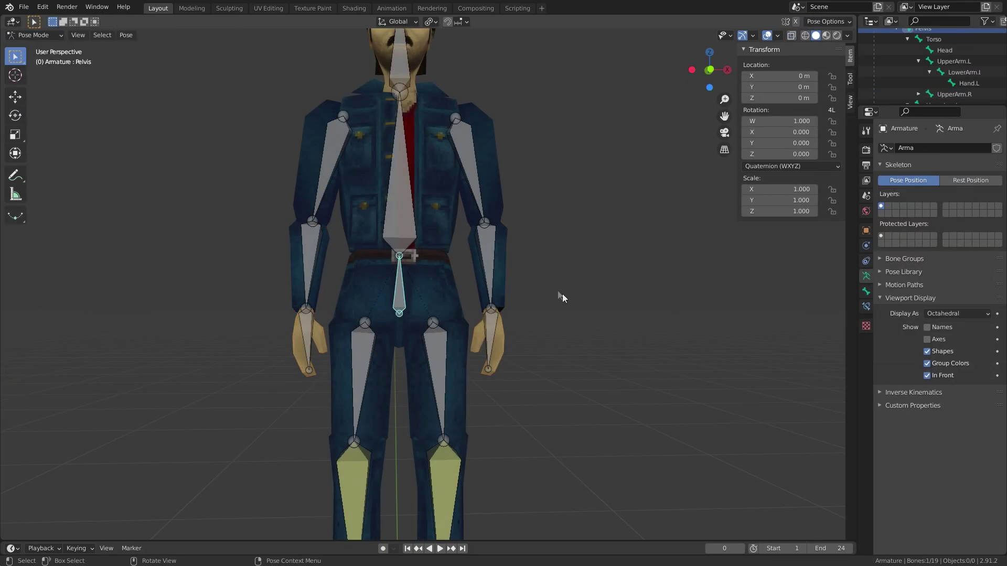
key("r")
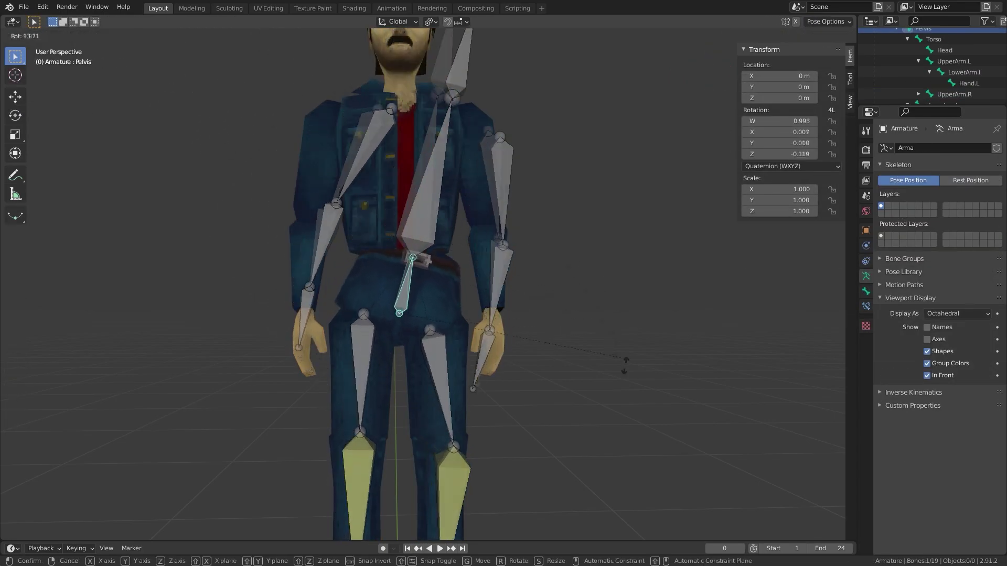
key("Escape")
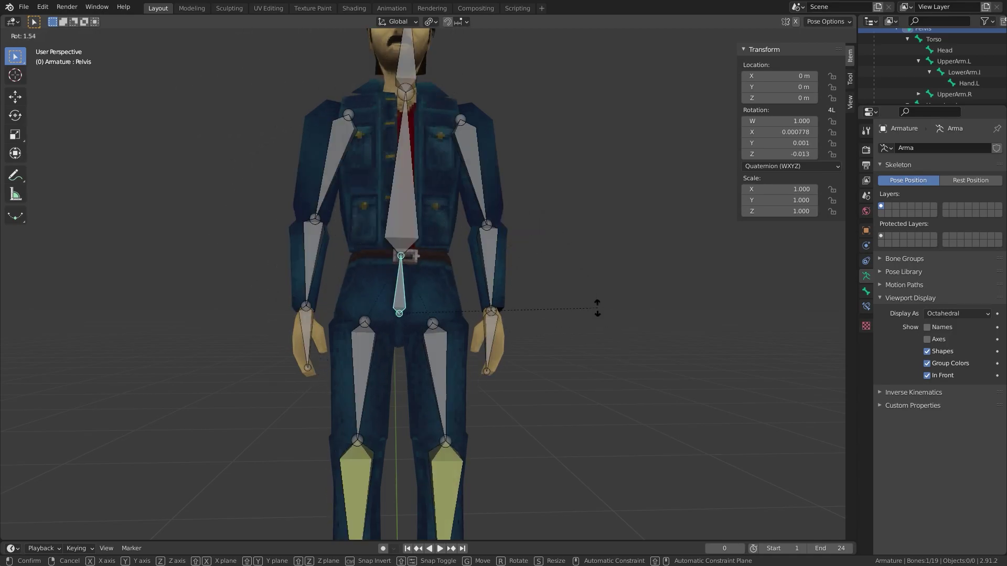
key("ctrl+z")
key("ctrl+z")
key("ctrl+z")
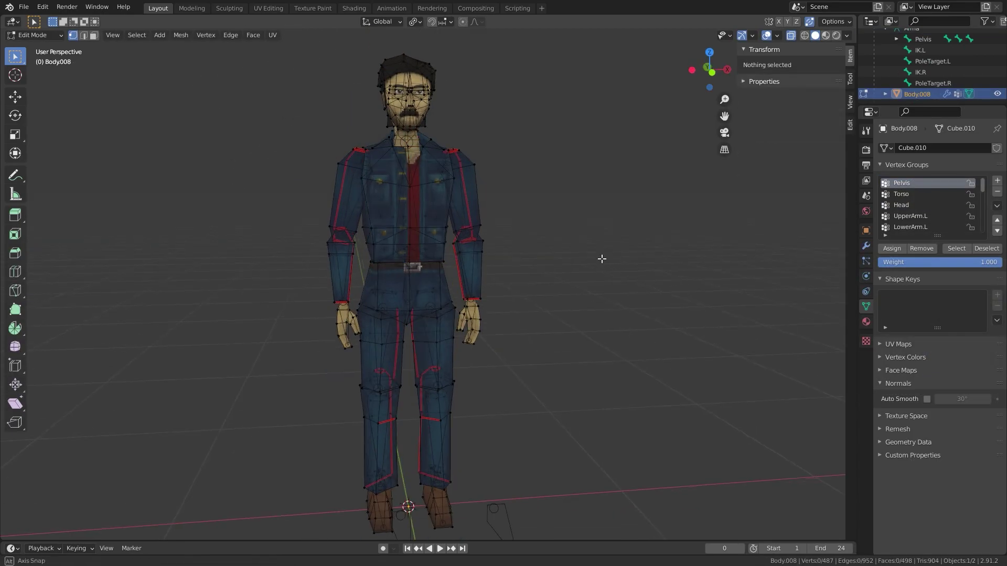
Select the connected torso, shoulder and neck vertices and assign them to the Torso group.
left_click(909, 194)
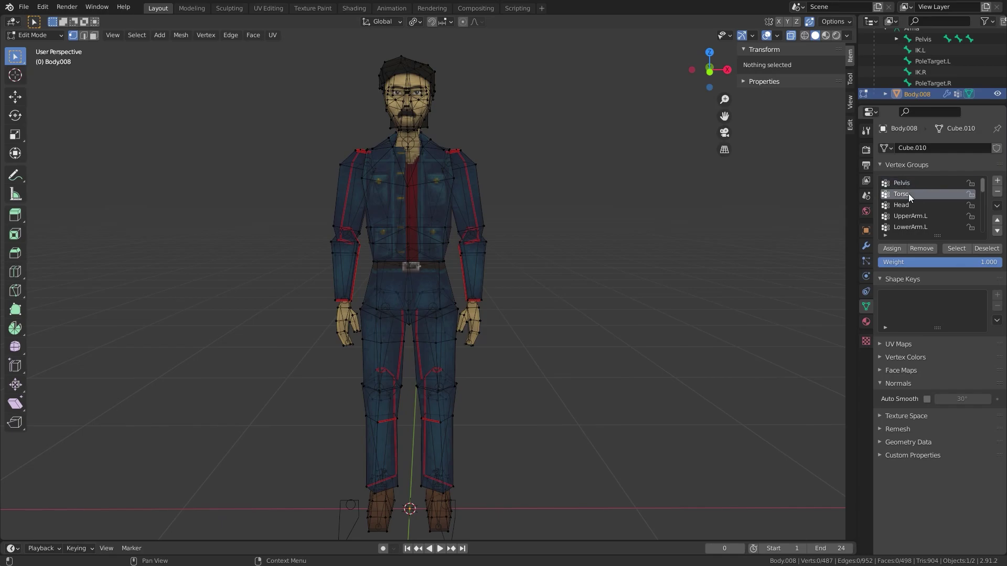
left_click(447, 229)
key("l")
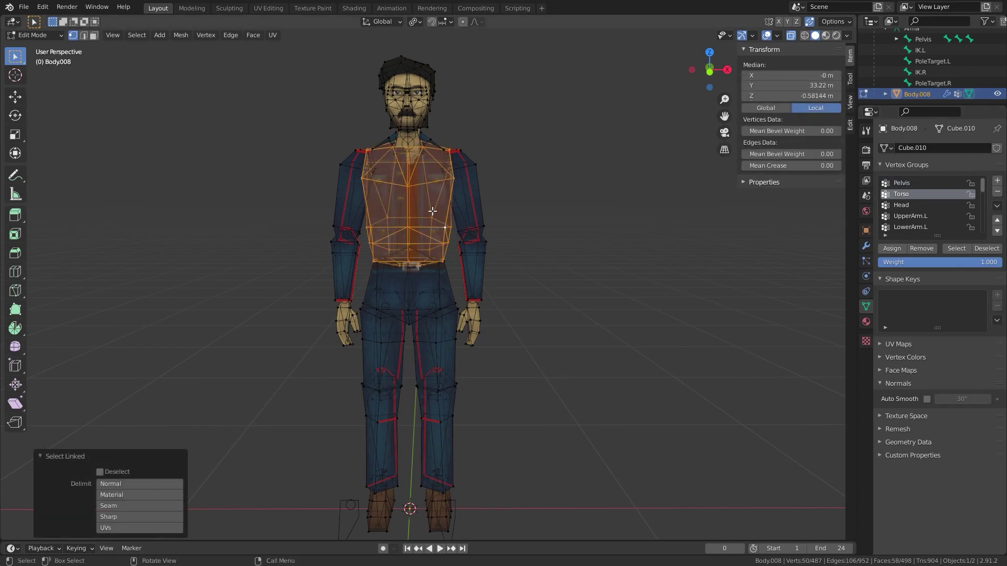
left_click(437, 142, "shift")
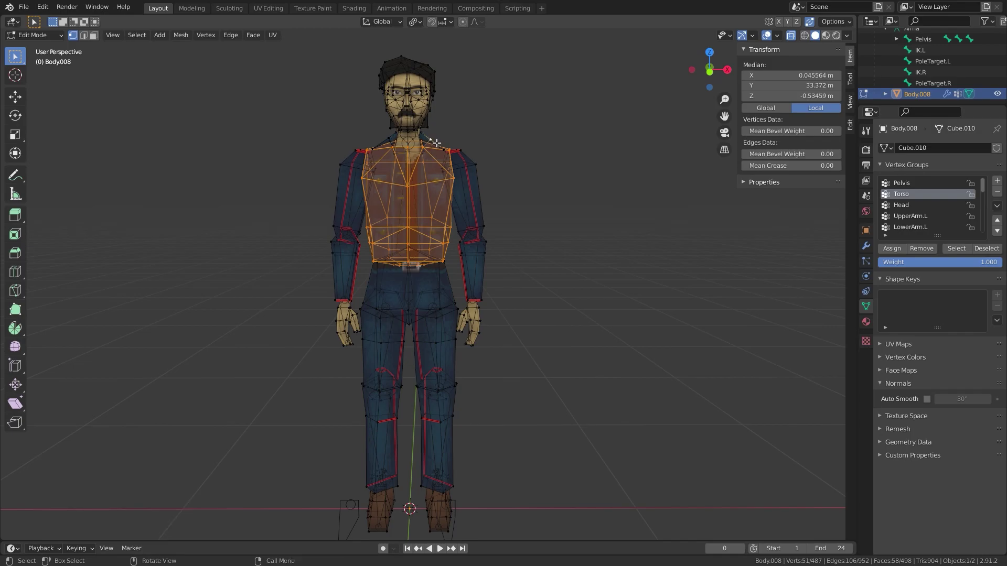
key("l")
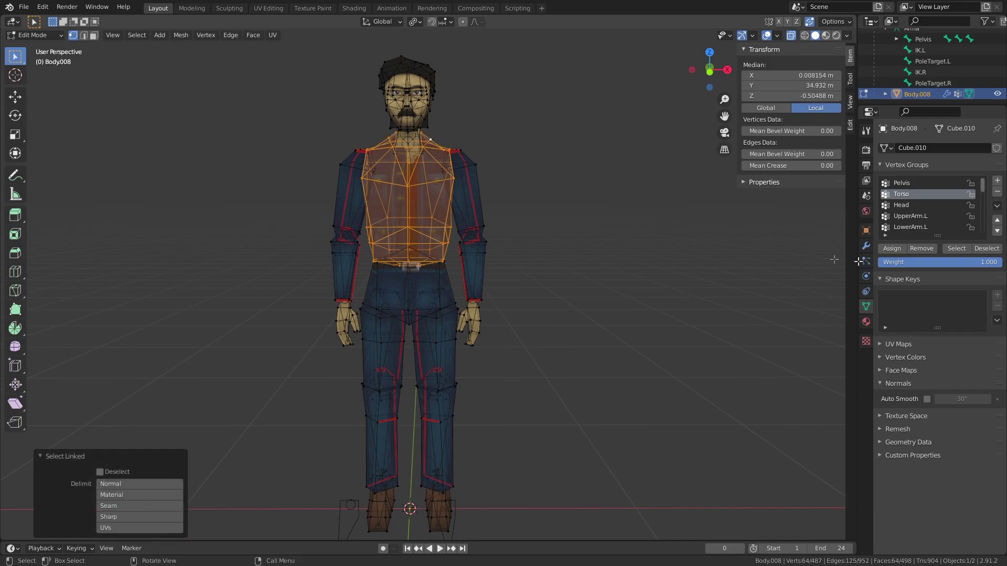
left_click(895, 247)
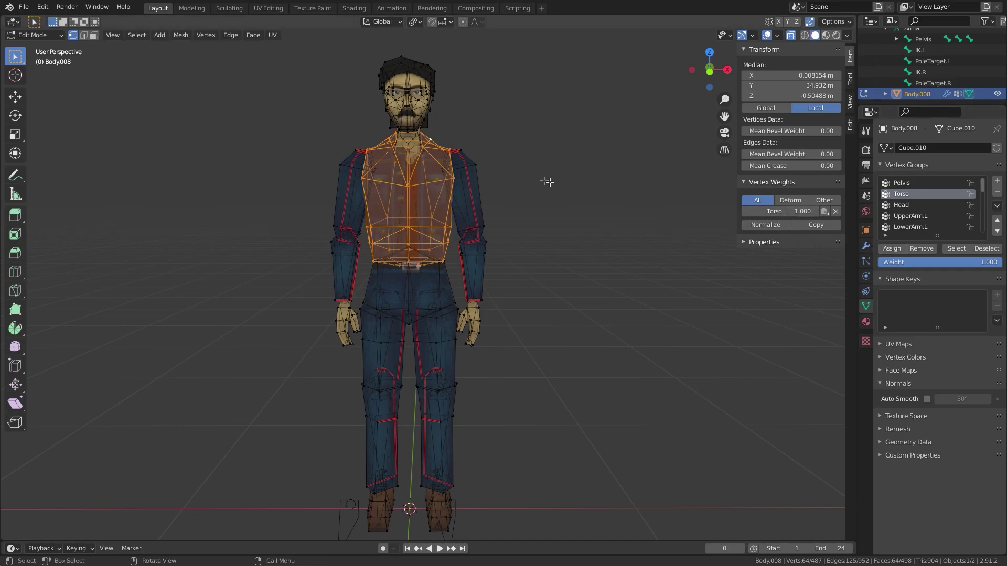
Make Head the active group and select the connected head mesh.
left_click(917, 205)
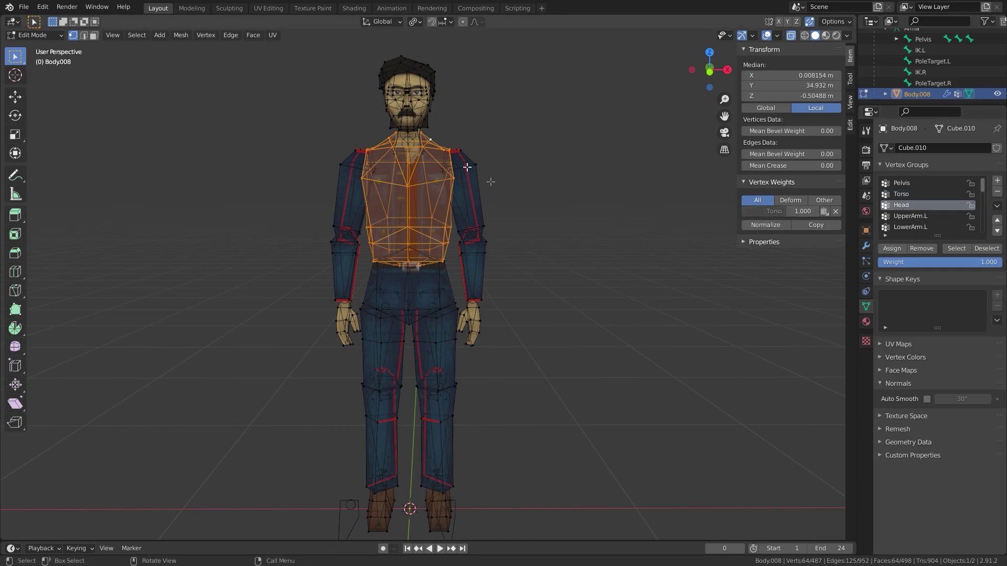
left_click(430, 105)
key("l")
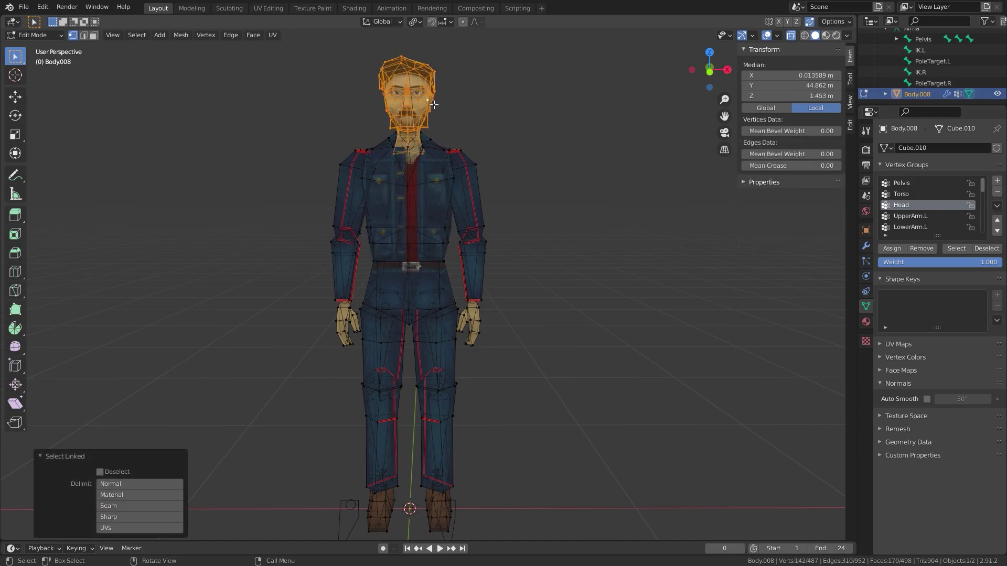
scroll(923, 210, "down", 1)
left_click(942, 205)
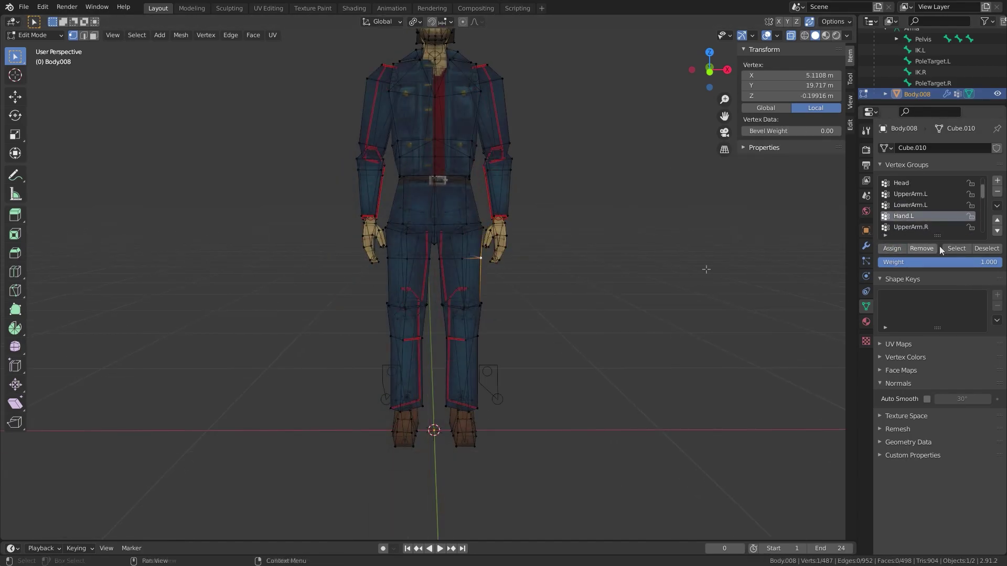
scroll(939, 220, "down", 2)
Inspect the leg vertices under UpperLeg.L, then make Foot.R the active vertex group.
left_click(910, 227)
left_click(408, 344)
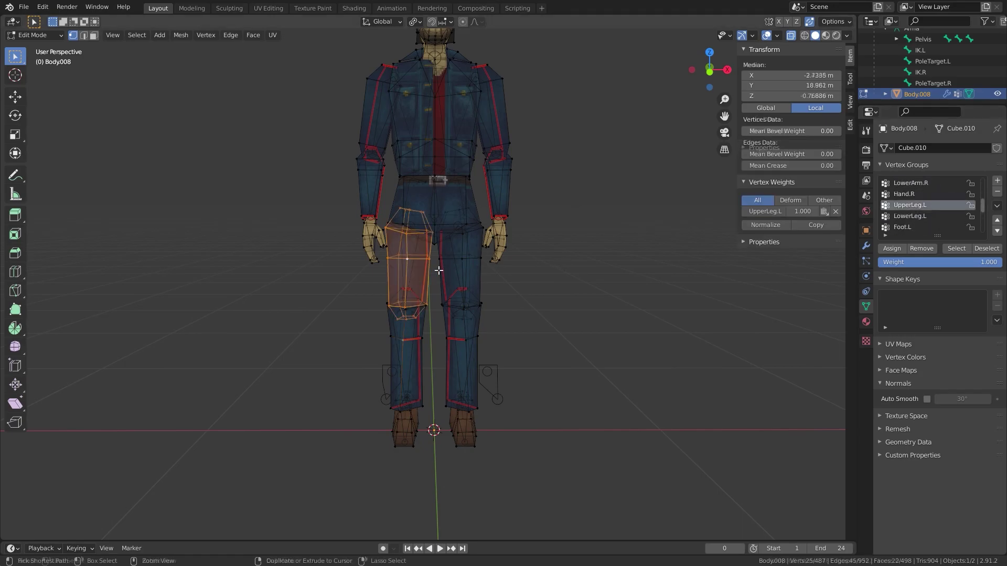
key("l")
mouse_move(407, 344)
middle_mouse_down()
mouse_move(697, 265)
mouse_move(426, 343)
middle_mouse_up()
left_click(426, 343)
left_click(904, 218)
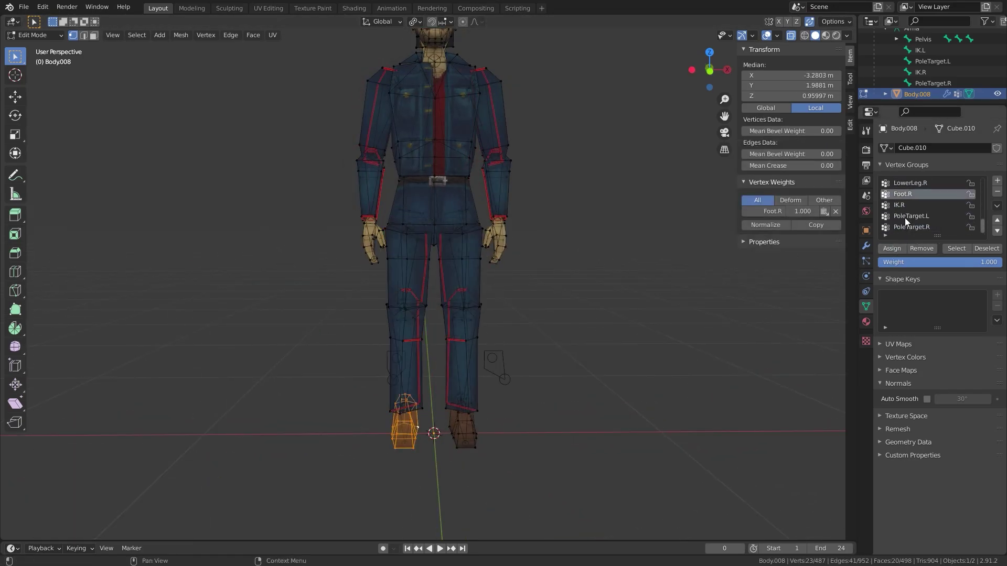
scroll(911, 231, "down", 2)
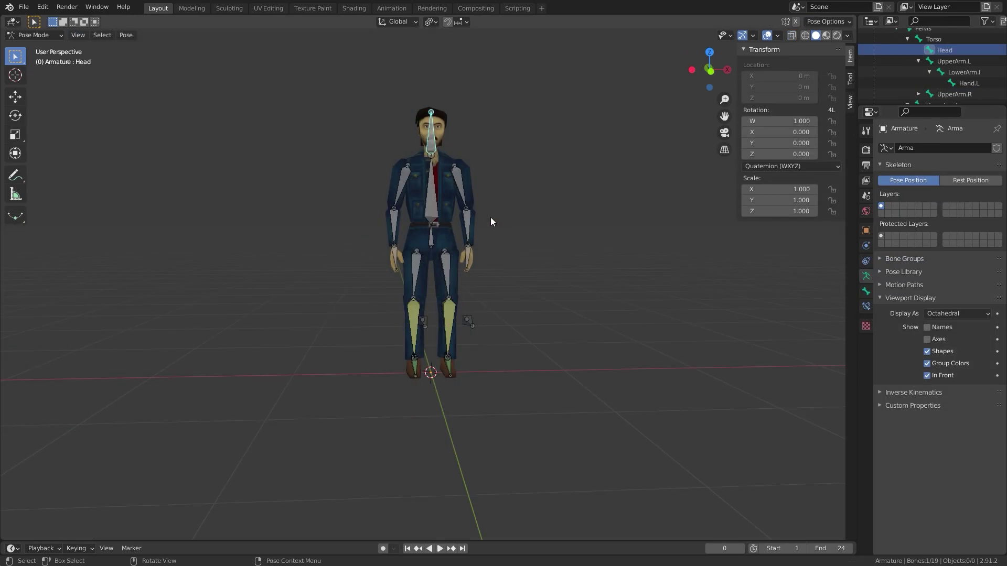
mouse_move(461, 216)
middle_mouse_down()
mouse_move(428, 215)
mouse_move(455, 212)
middle_mouse_up()
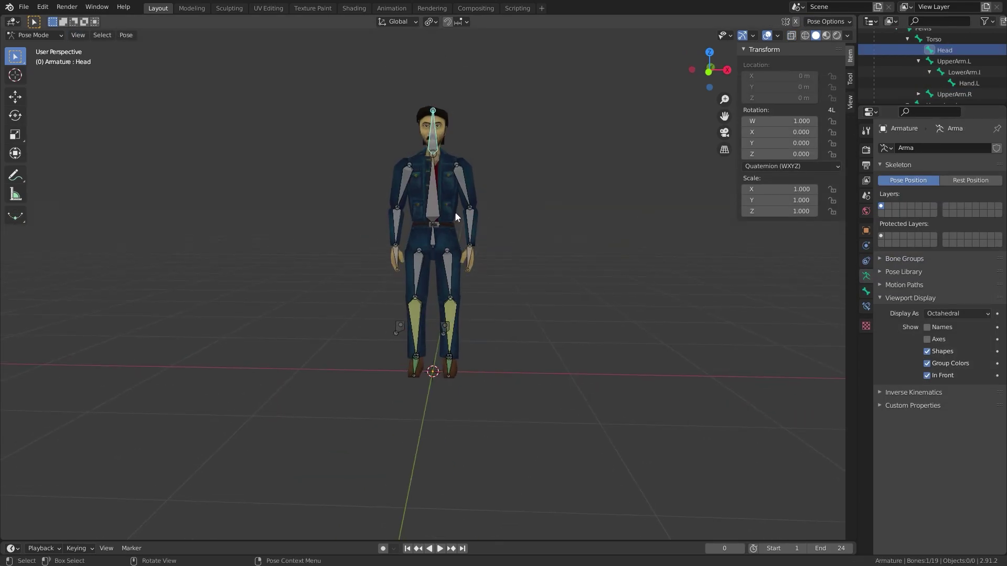
left_click(465, 198)
key("r")
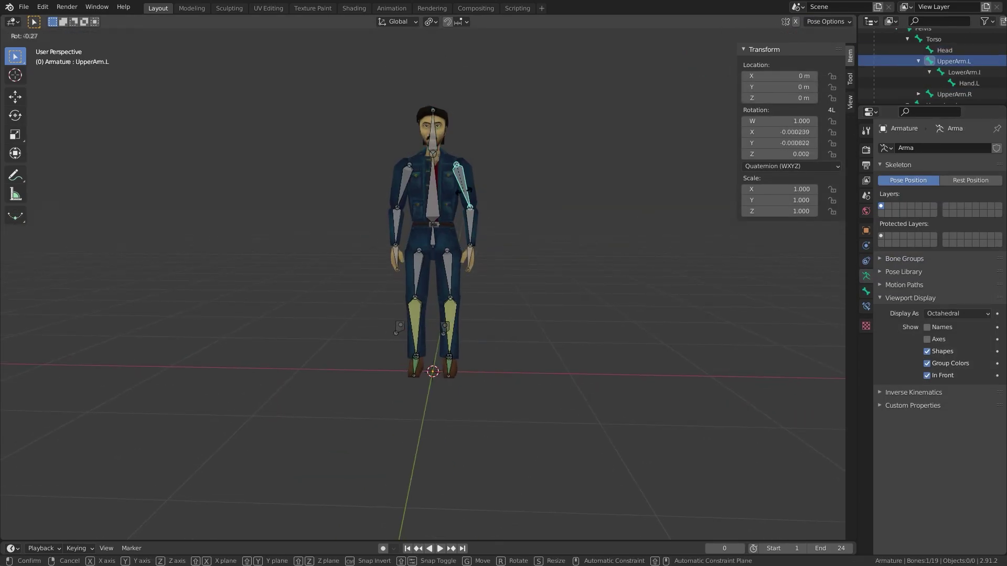
key("g")
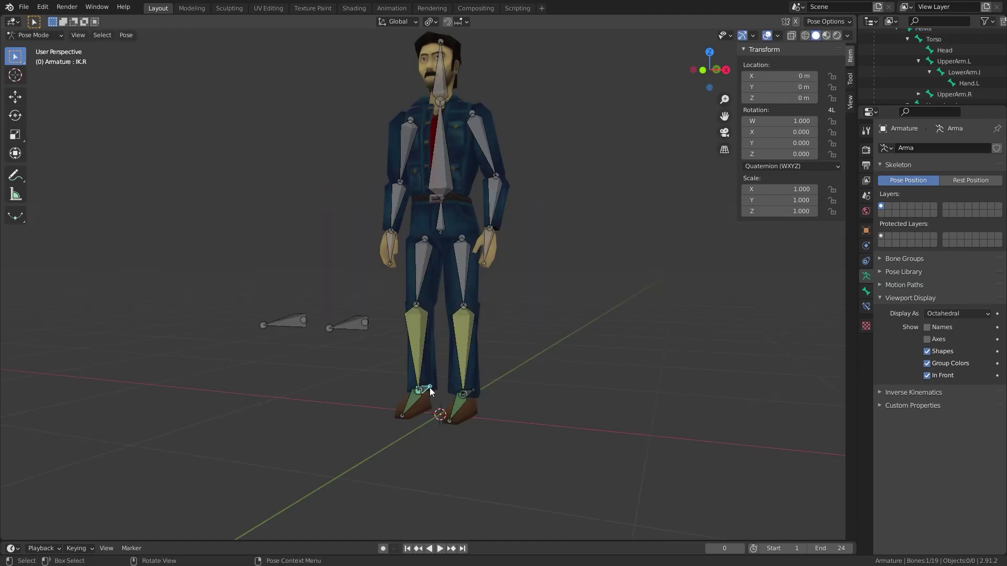
key("g")
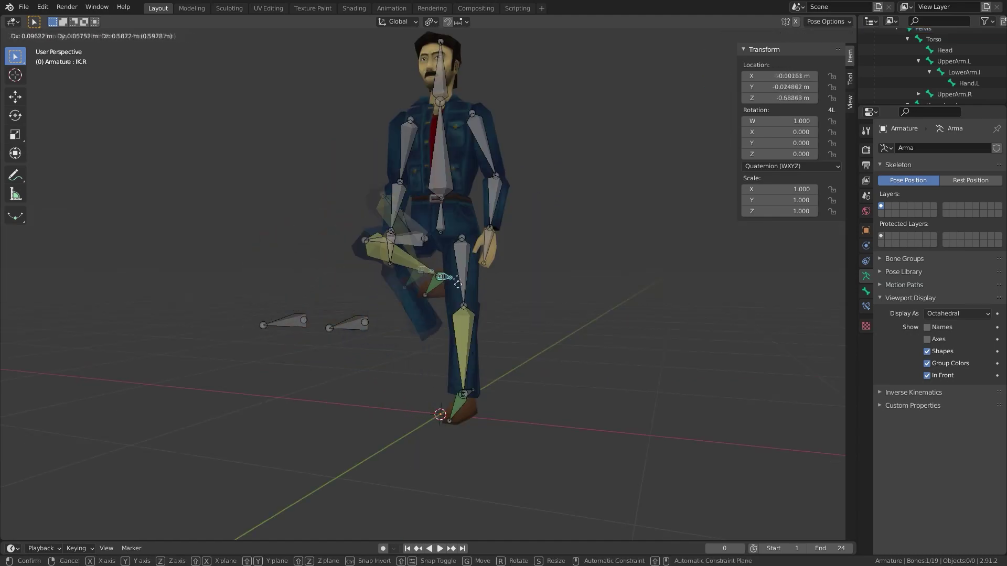
key("Escape")
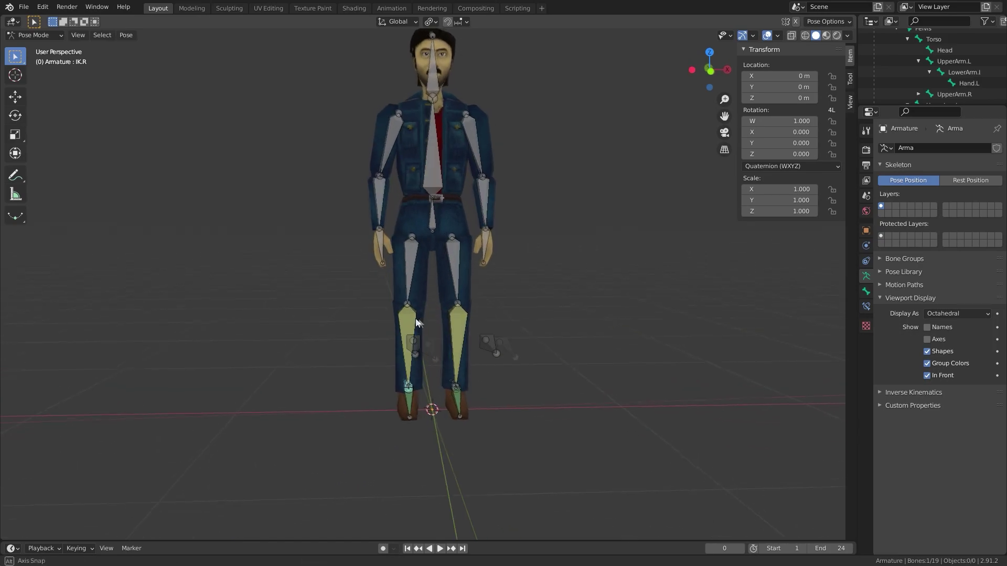
Switch the armature to Edit Mode, then select Body.008 and enter its Edit Mode.
left_click(28, 36)
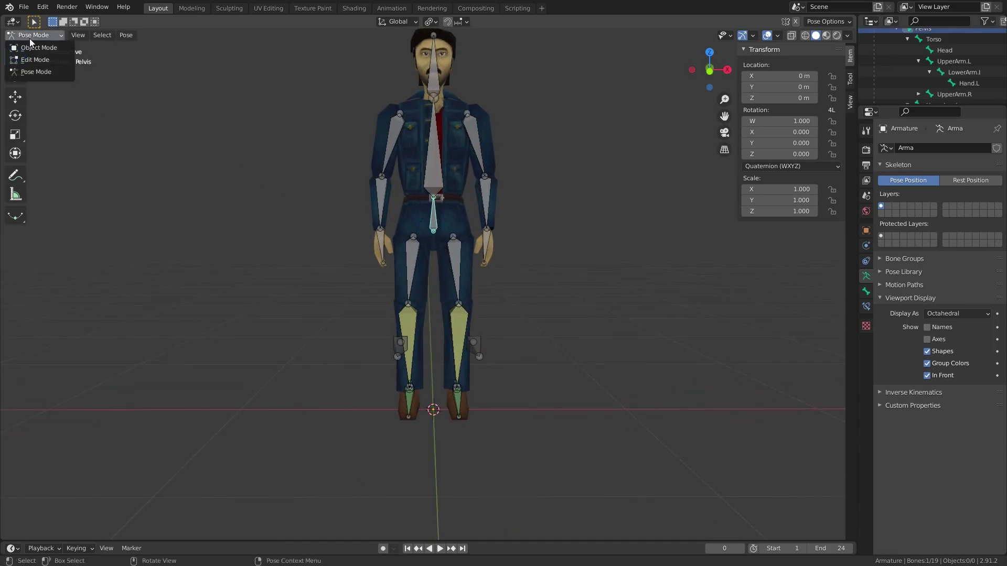
left_click(36, 48)
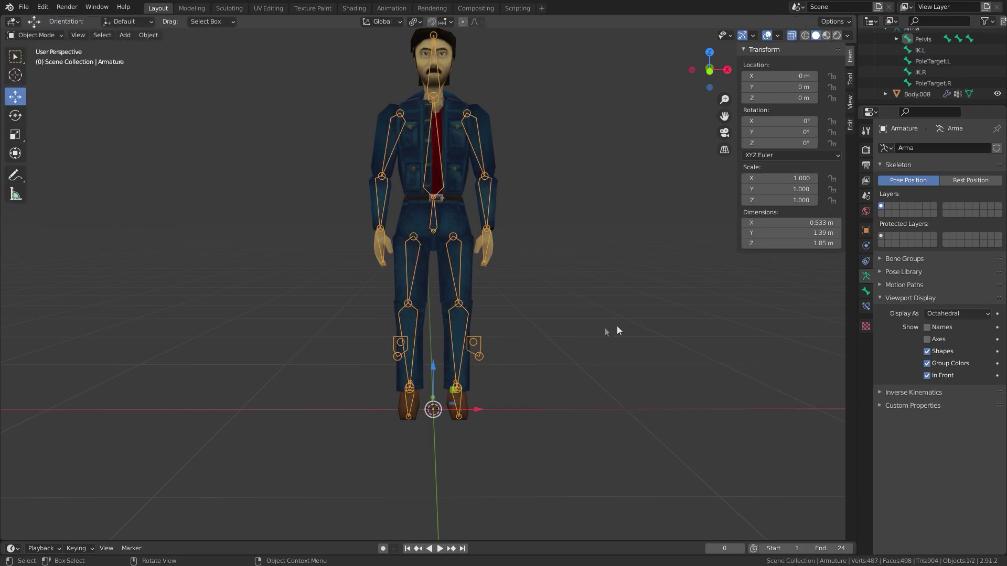
key("Tab")
left_click(425, 310)
key("Tab")
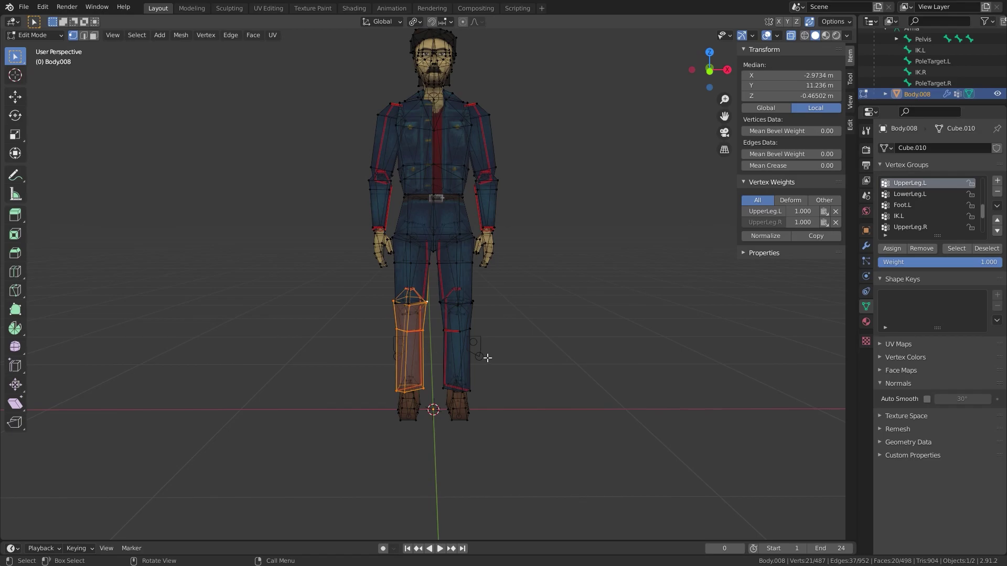
Remove the shin vertices from all groups, assign them to LowerLeg.R, and return to Object Mode.
key("ctrl+g")
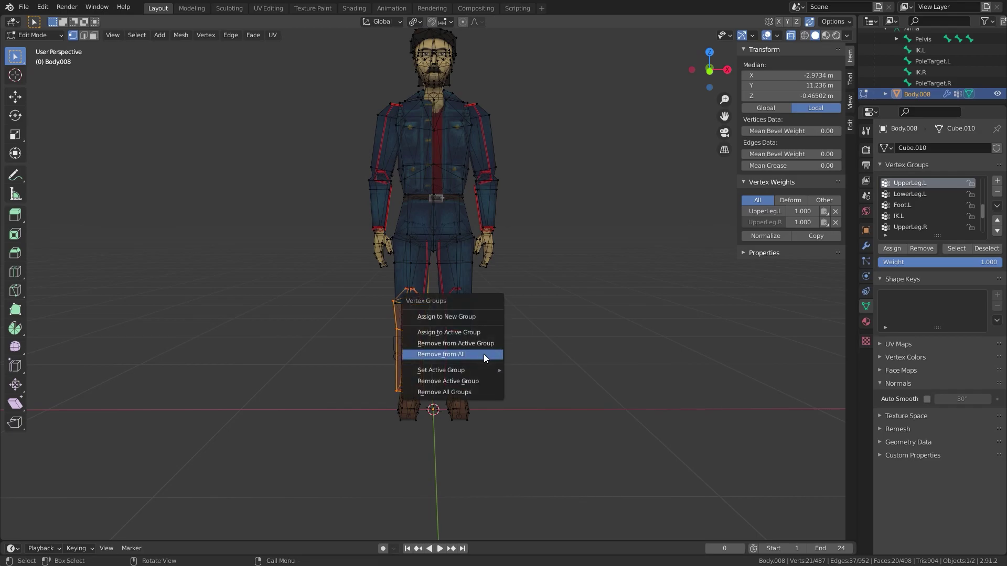
left_click(480, 354)
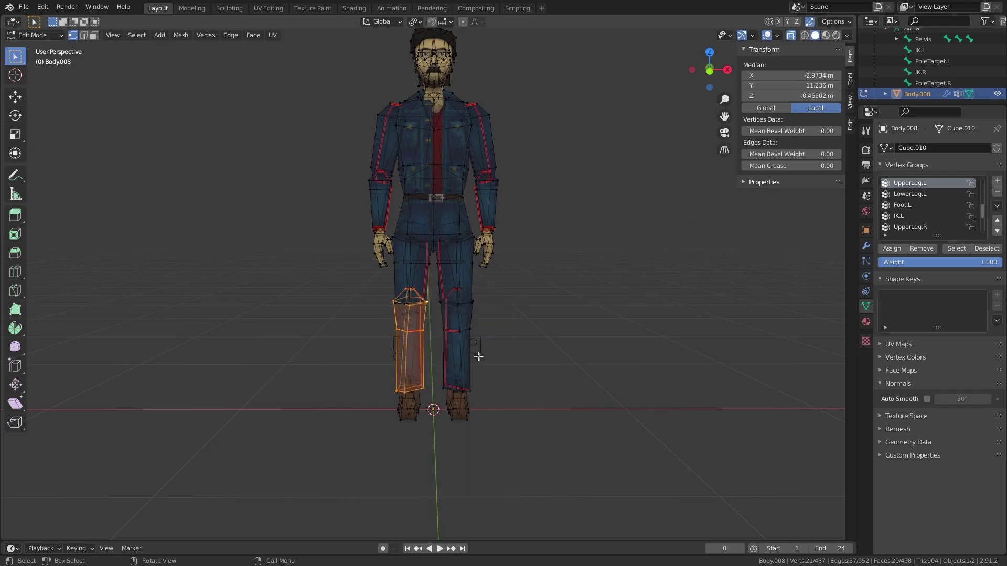
scroll(927, 200, "down", 3)
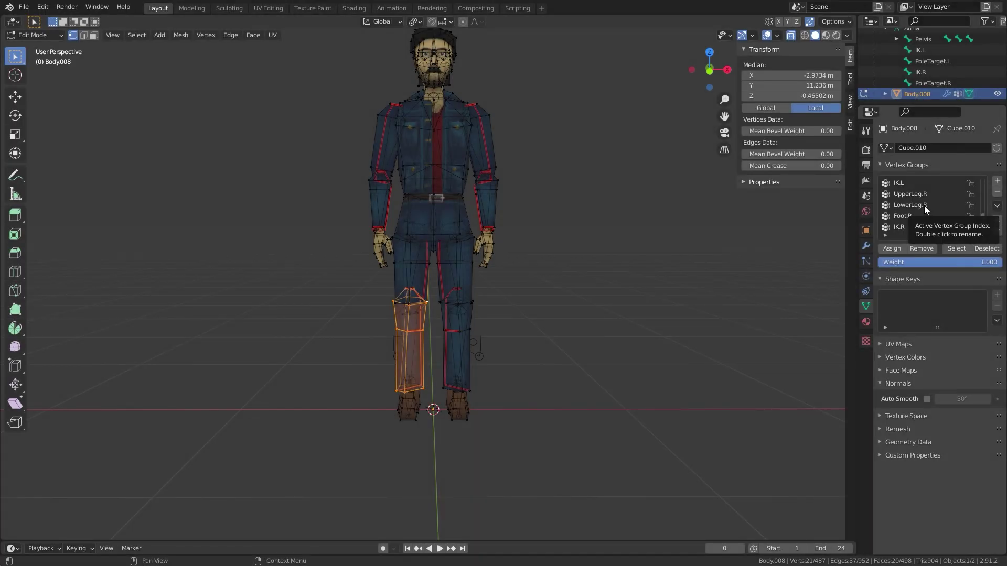
left_click(924, 205)
left_click(893, 250)
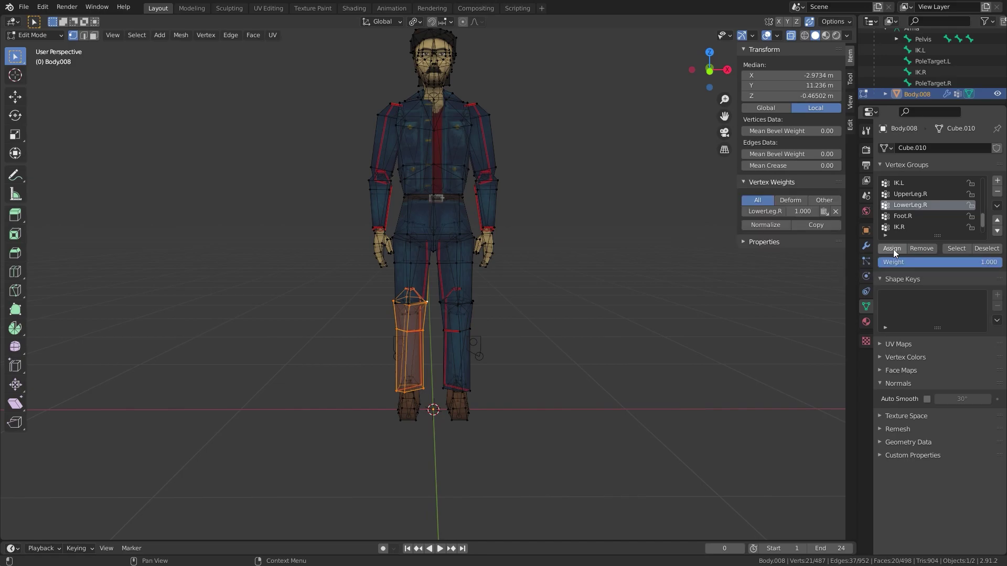
left_click(46, 36)
left_click(47, 48)
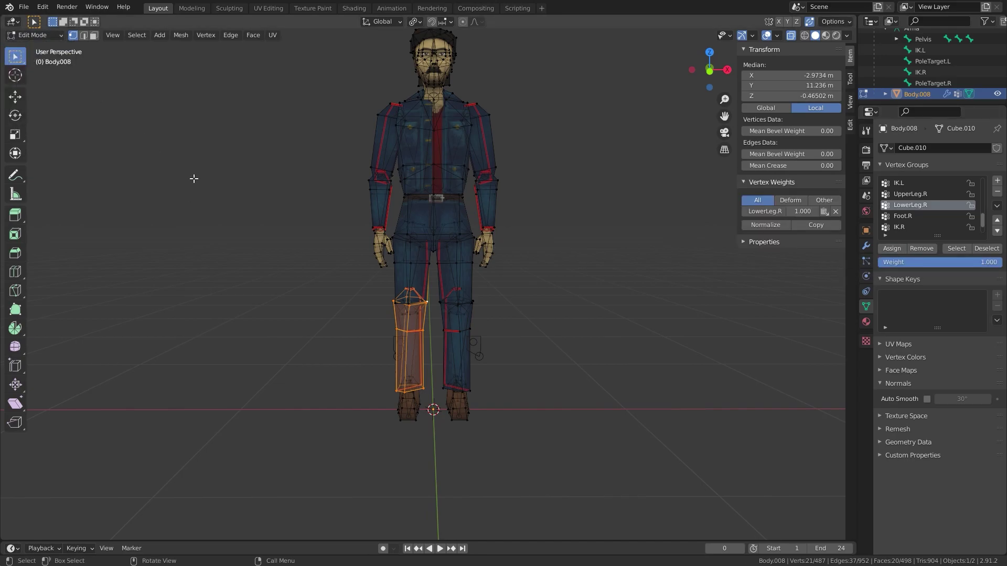
Put the armature in Pose Mode and move IK.L to lift the left foot.
left_click(438, 221)
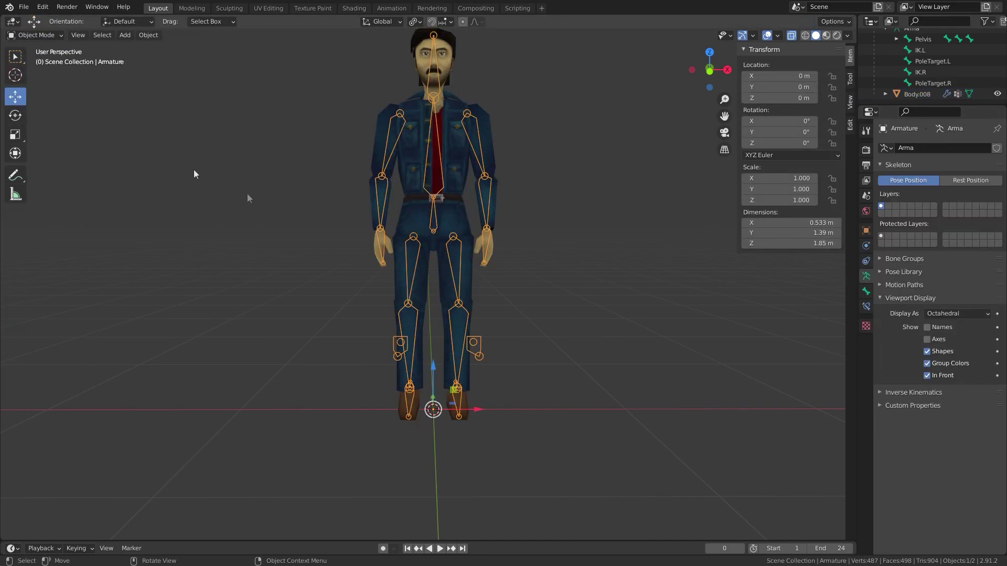
left_click(51, 38)
left_click(59, 72)
key("g")
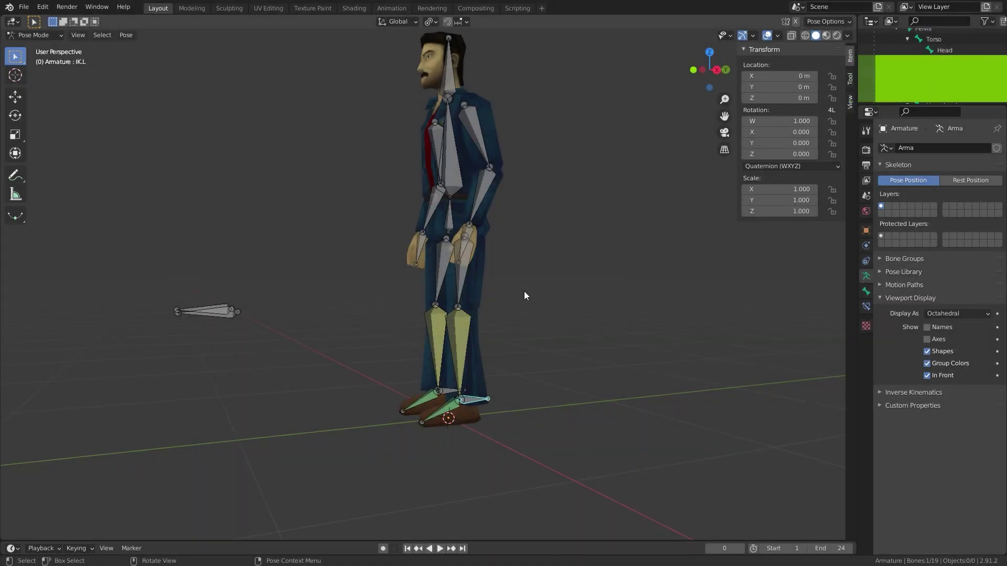
middle_click_drag(524, 291, 491, 283)
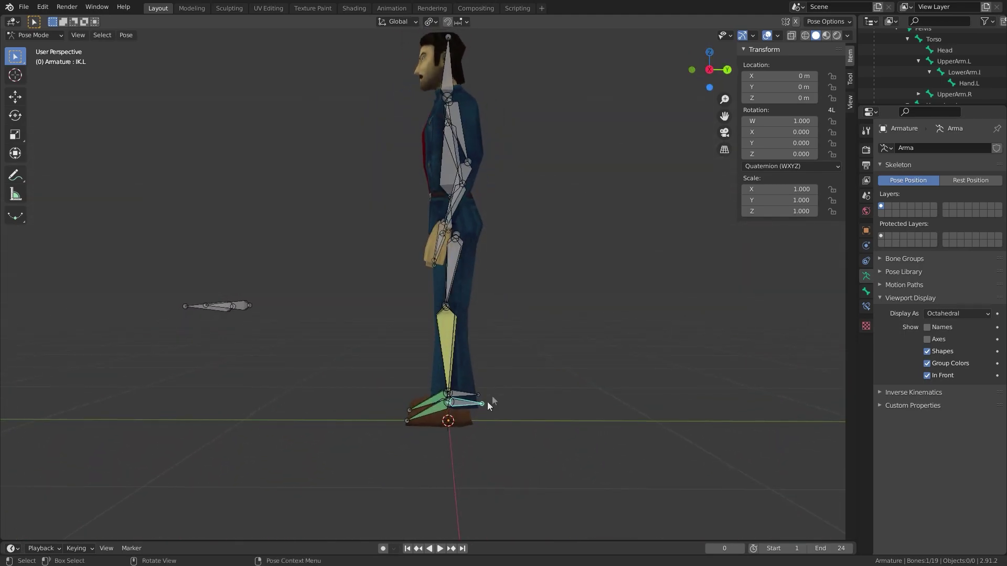
key("g")
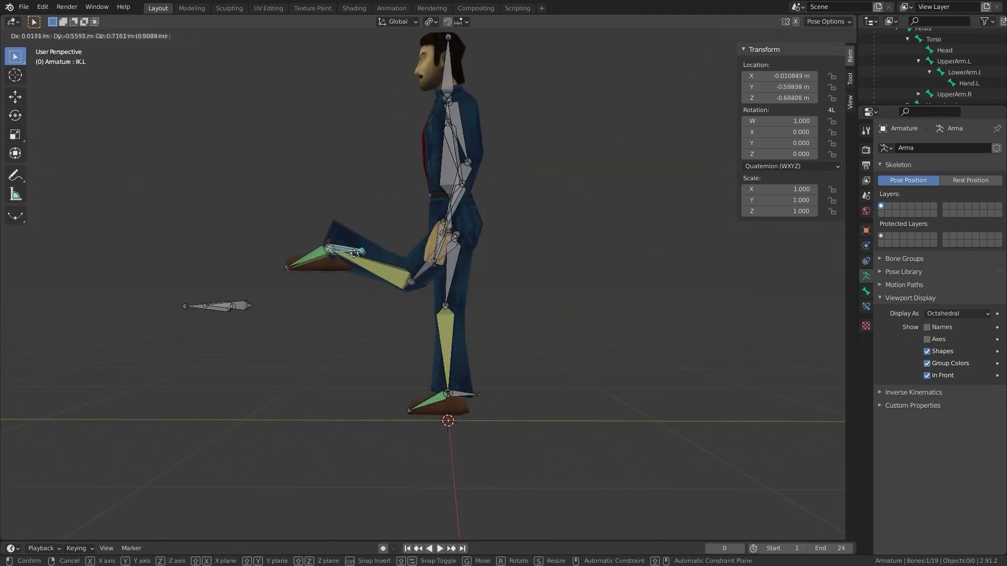
left_click(331, 226)
Move the PoleTarget.L bone twice to swing the left knee, to Z -0.76992 m.
middle_click_drag(330, 226, 391, 232)
left_click(231, 309)
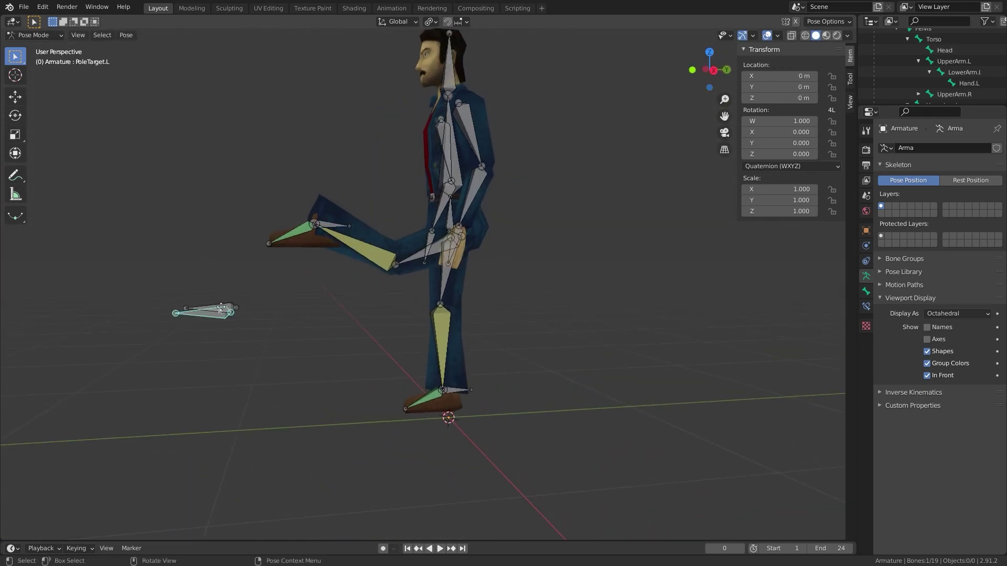
key("g")
left_click(171, 137)
middle_click_drag(171, 137, 388, 186)
key("g")
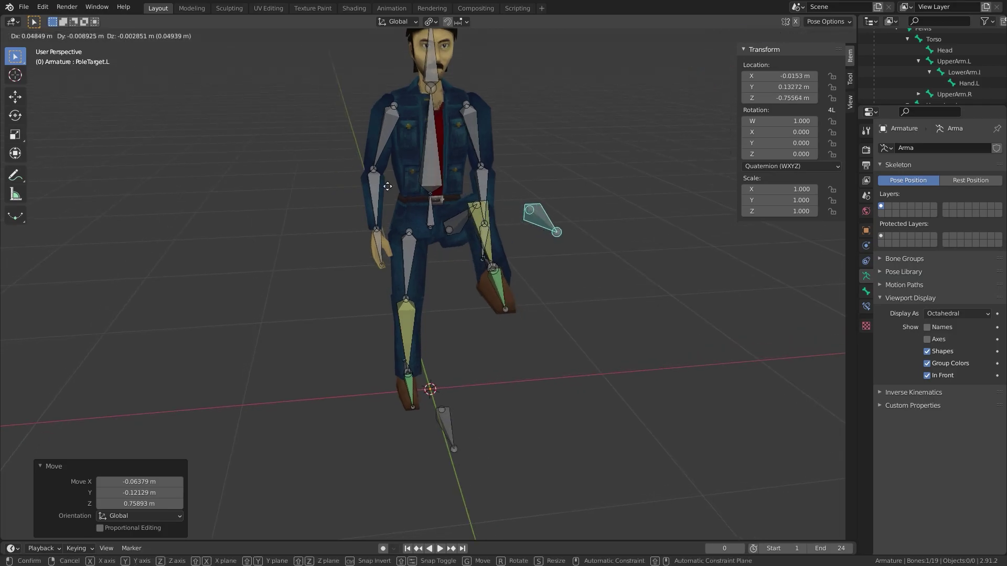
left_click(474, 189)
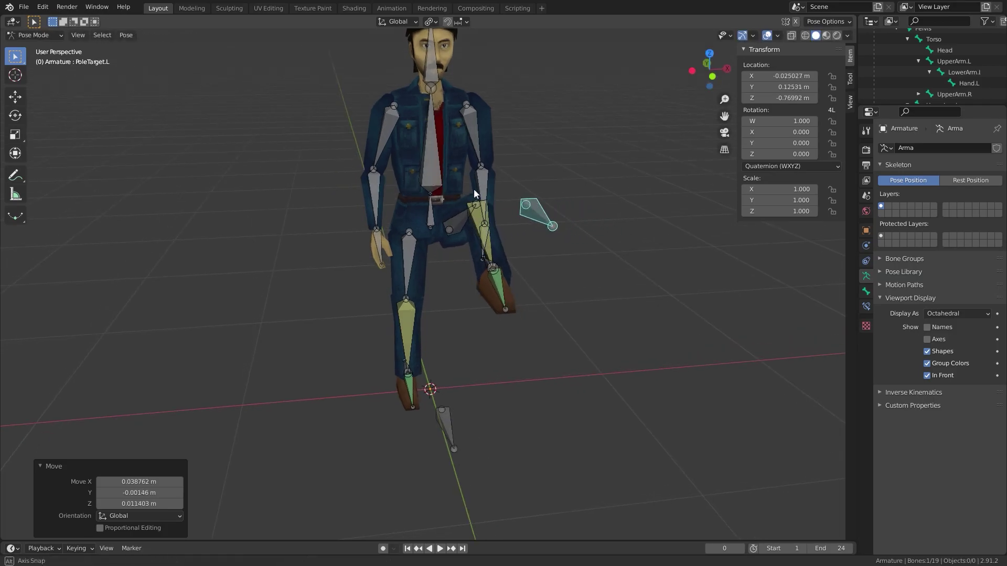
middle_click_drag(474, 189, 329, 169)
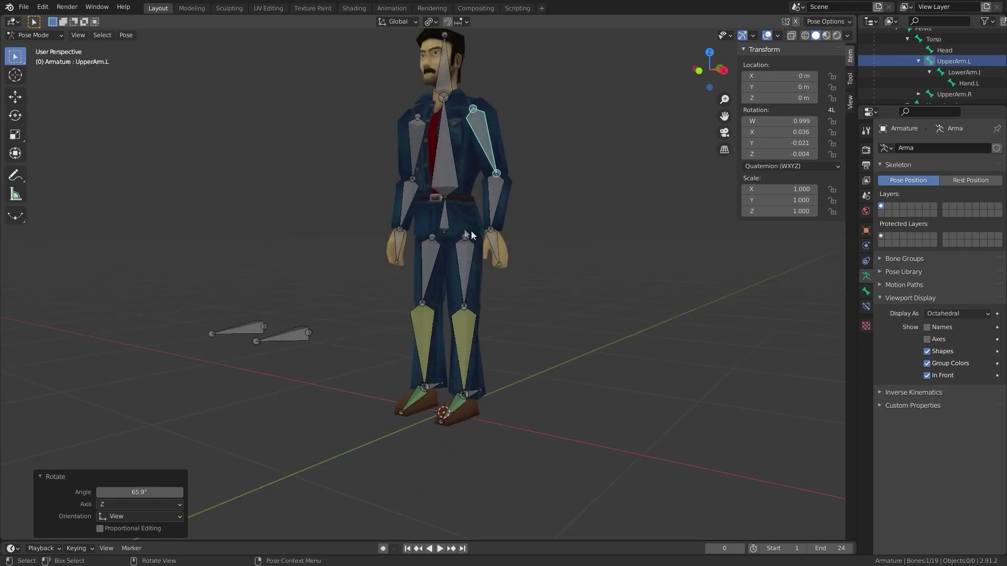
Rotate the Pelvis bone to flip the whole character around the hips.
middle_click_drag(471, 233, 472, 206)
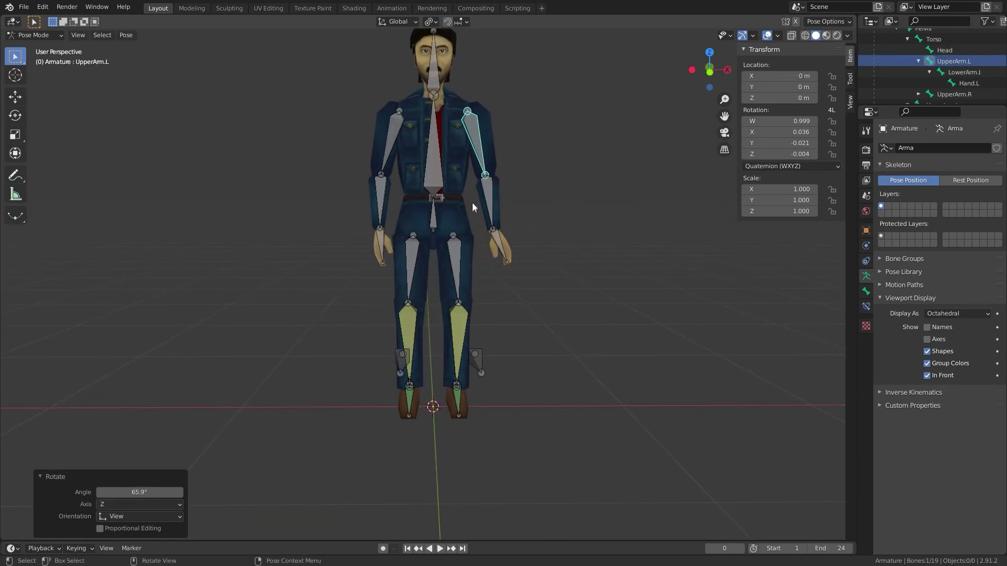
left_click(439, 209)
key("r")
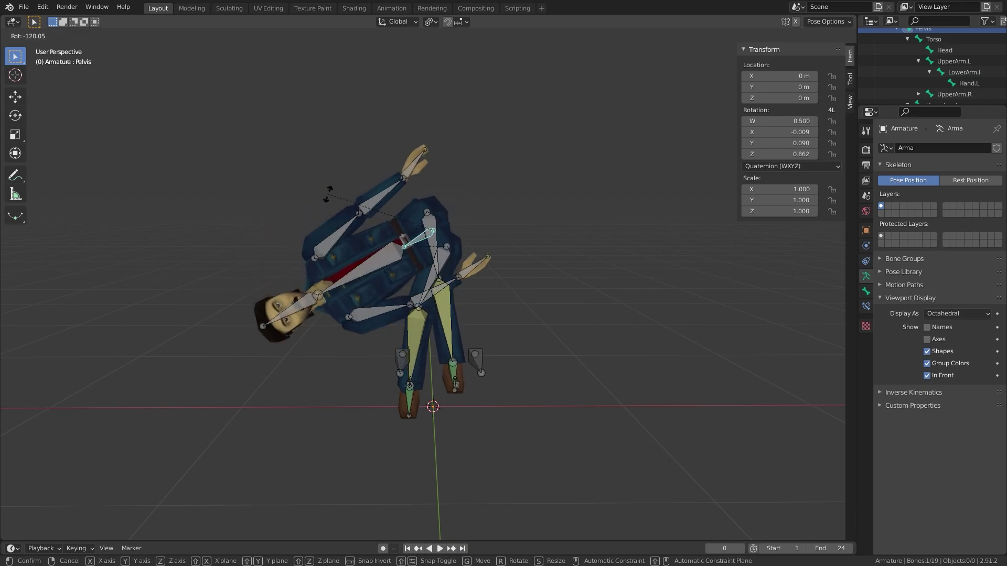
left_click(341, 347)
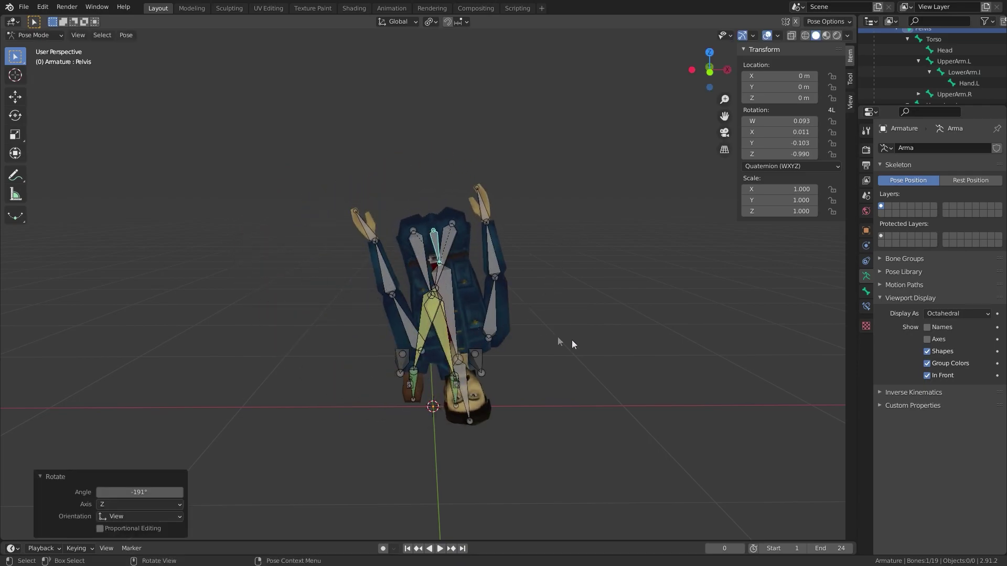
Select all bones and apply Pose > Clear Transform > All to restore the rest pose.
key("a")
left_click(126, 35)
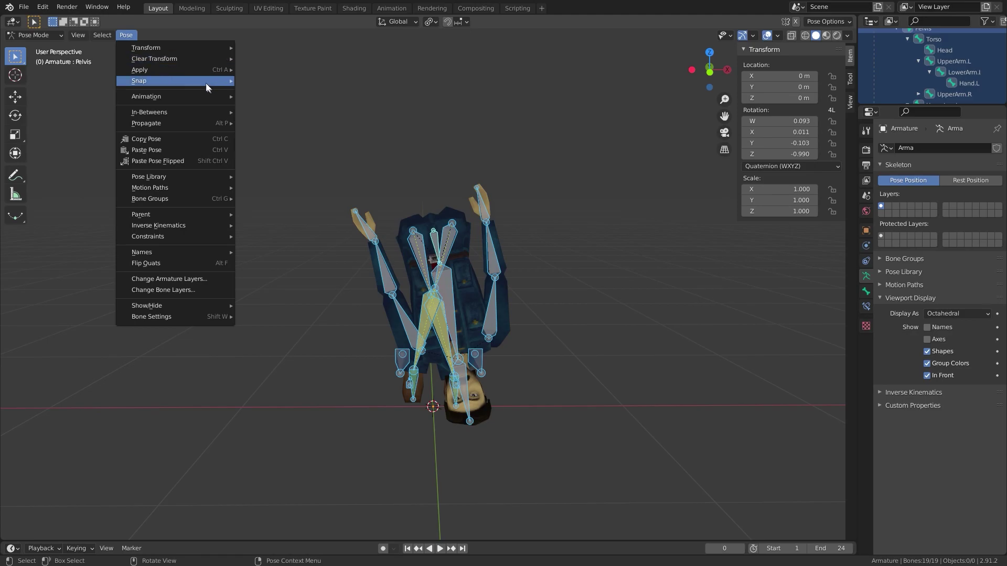
mouse_move(206, 62)
left_click(298, 59)
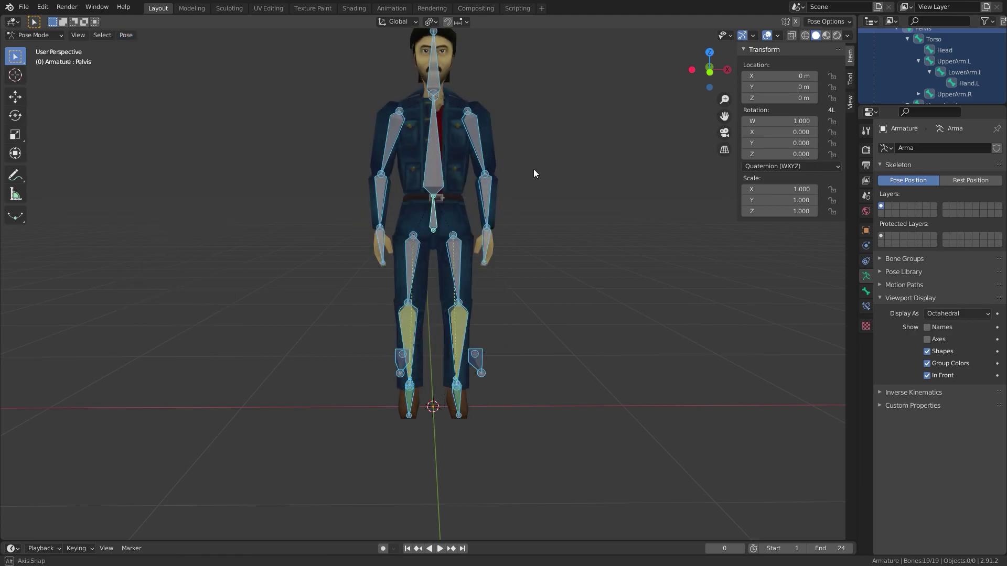
middle_click_drag(533, 169, 618, 164)
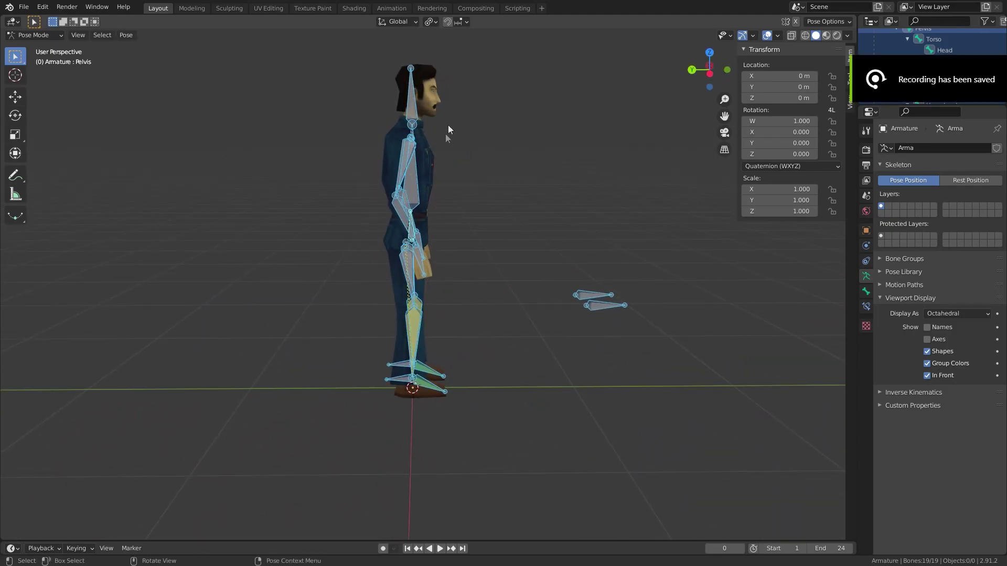
From a front view, grab the Pelvis bone to shift the character about -0.125 m along X.
middle_click_drag(448, 125, 426, 191)
left_click(433, 223)
key("g")
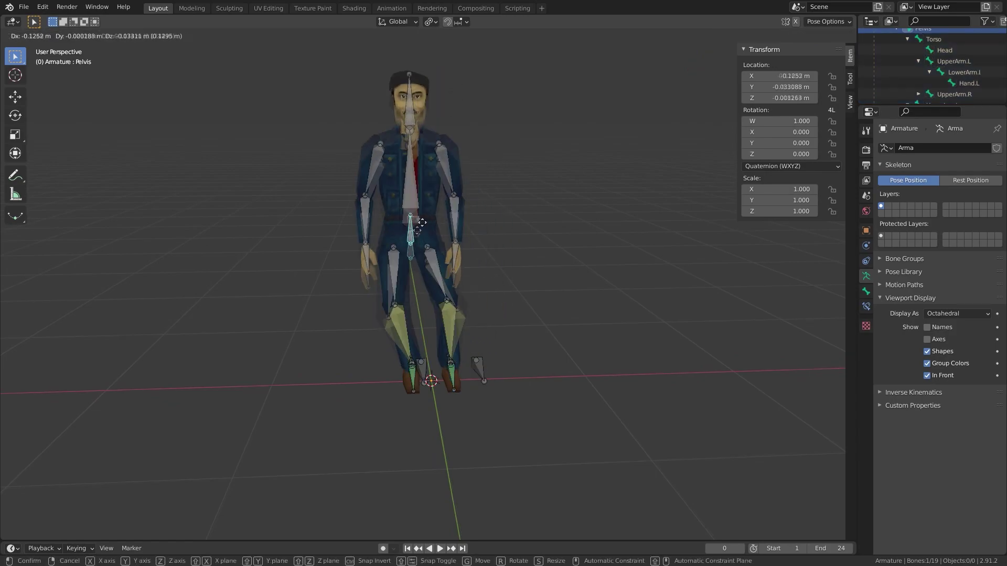